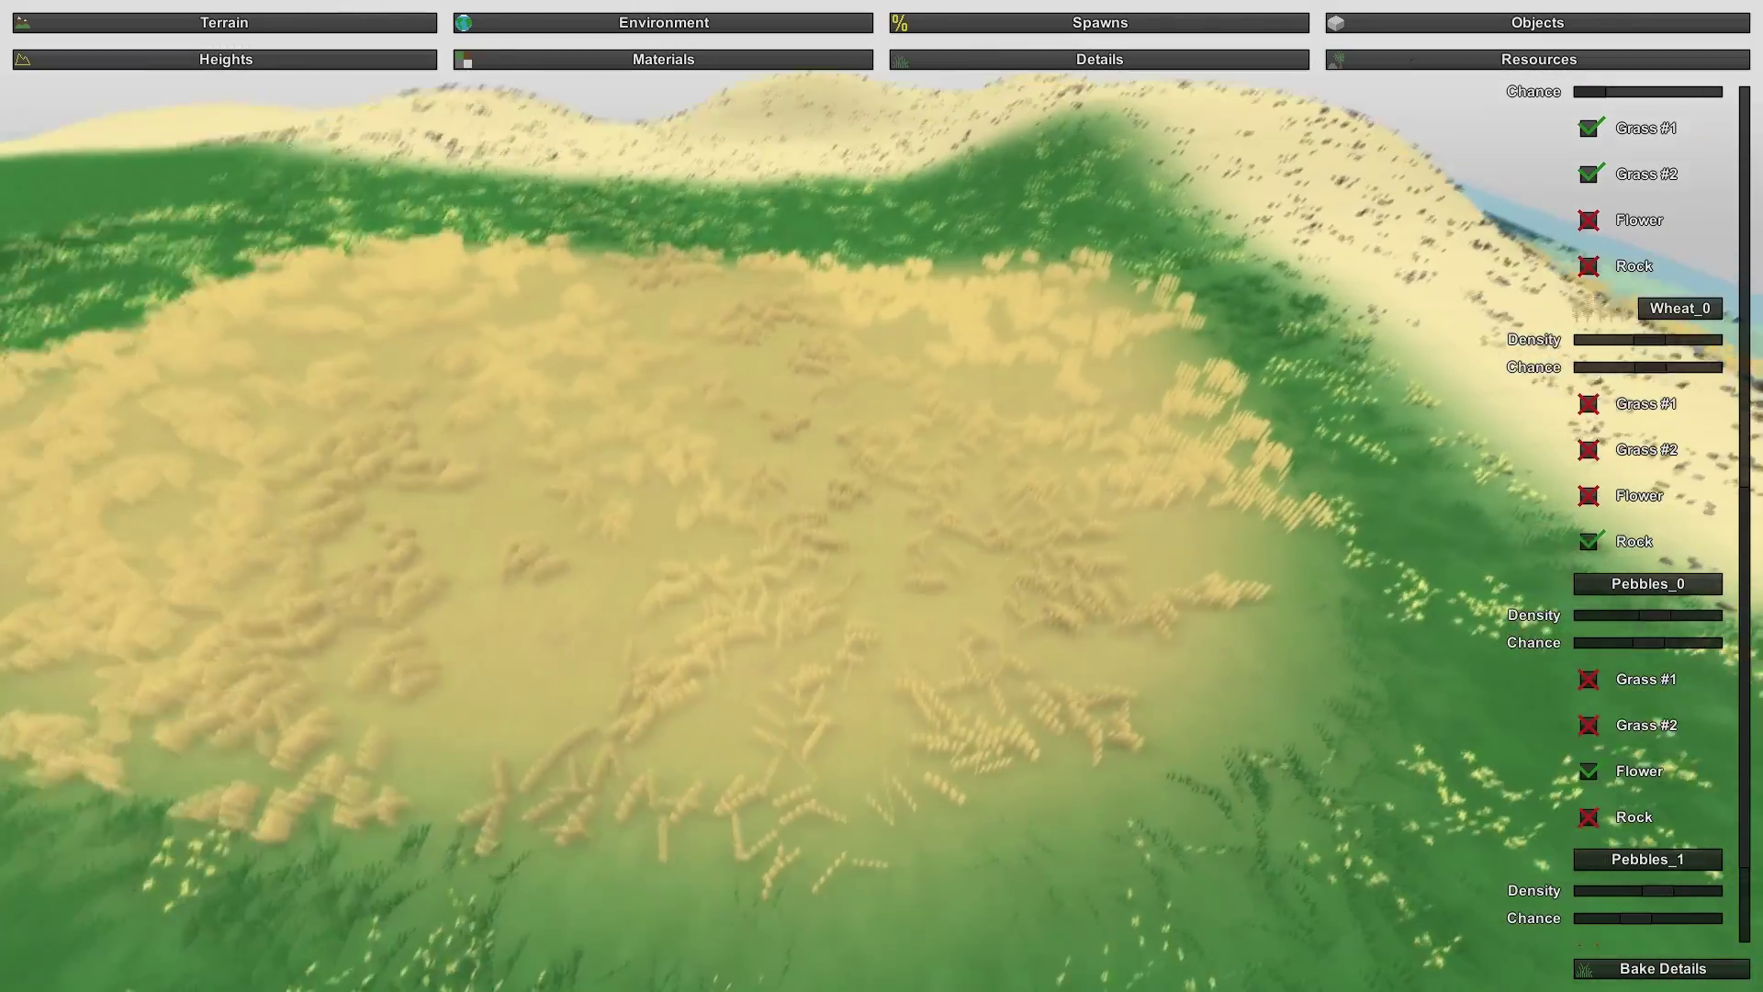
Enable the Rock material for Pebbles_0 and Pebbles_1 and bake the details
scroll(1692, 517, "down", 3)
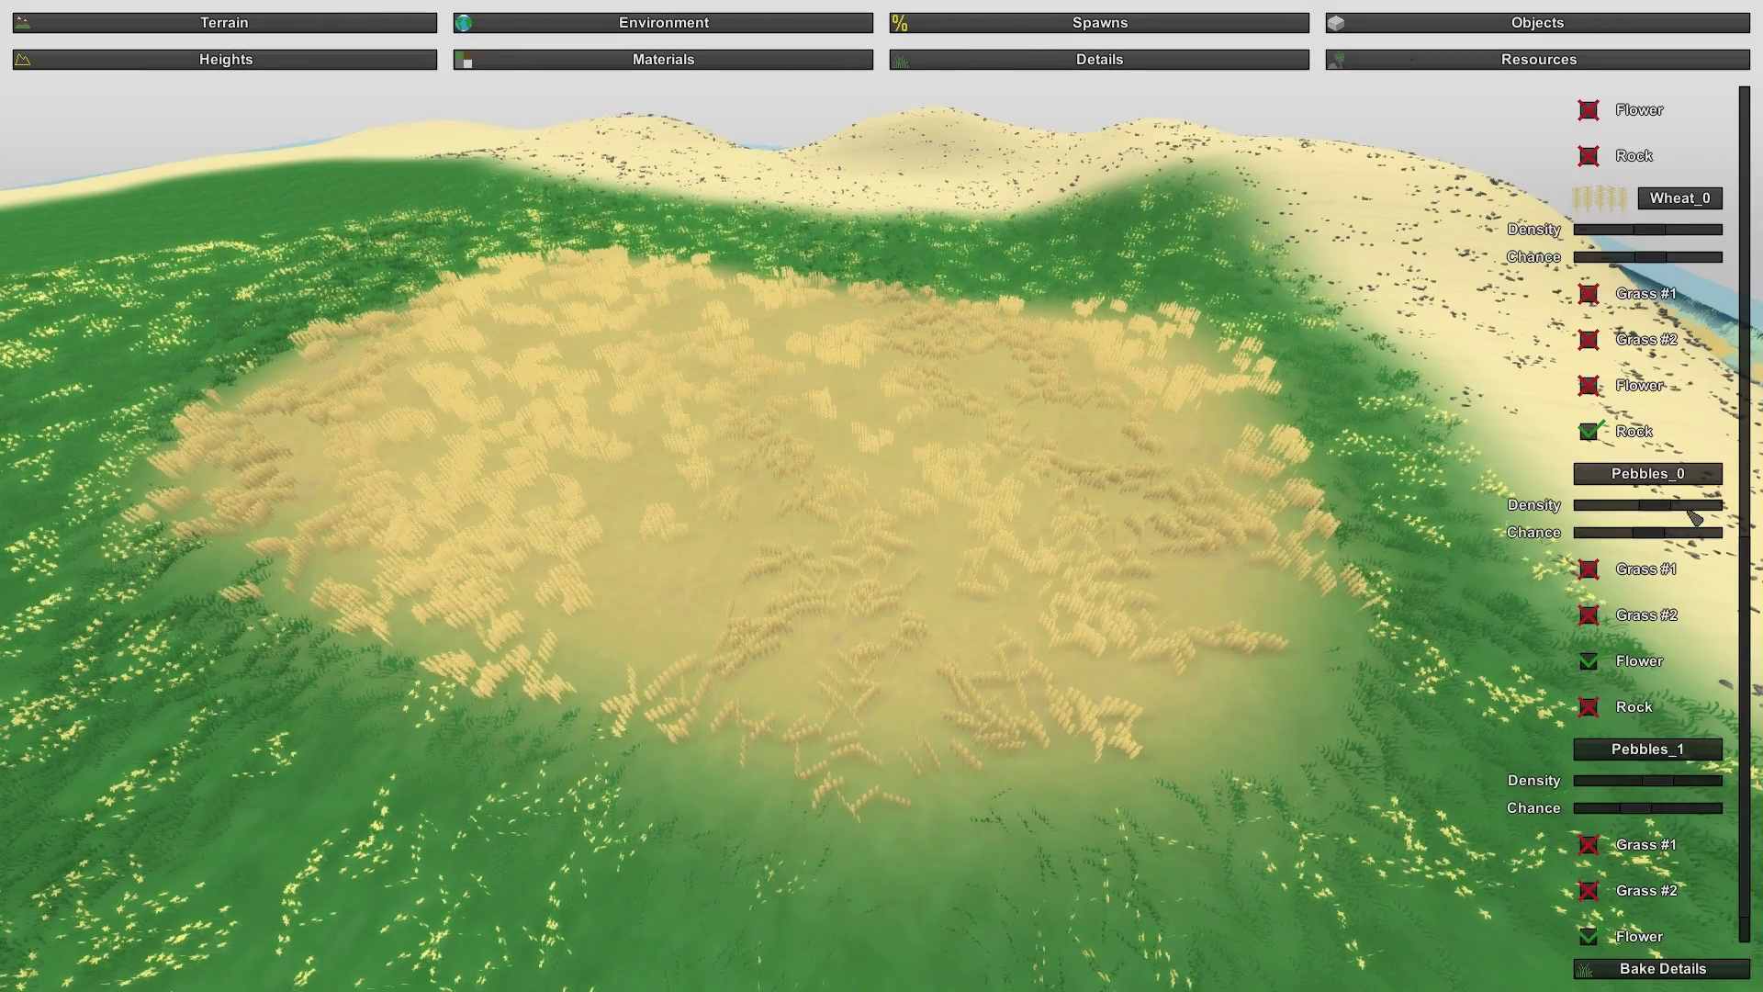
scroll(1653, 569, "up", 1)
scroll(1625, 606, "down", 1)
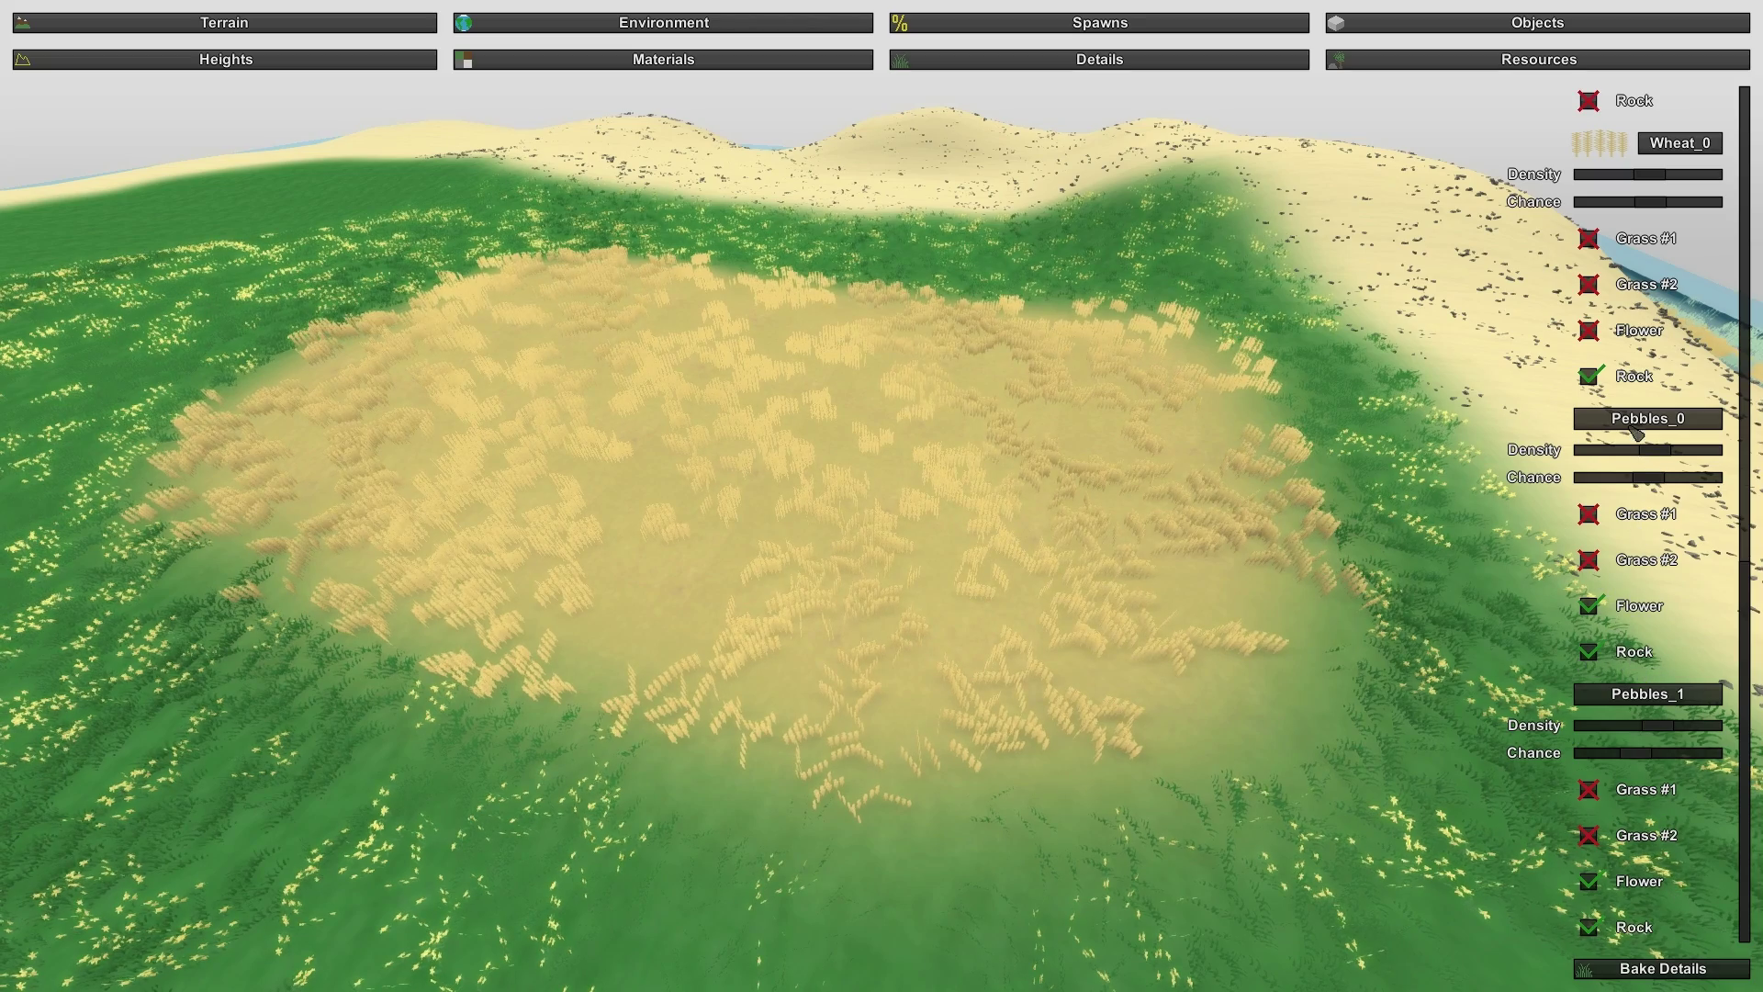
left_click(1665, 973)
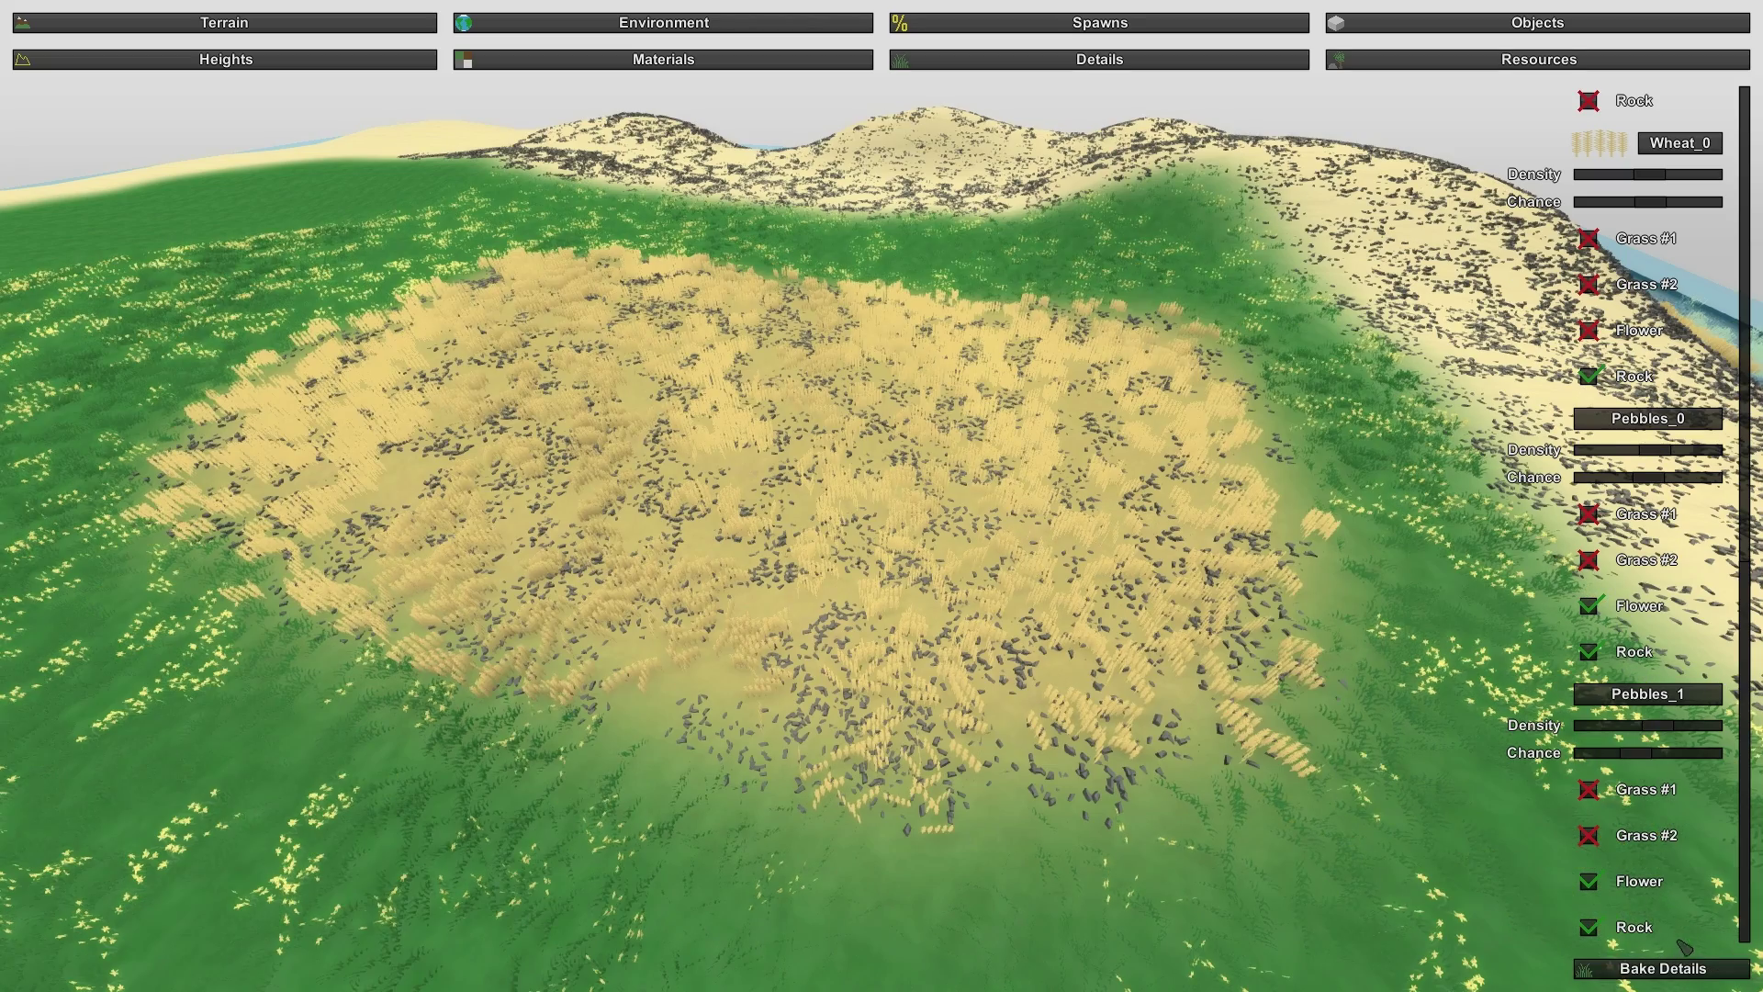
Disable the Rock material for Pebbles_1 and Pebbles_0 and rebake the details
left_click(1589, 927)
left_click(1626, 970)
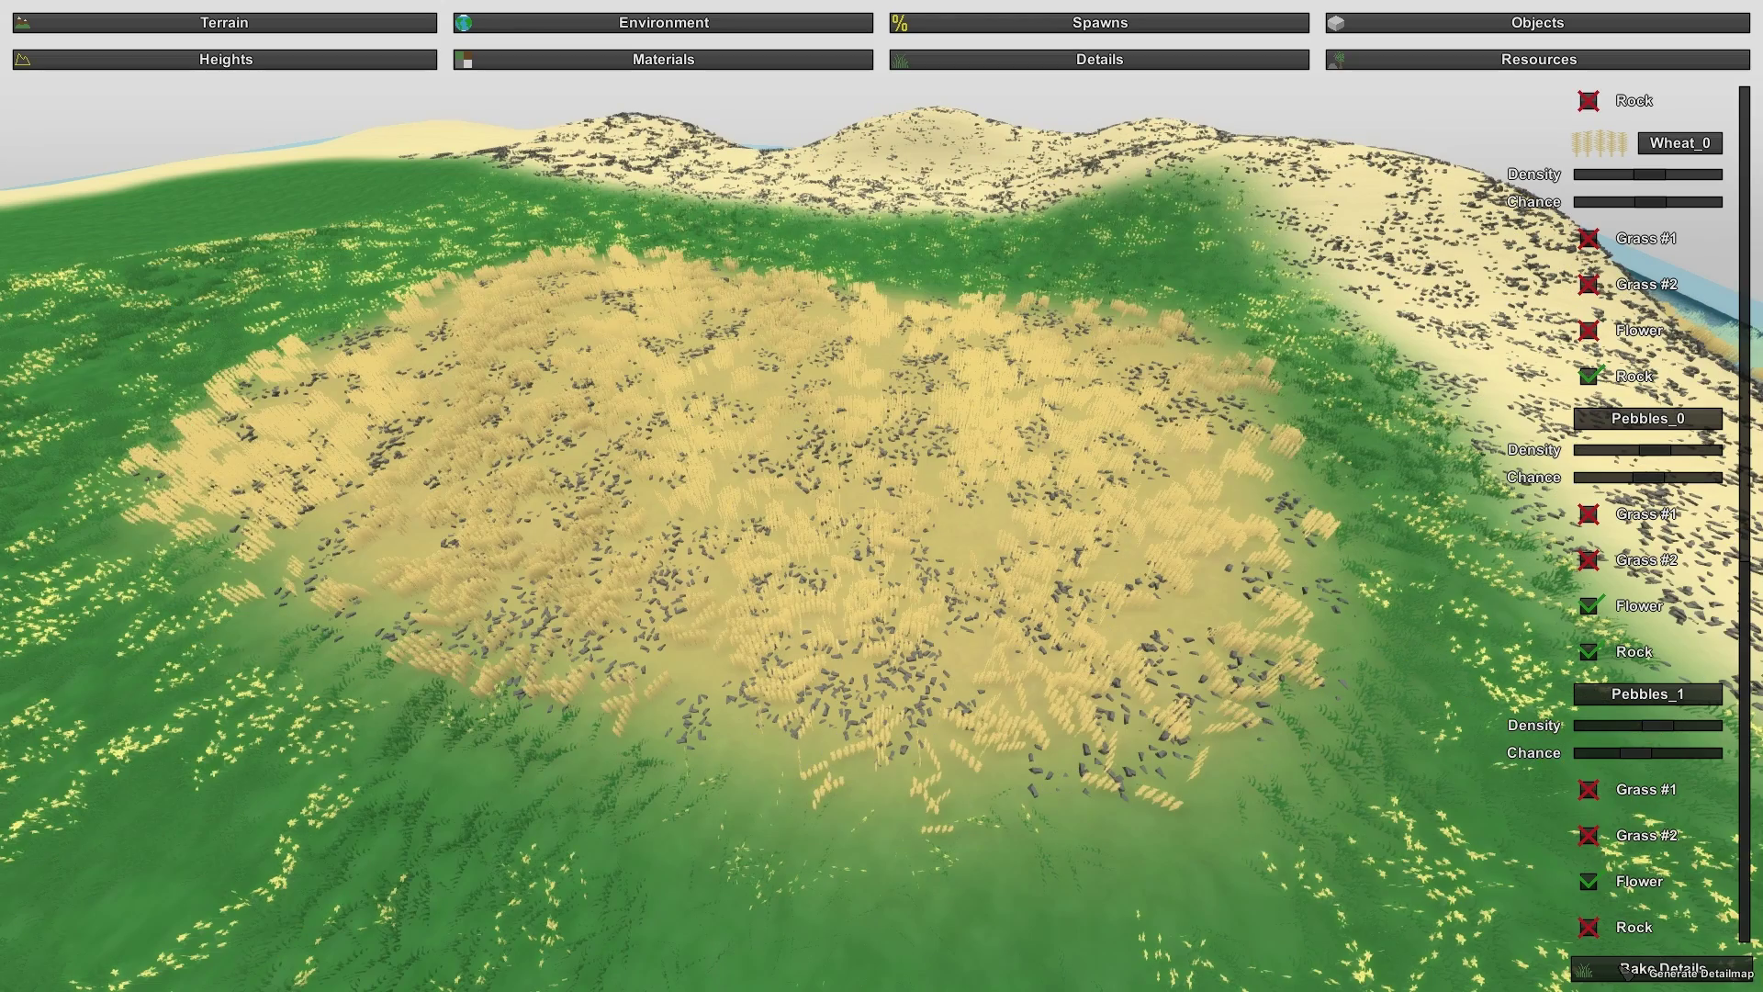
left_click(1699, 977)
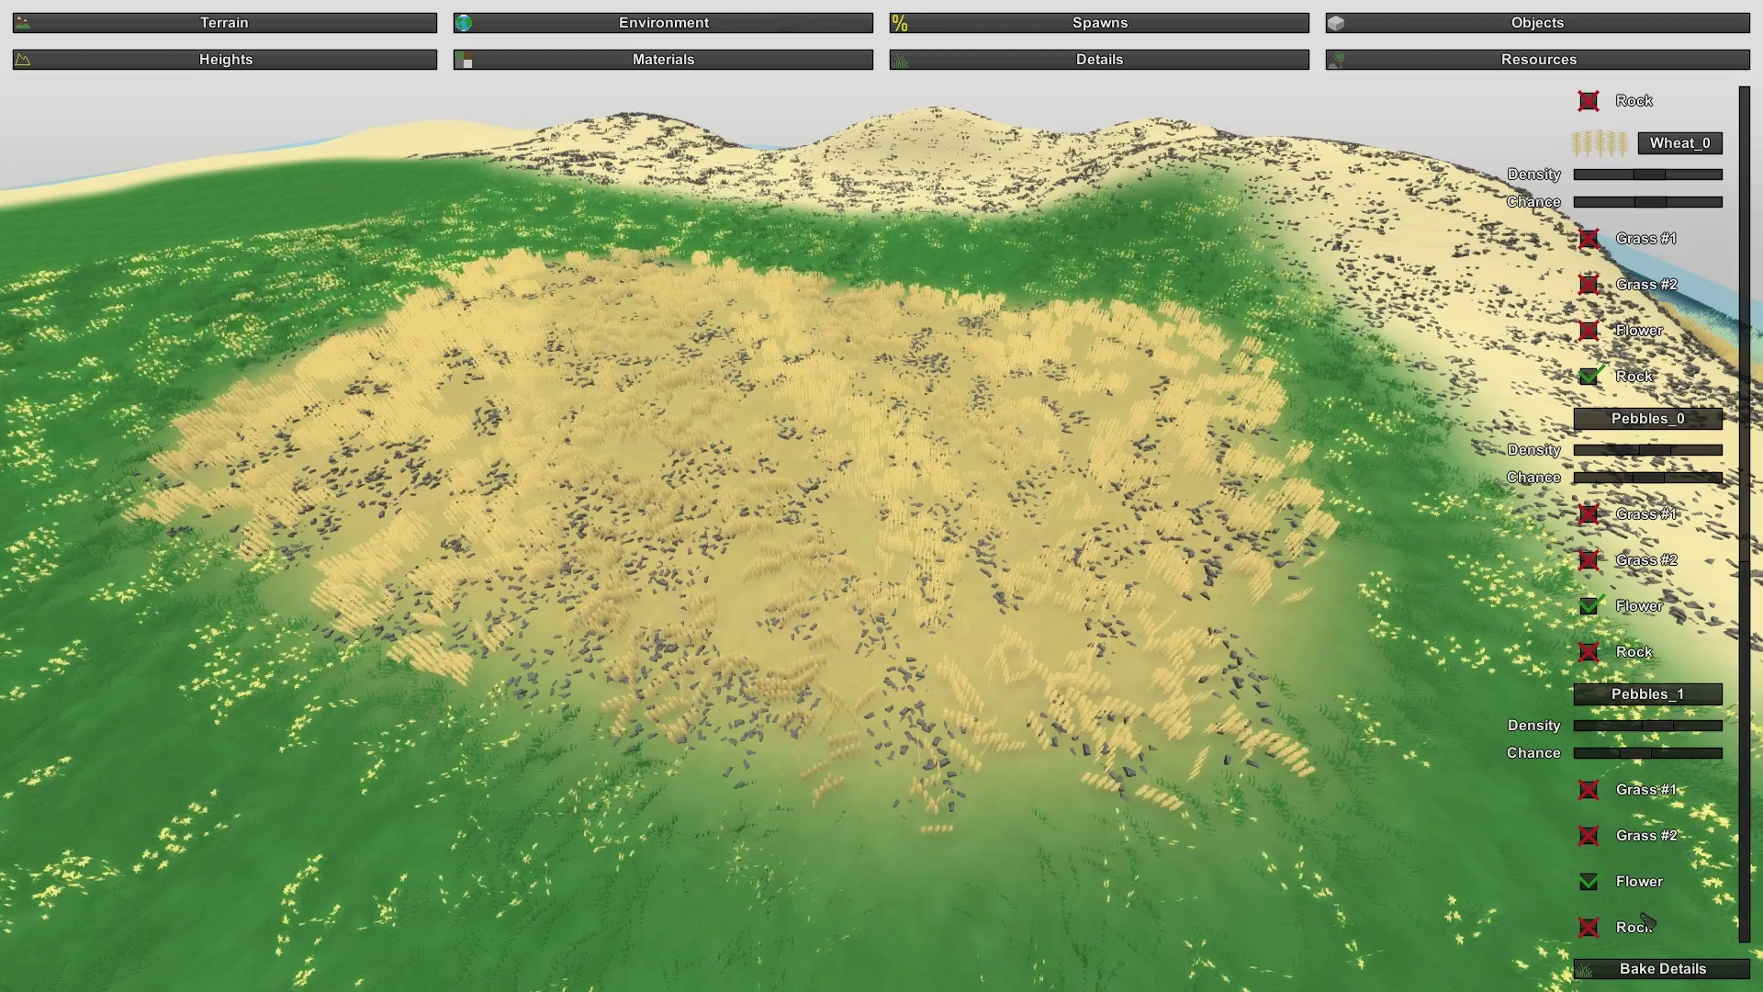
left_click(1651, 971)
Enable Tree #2 for Maple_0 and Pine_0, raise their density and chance, and bake the resources
key("s")
right_click_drag(1260, 697, 1285, 541)
key("s")
key("w")
key("s")
key("w")
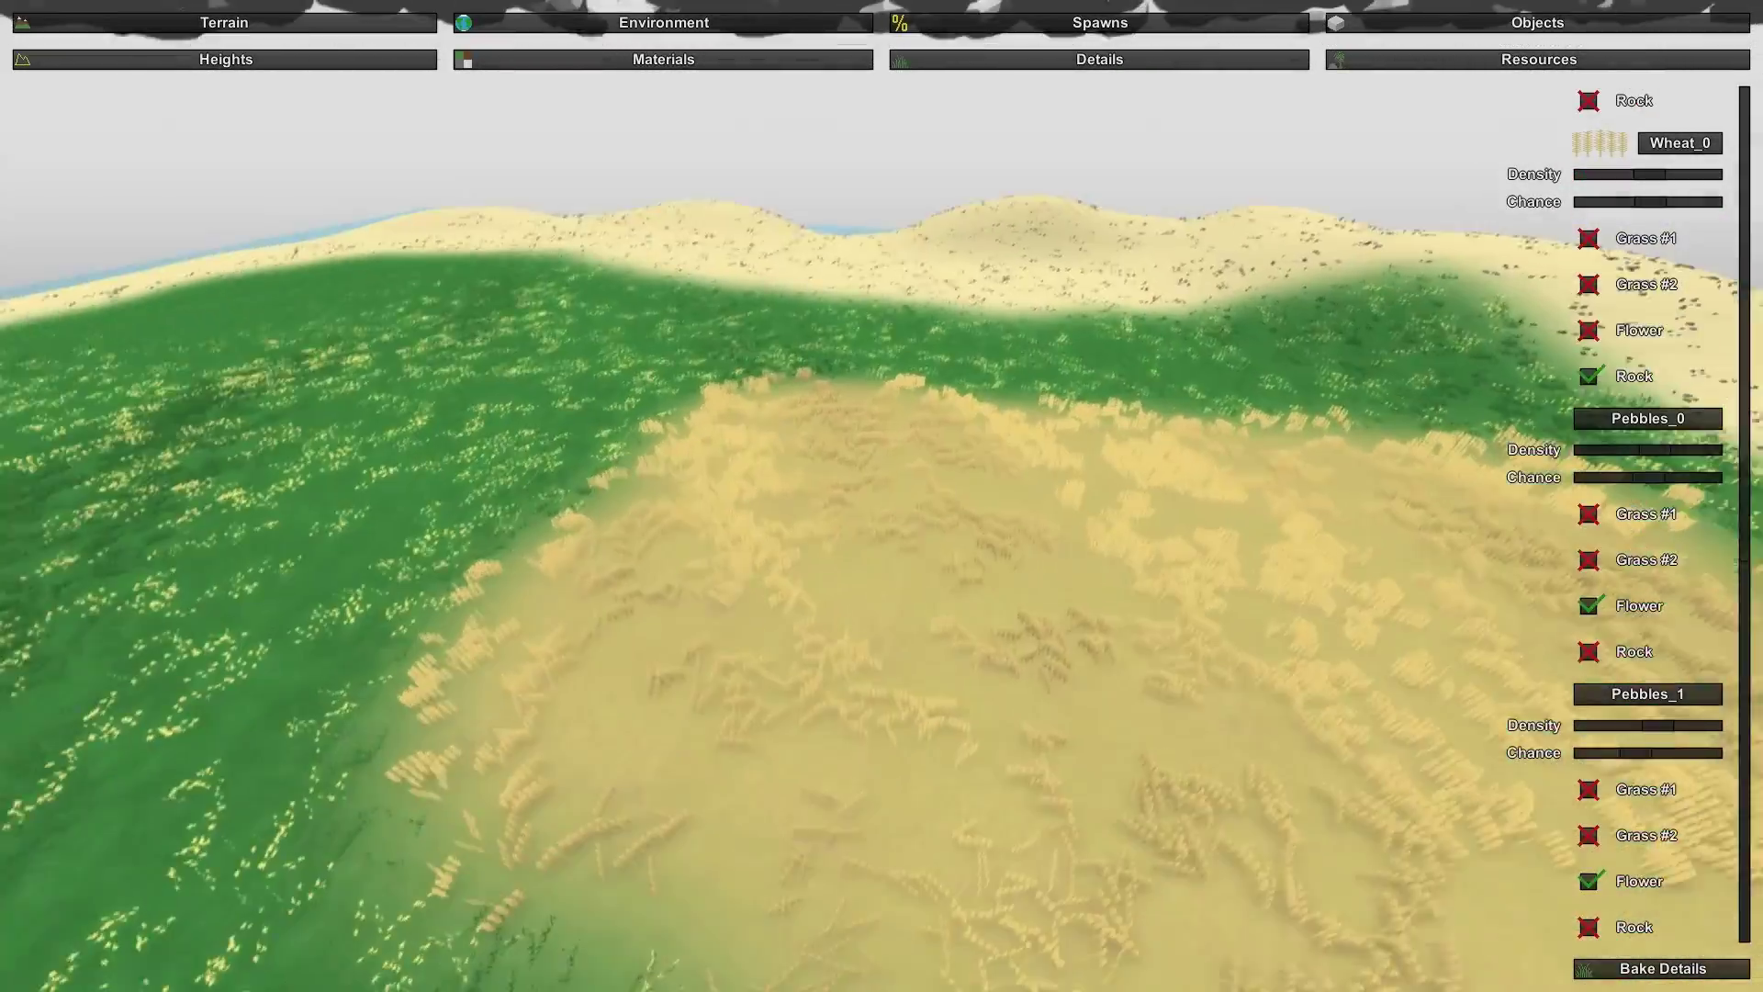
key("s")
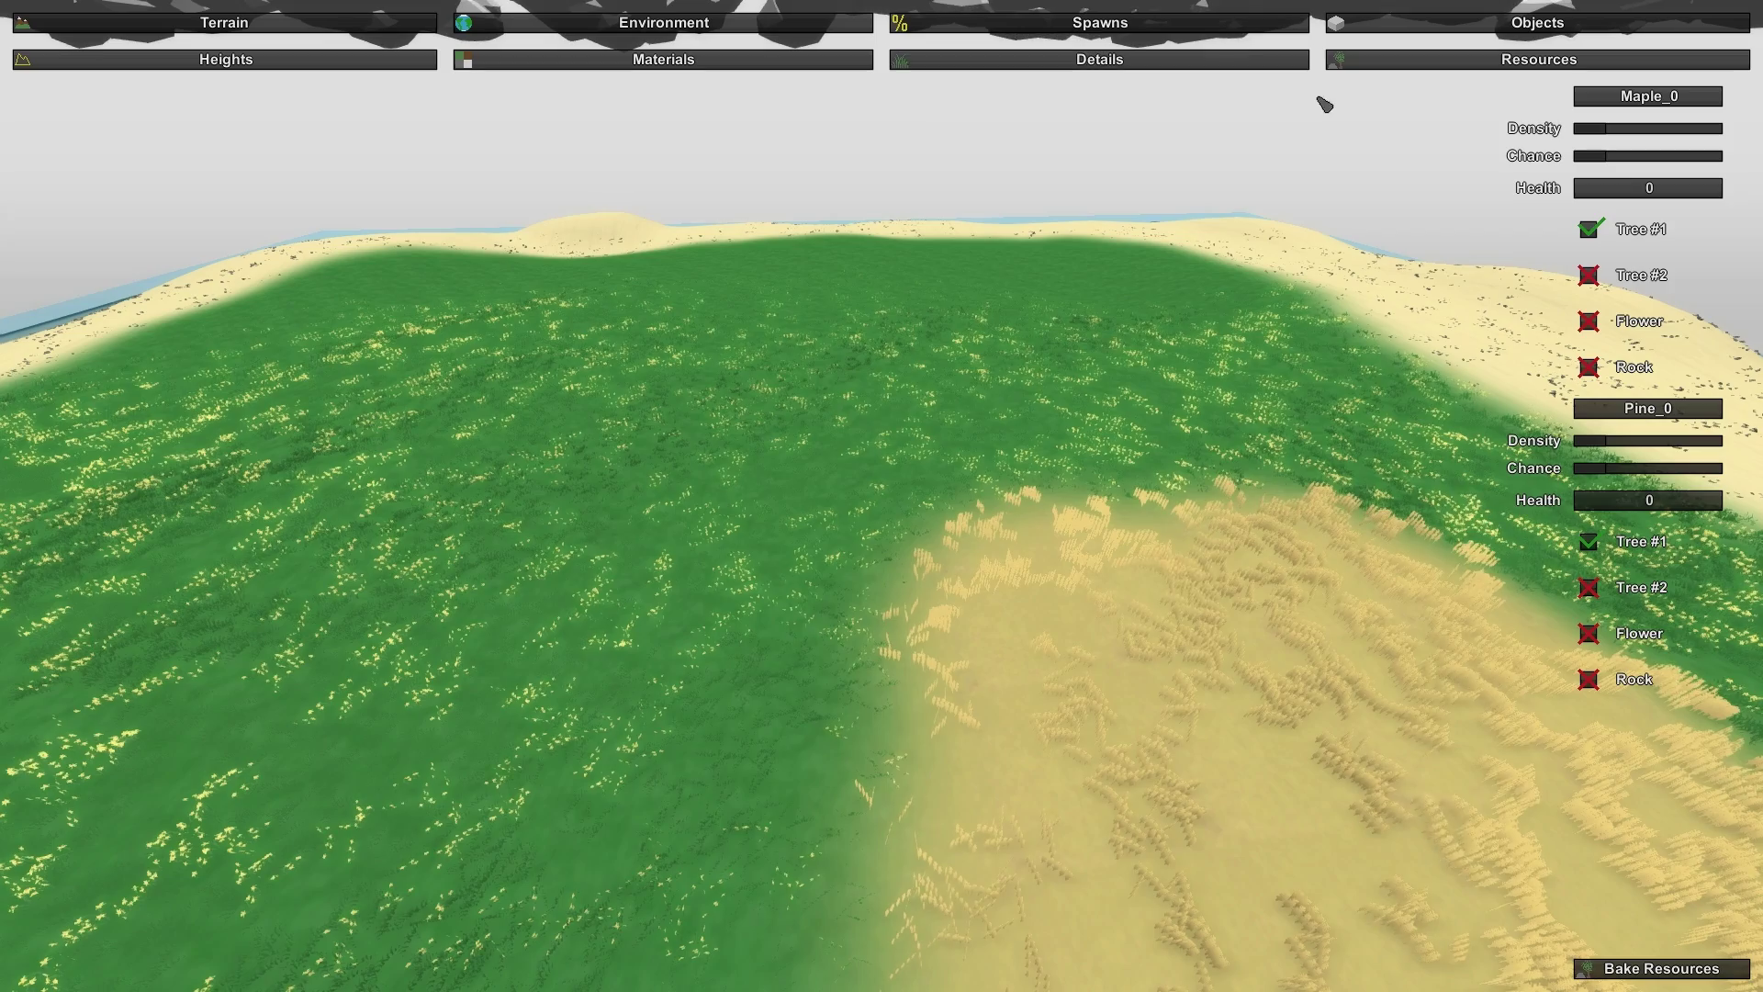
right_click_drag(1585, 254, 1178, 484)
key("a")
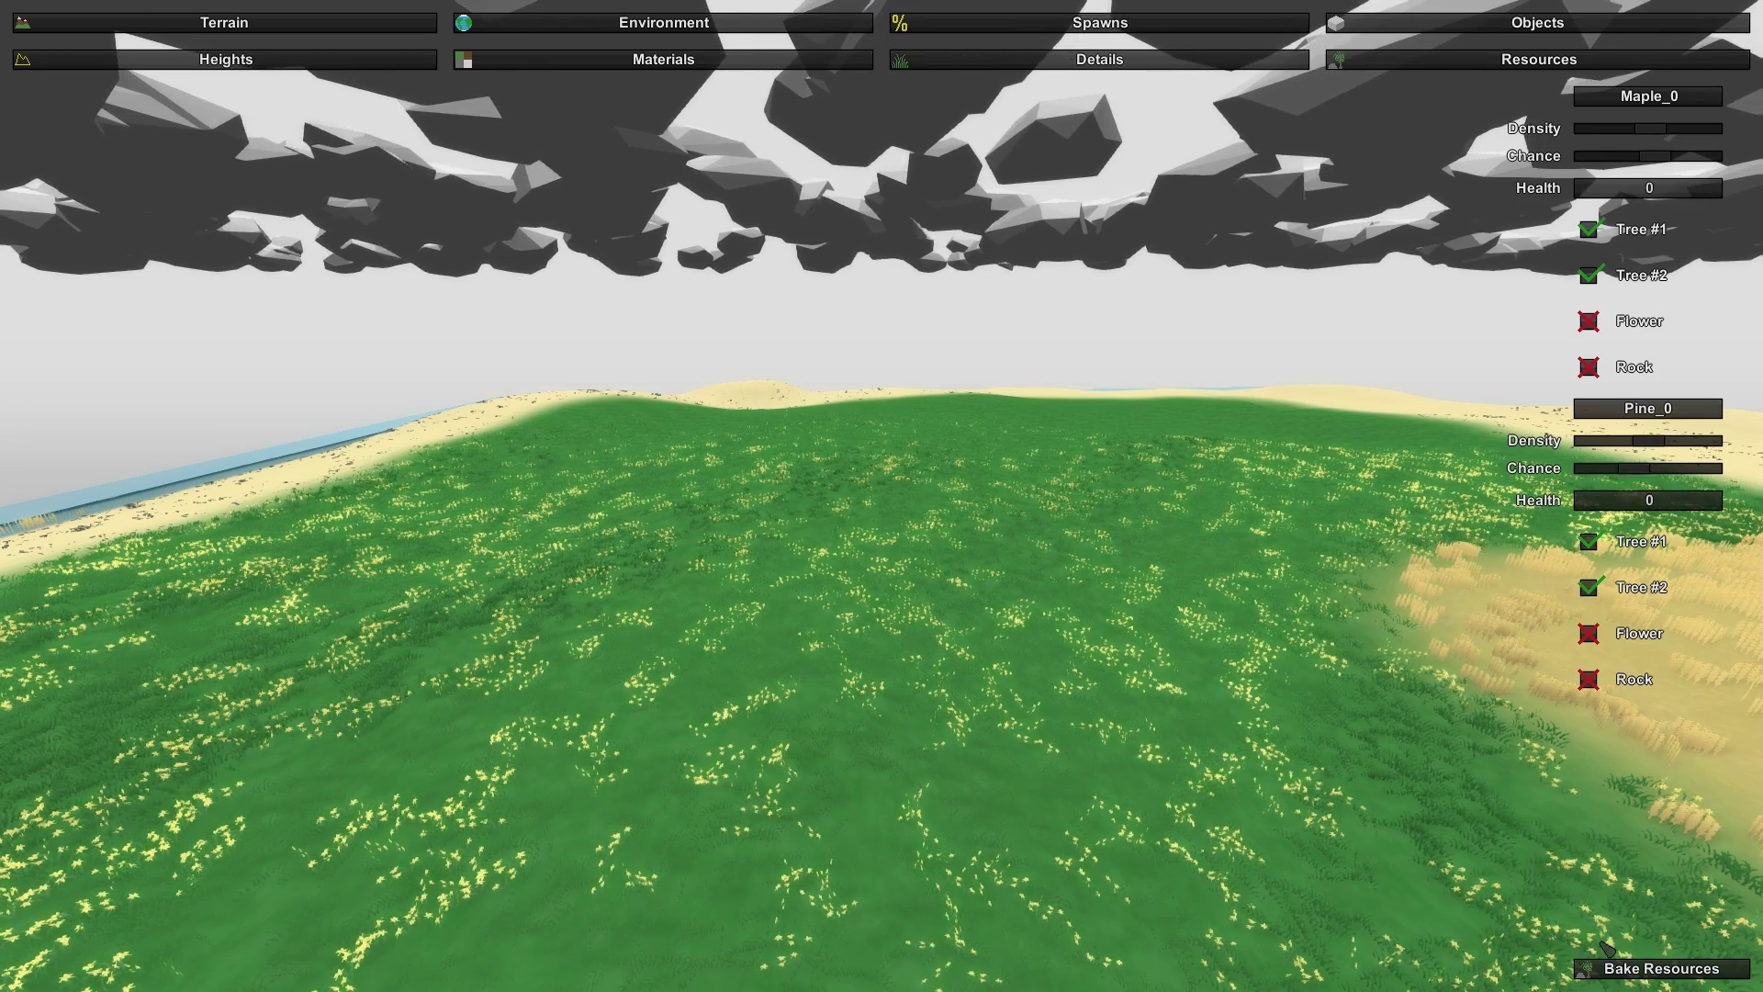
left_click(1652, 969)
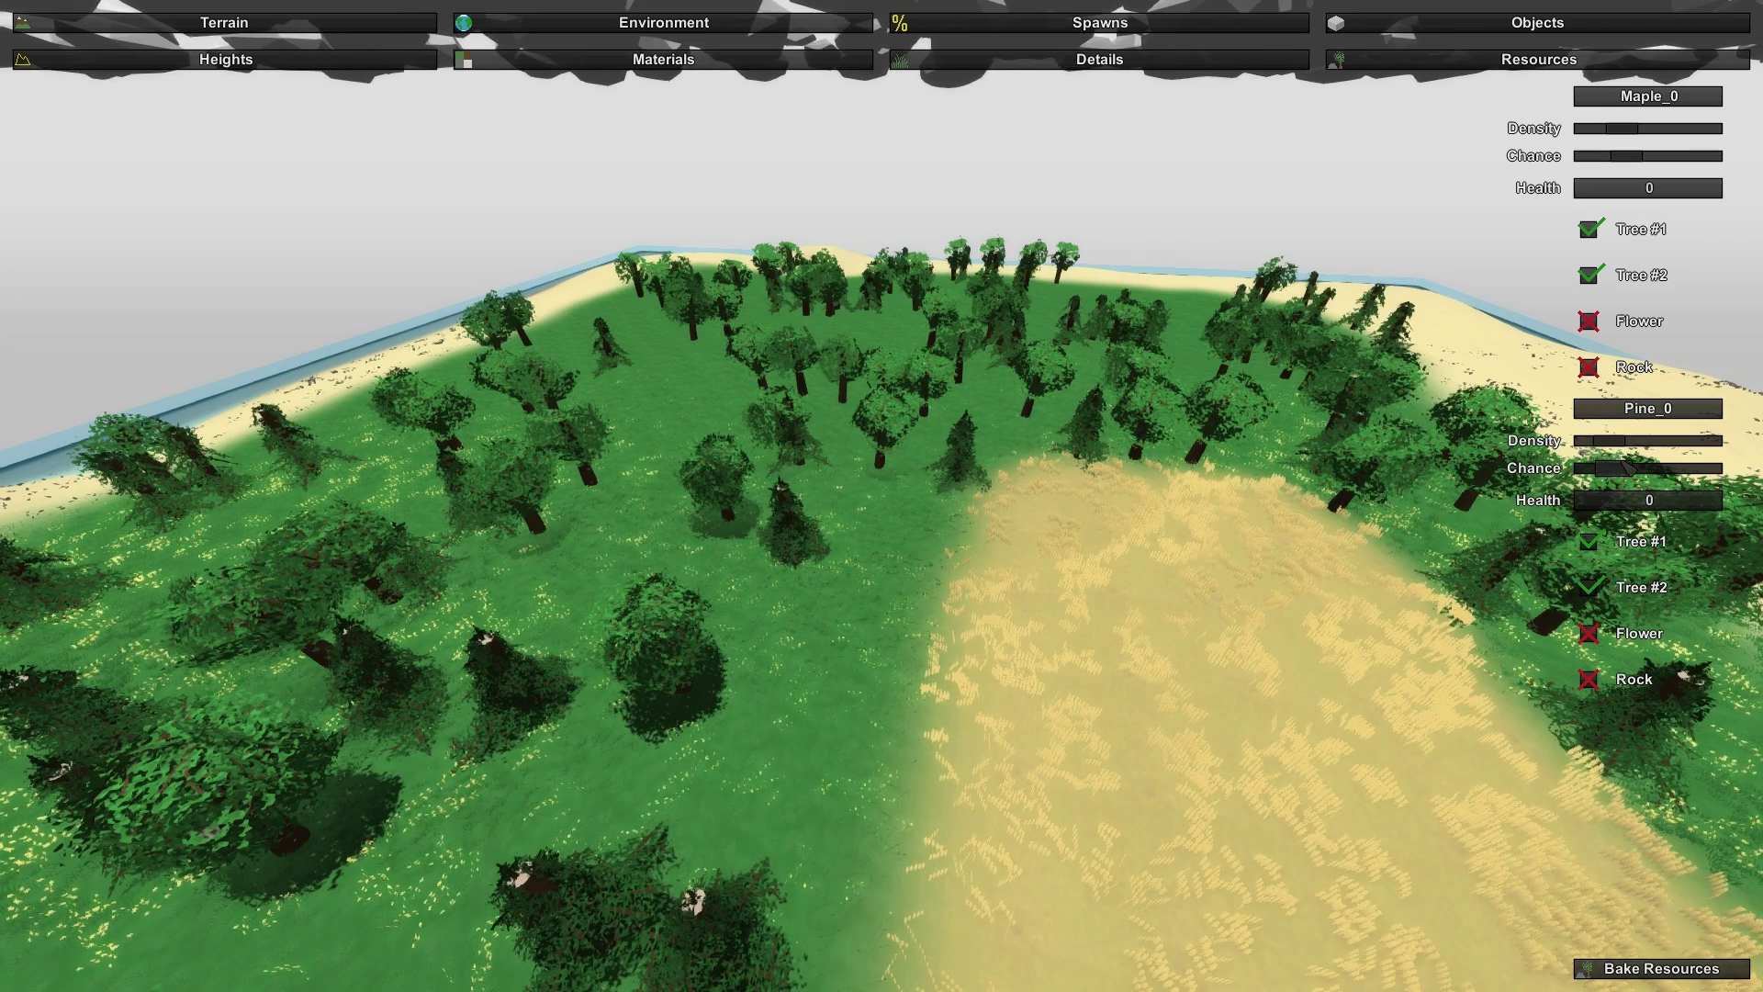
Lower the density and chance of Maple_0 and Pine_0 and rebake the resources for a sparser forest
left_click(1634, 963)
right_click_drag(1282, 724, 1157, 578)
key("s")
key("w")
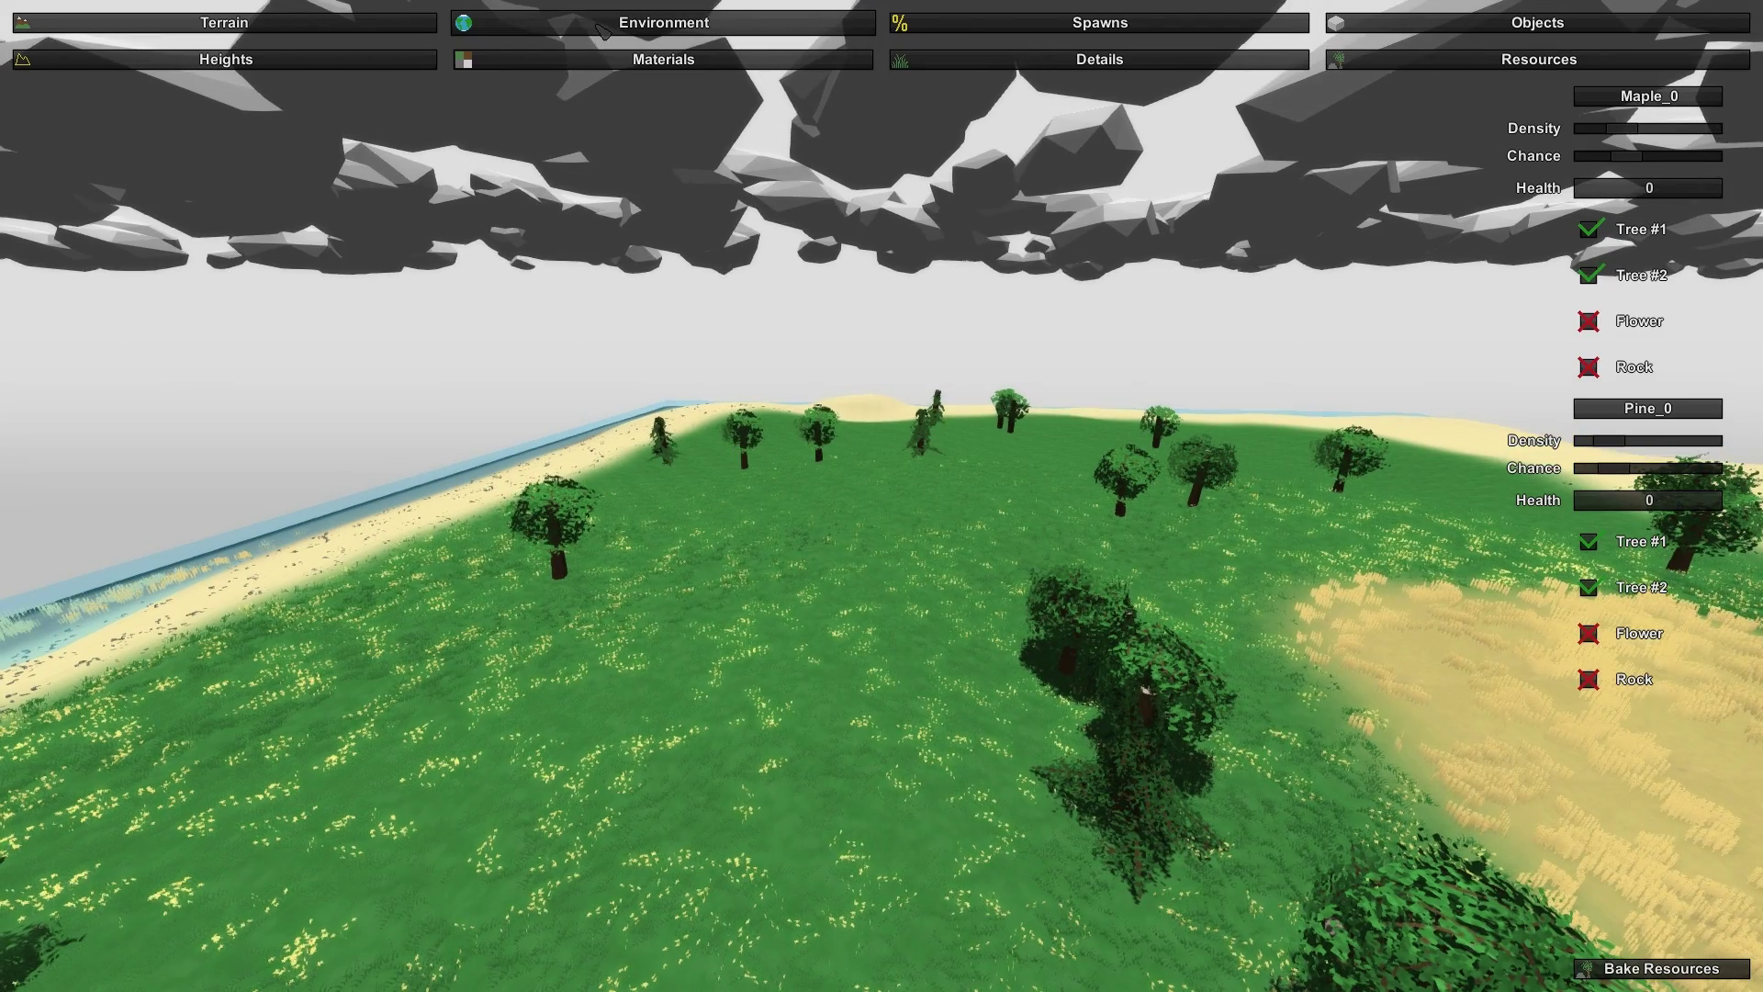
Open the environment's lighting settings and advance the time of day slightly
left_click(603, 29)
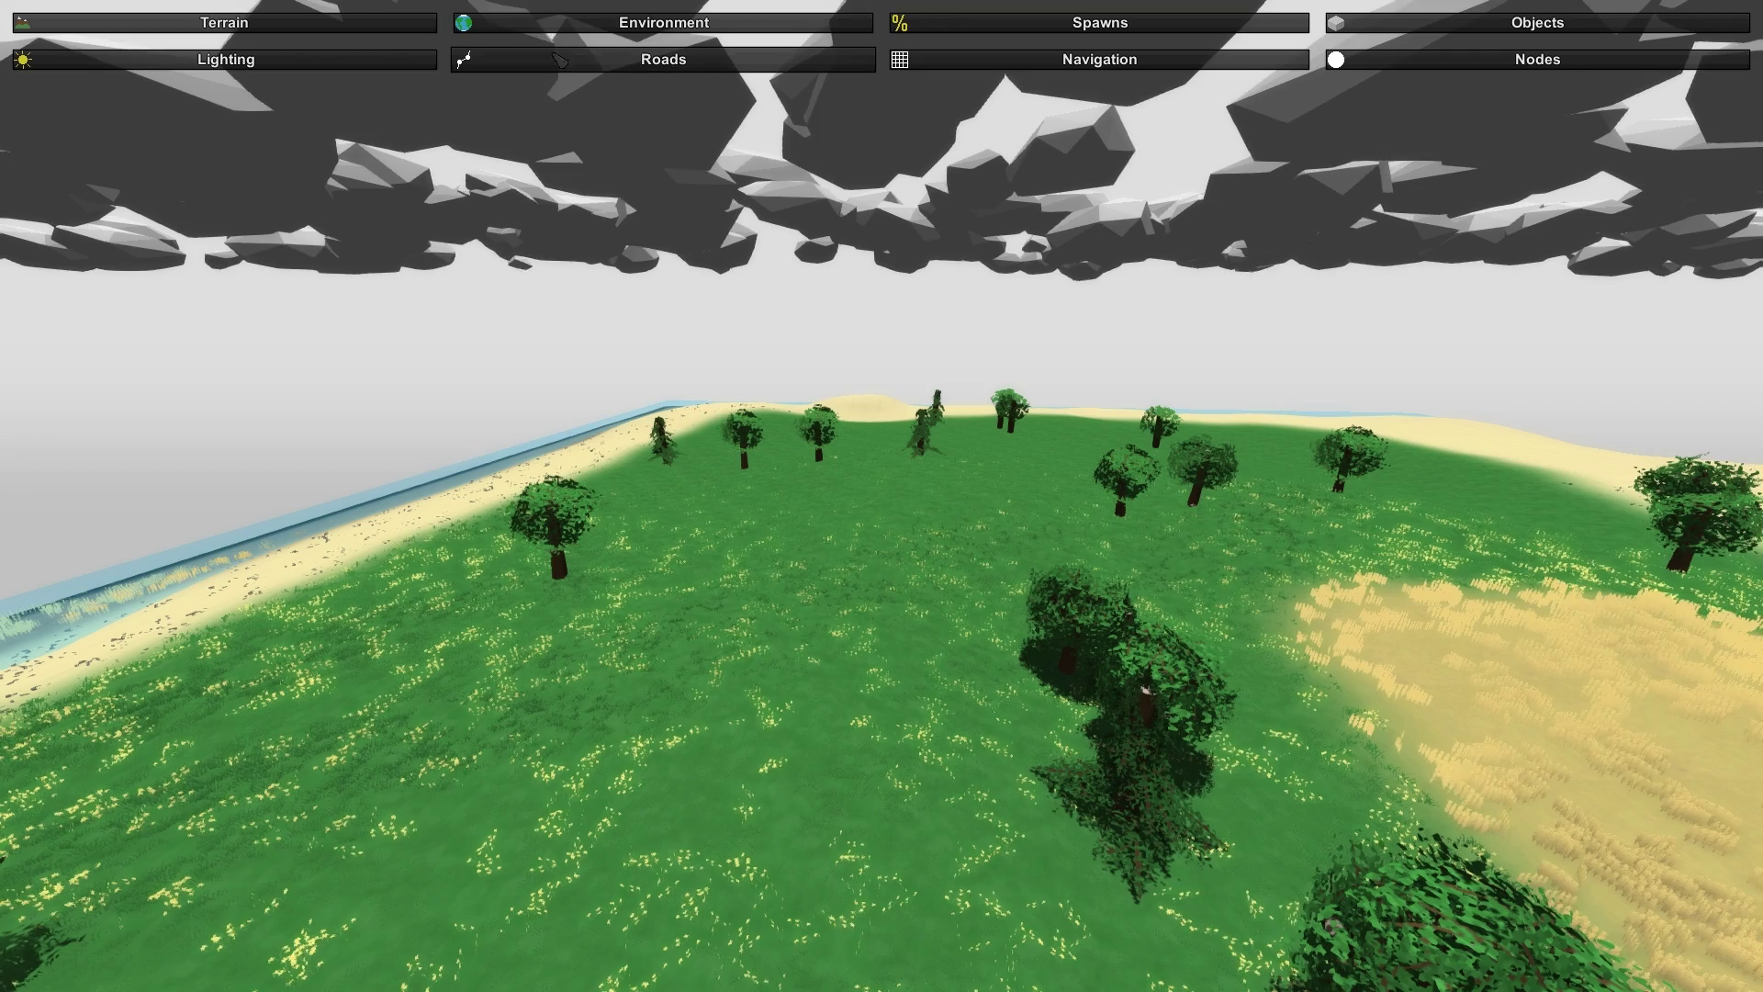
left_click(367, 66)
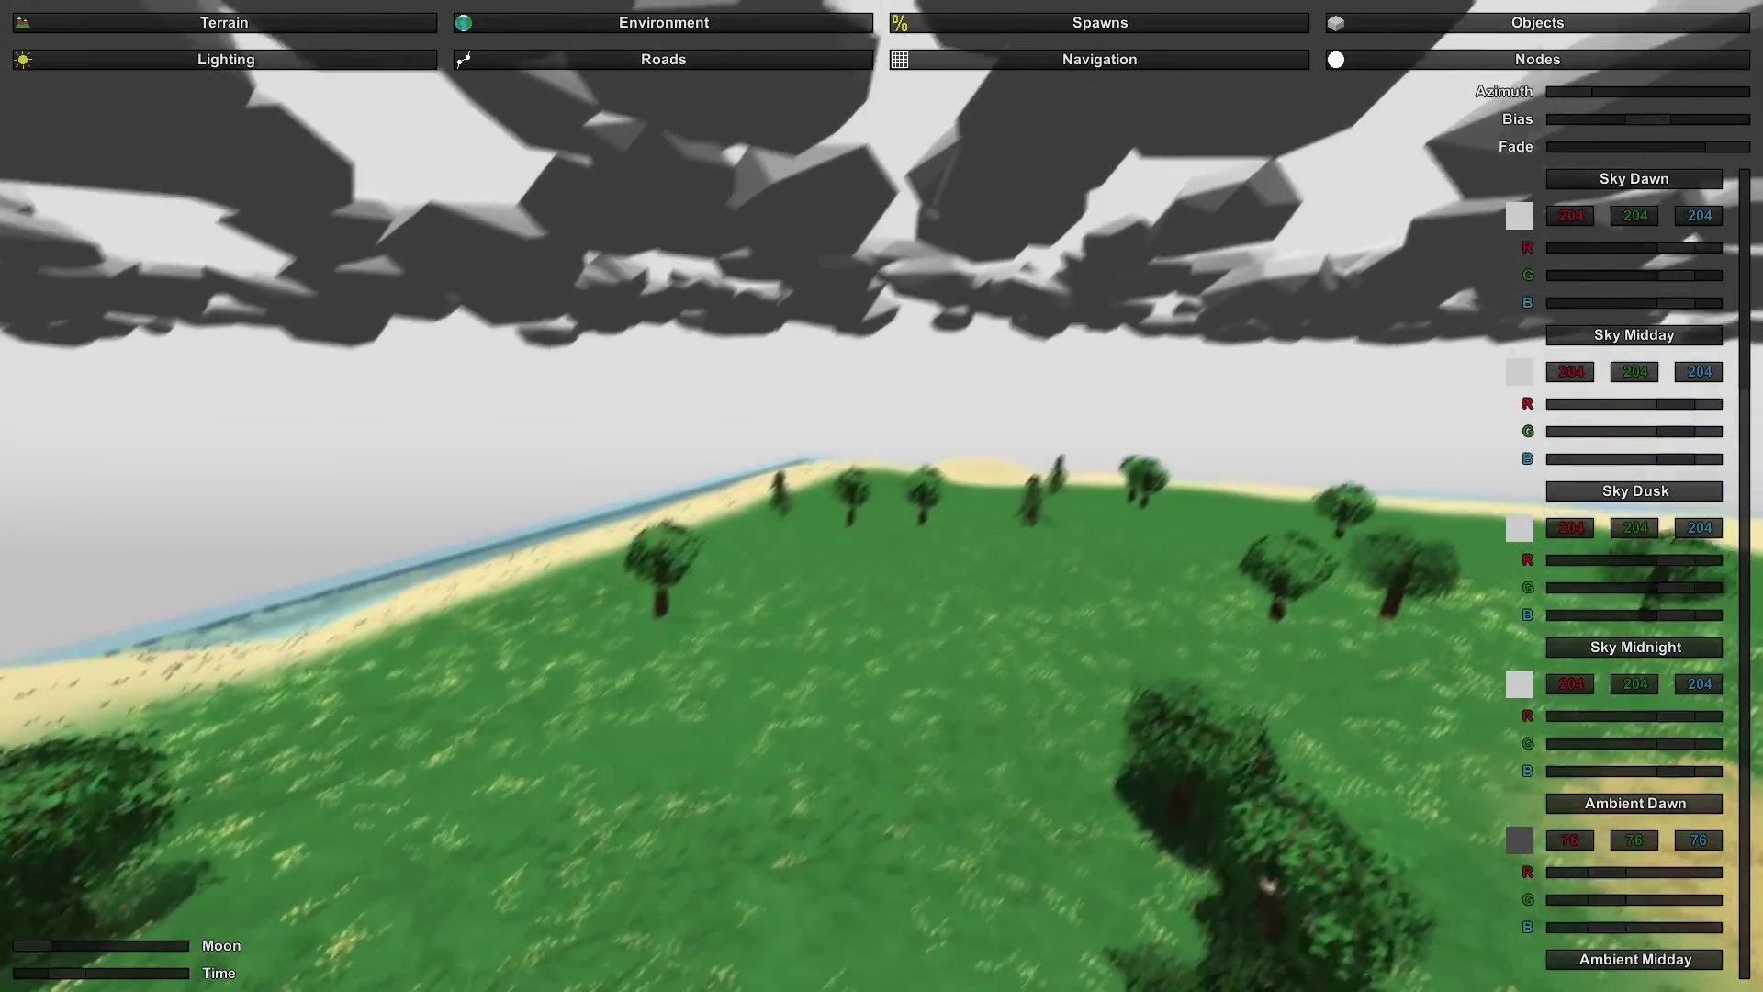
right_click_drag(881, 496, 968, 422)
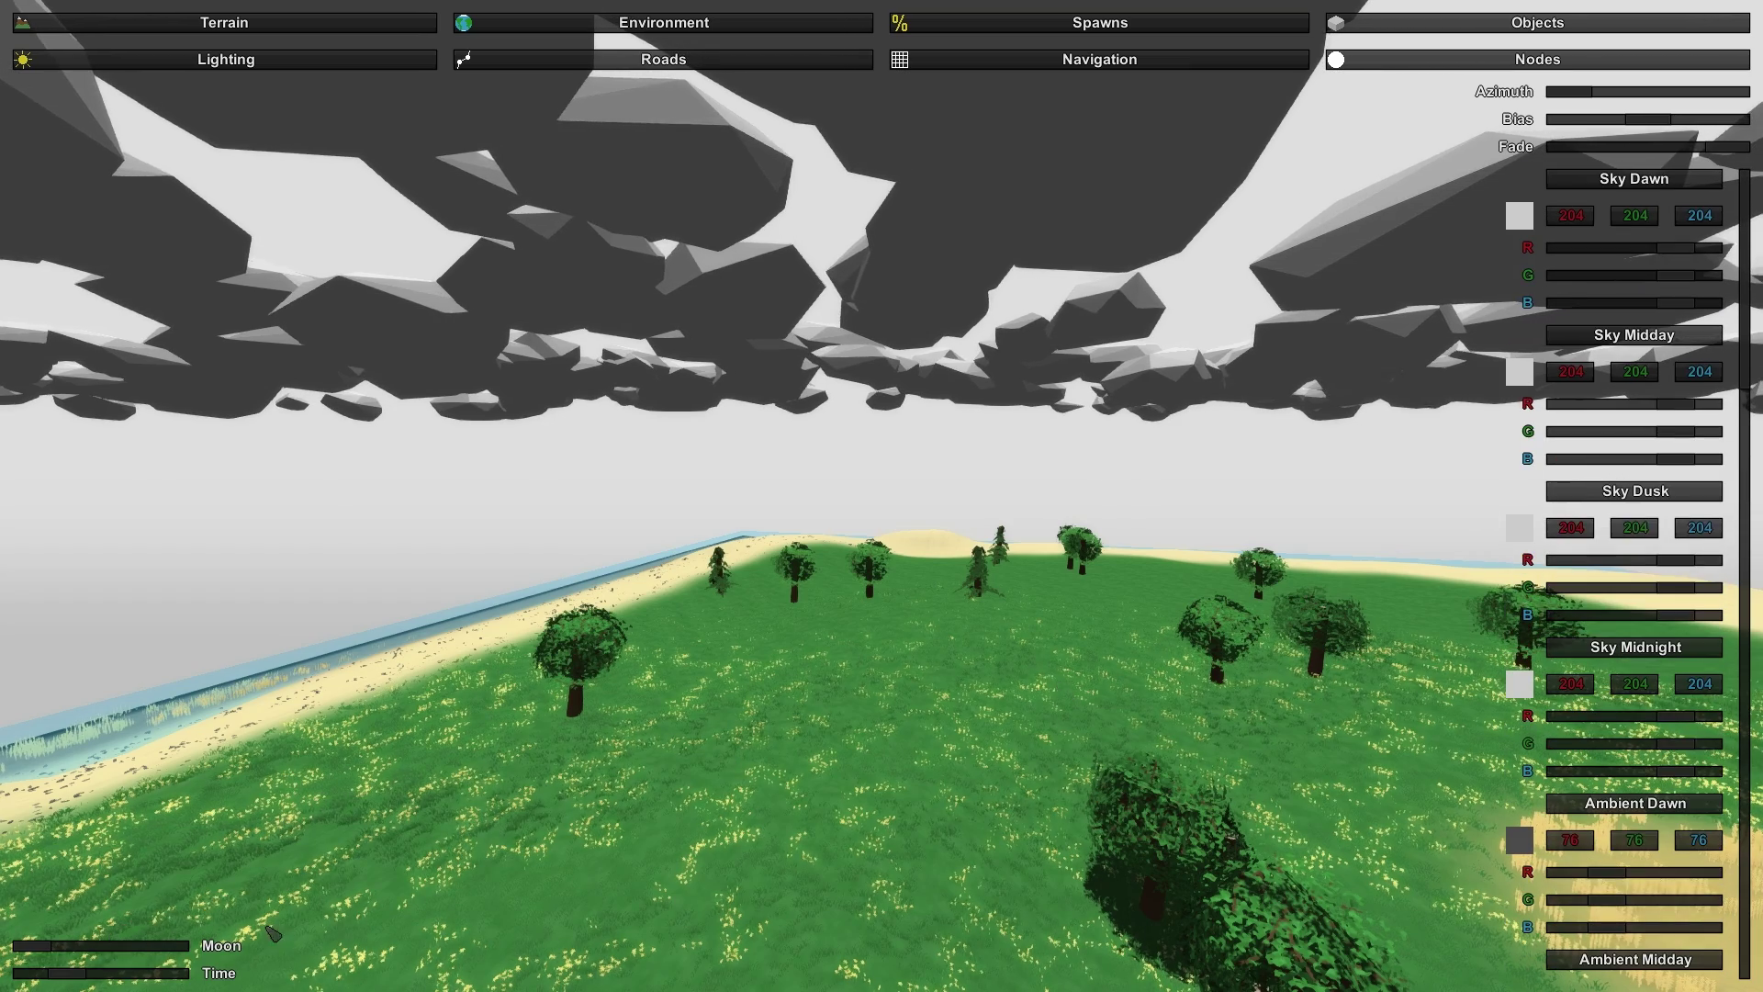
left_click_drag(67, 976, 83, 980)
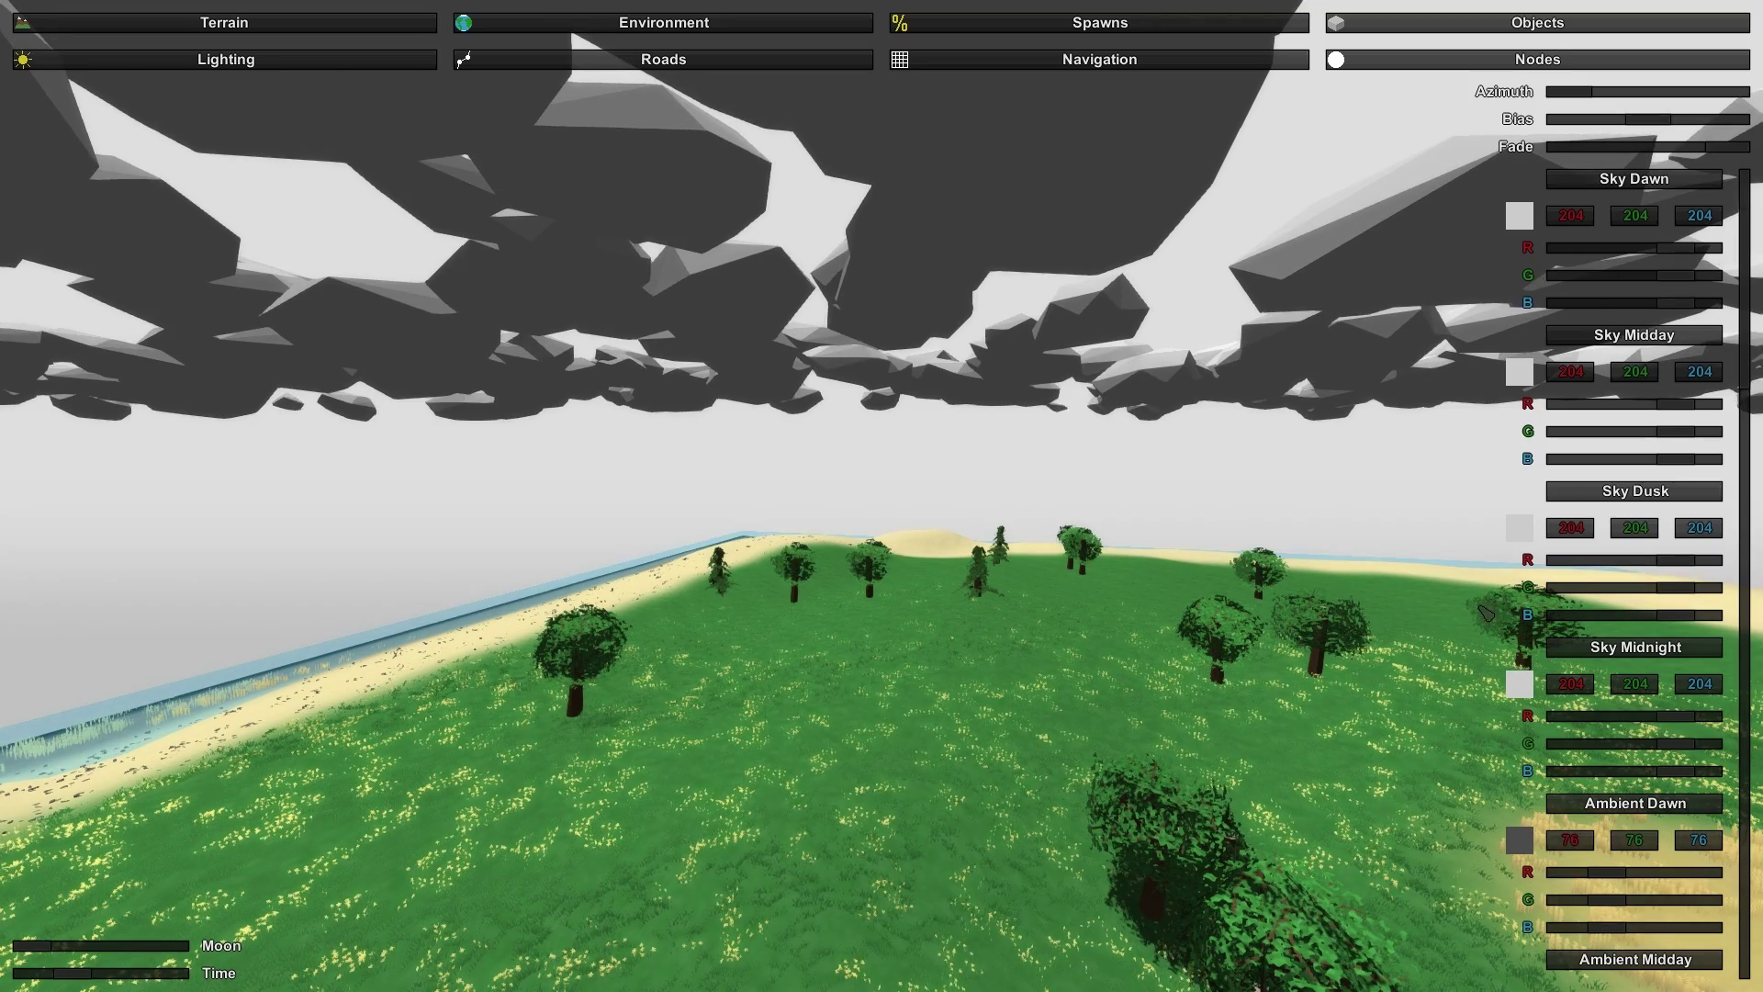
Set the Sky Dusk colour to light blue with the blue channel at 255 and reduced red and green
right_click_drag(1462, 443, 1579, 395)
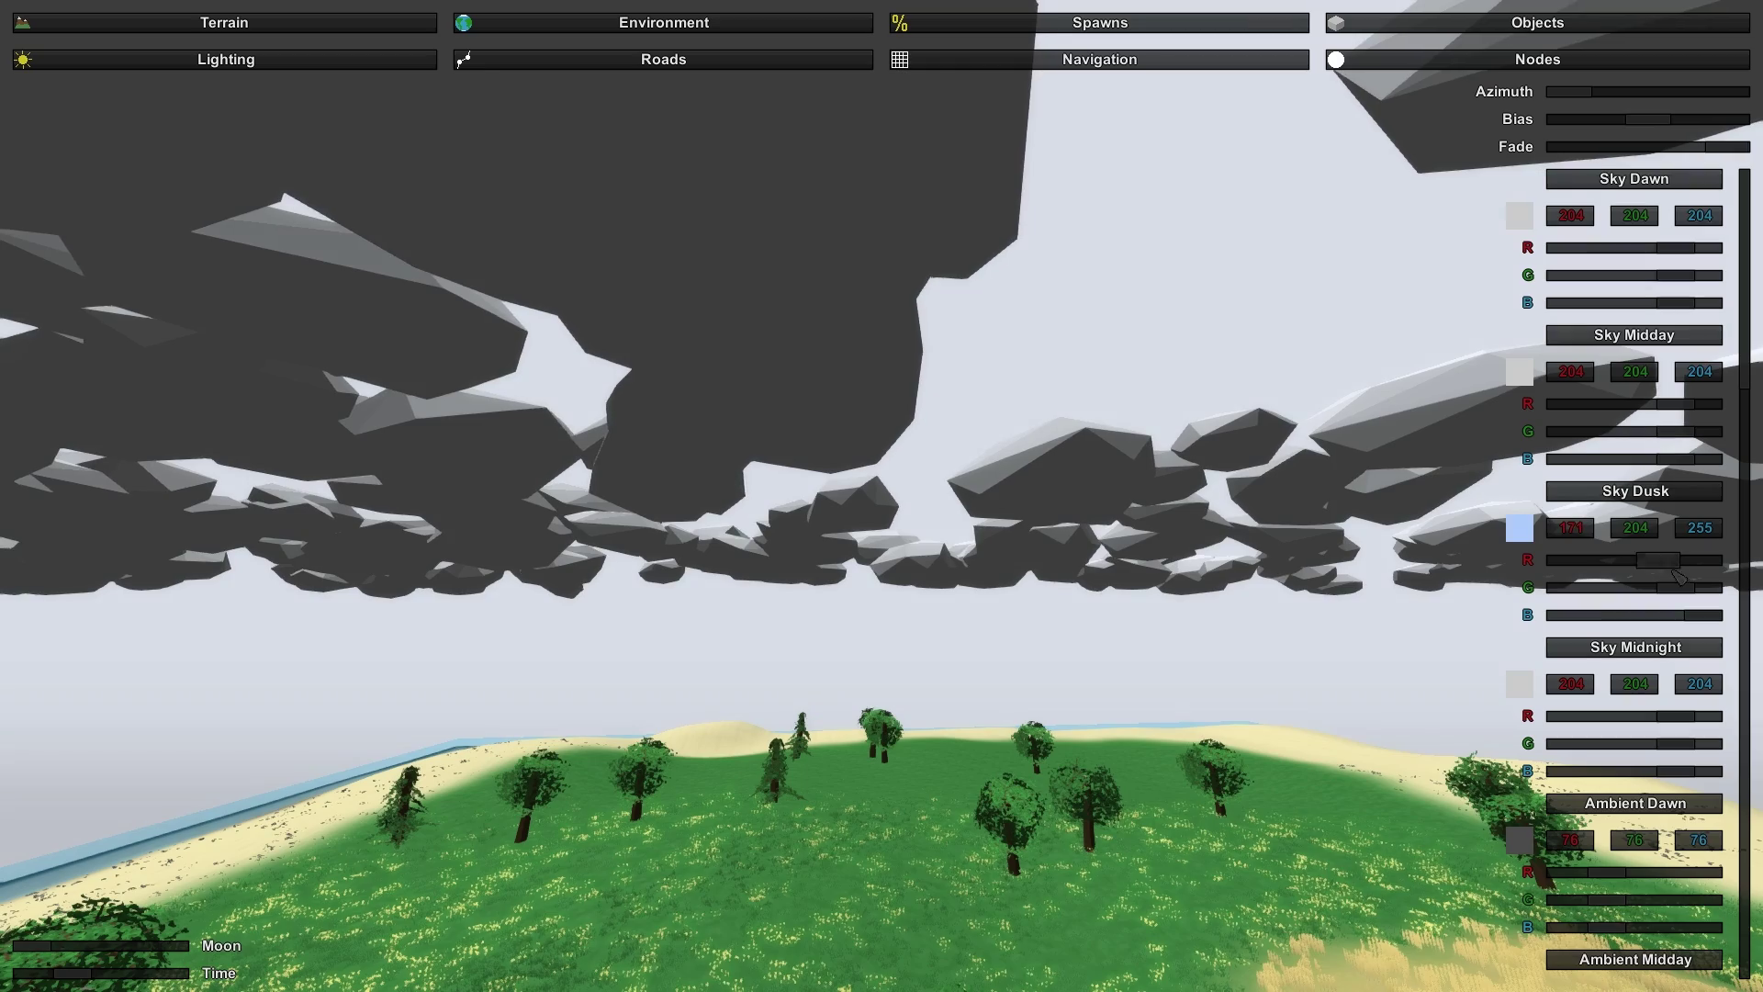
left_click_drag(1664, 593, 1658, 589)
right_click_drag(1658, 589, 1658, 440)
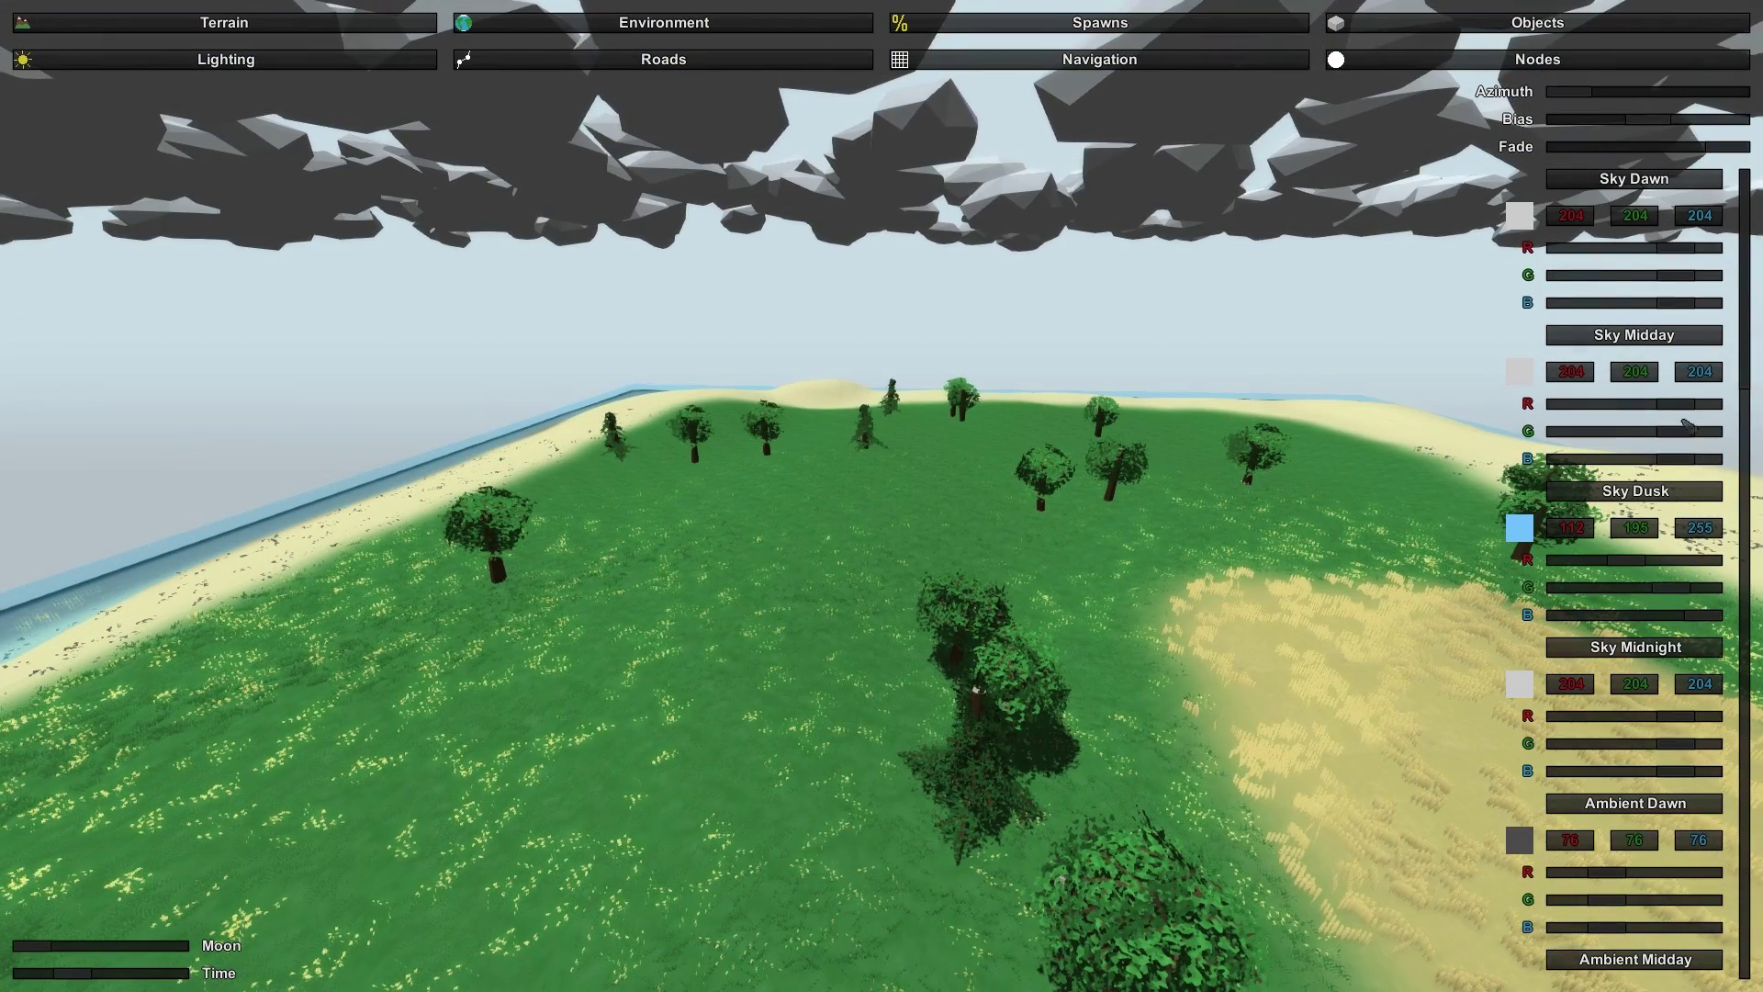
Adjust the Clouds Midday amount in the lighting settings
scroll(1687, 425, "down", 6)
scroll(1676, 567, "down", 5)
scroll(1671, 450, "down", 12)
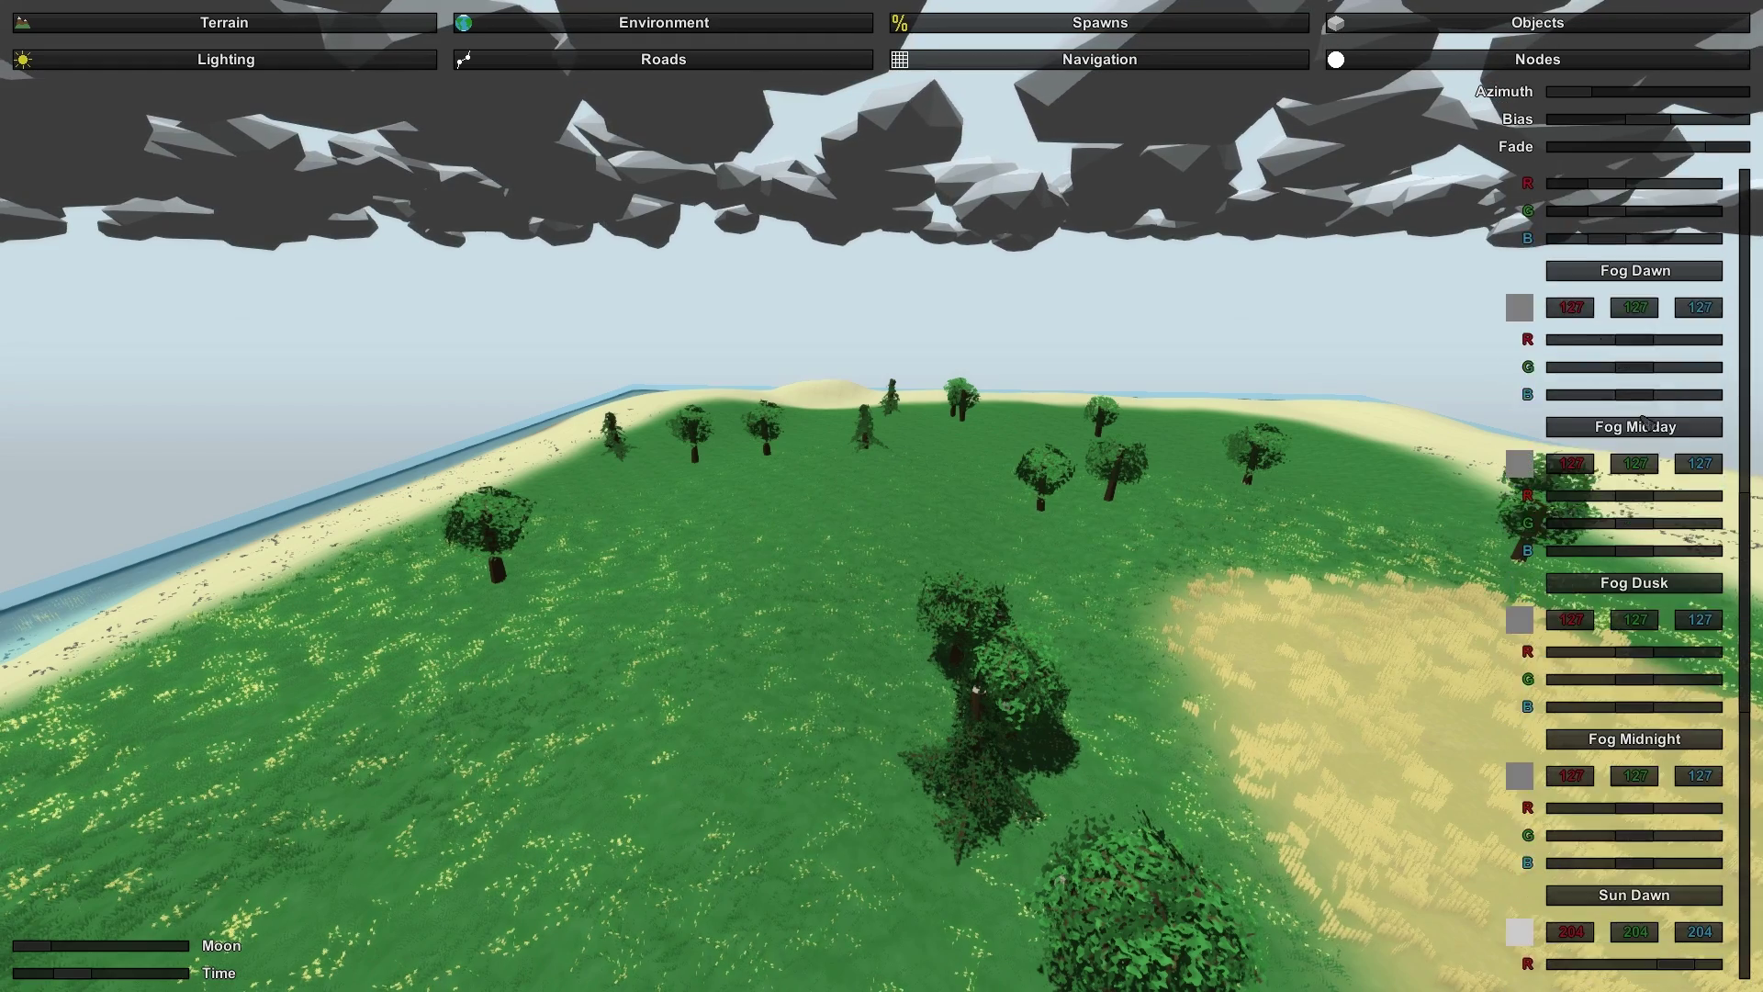
scroll(1616, 500, "down", 1)
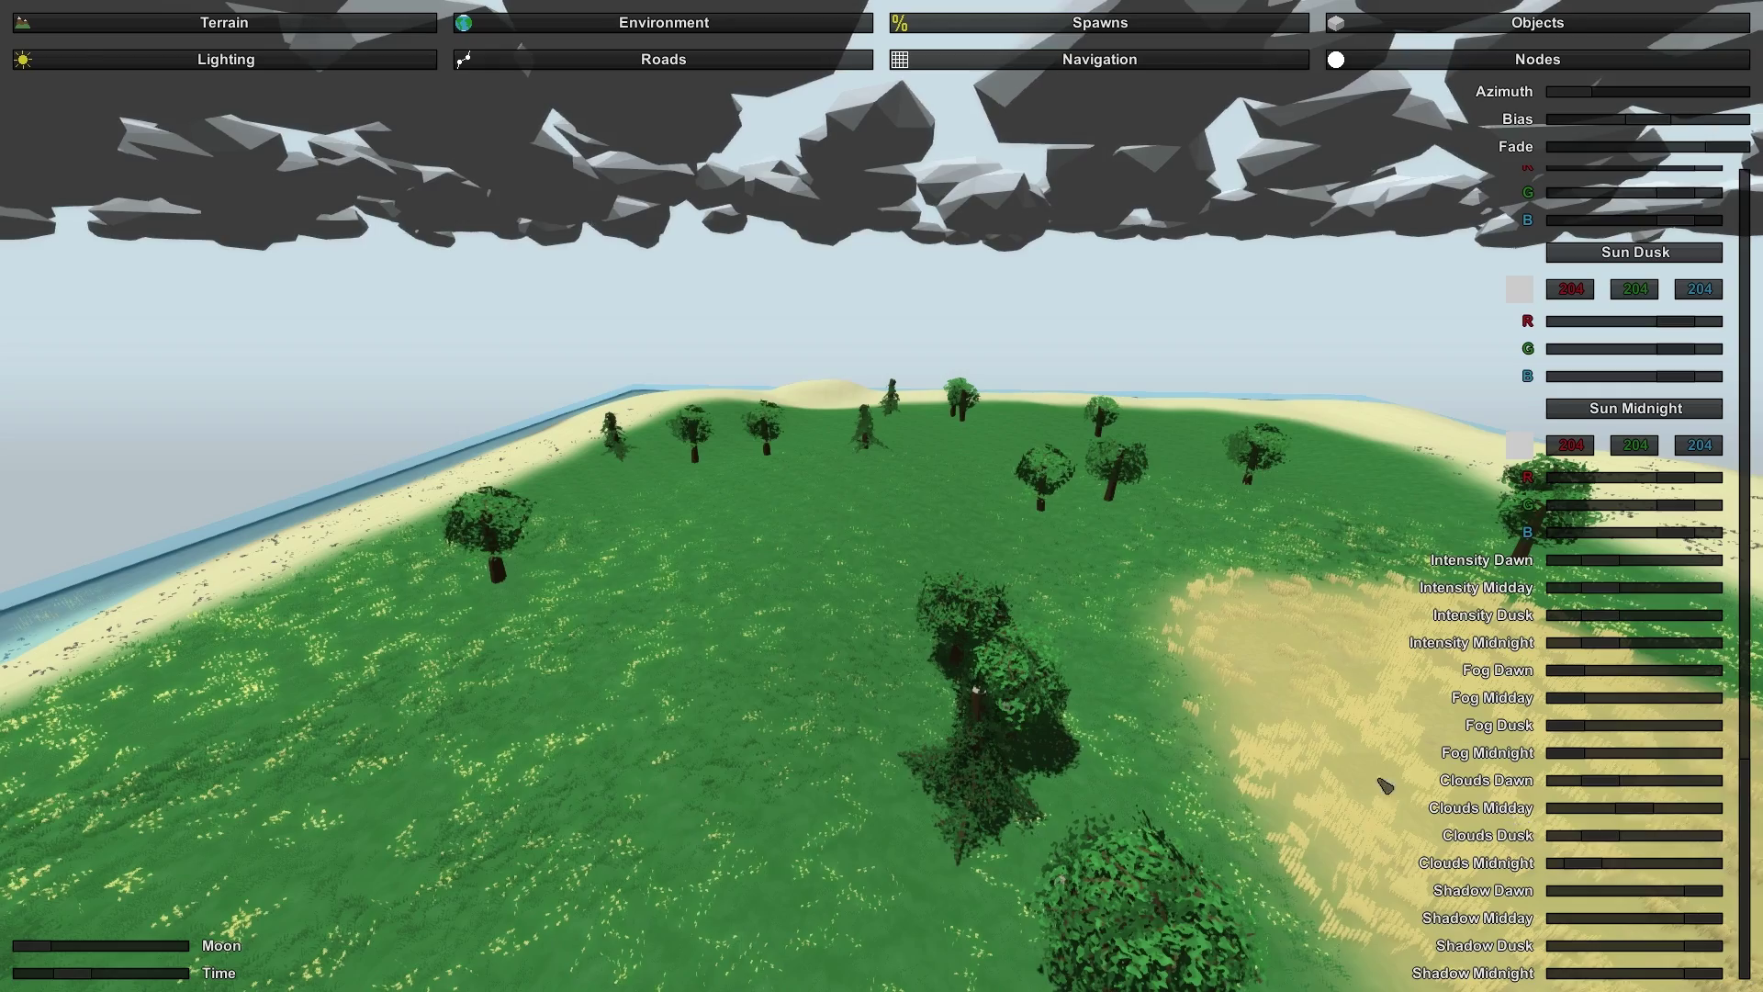
right_click_drag(1384, 785, 1385, 735)
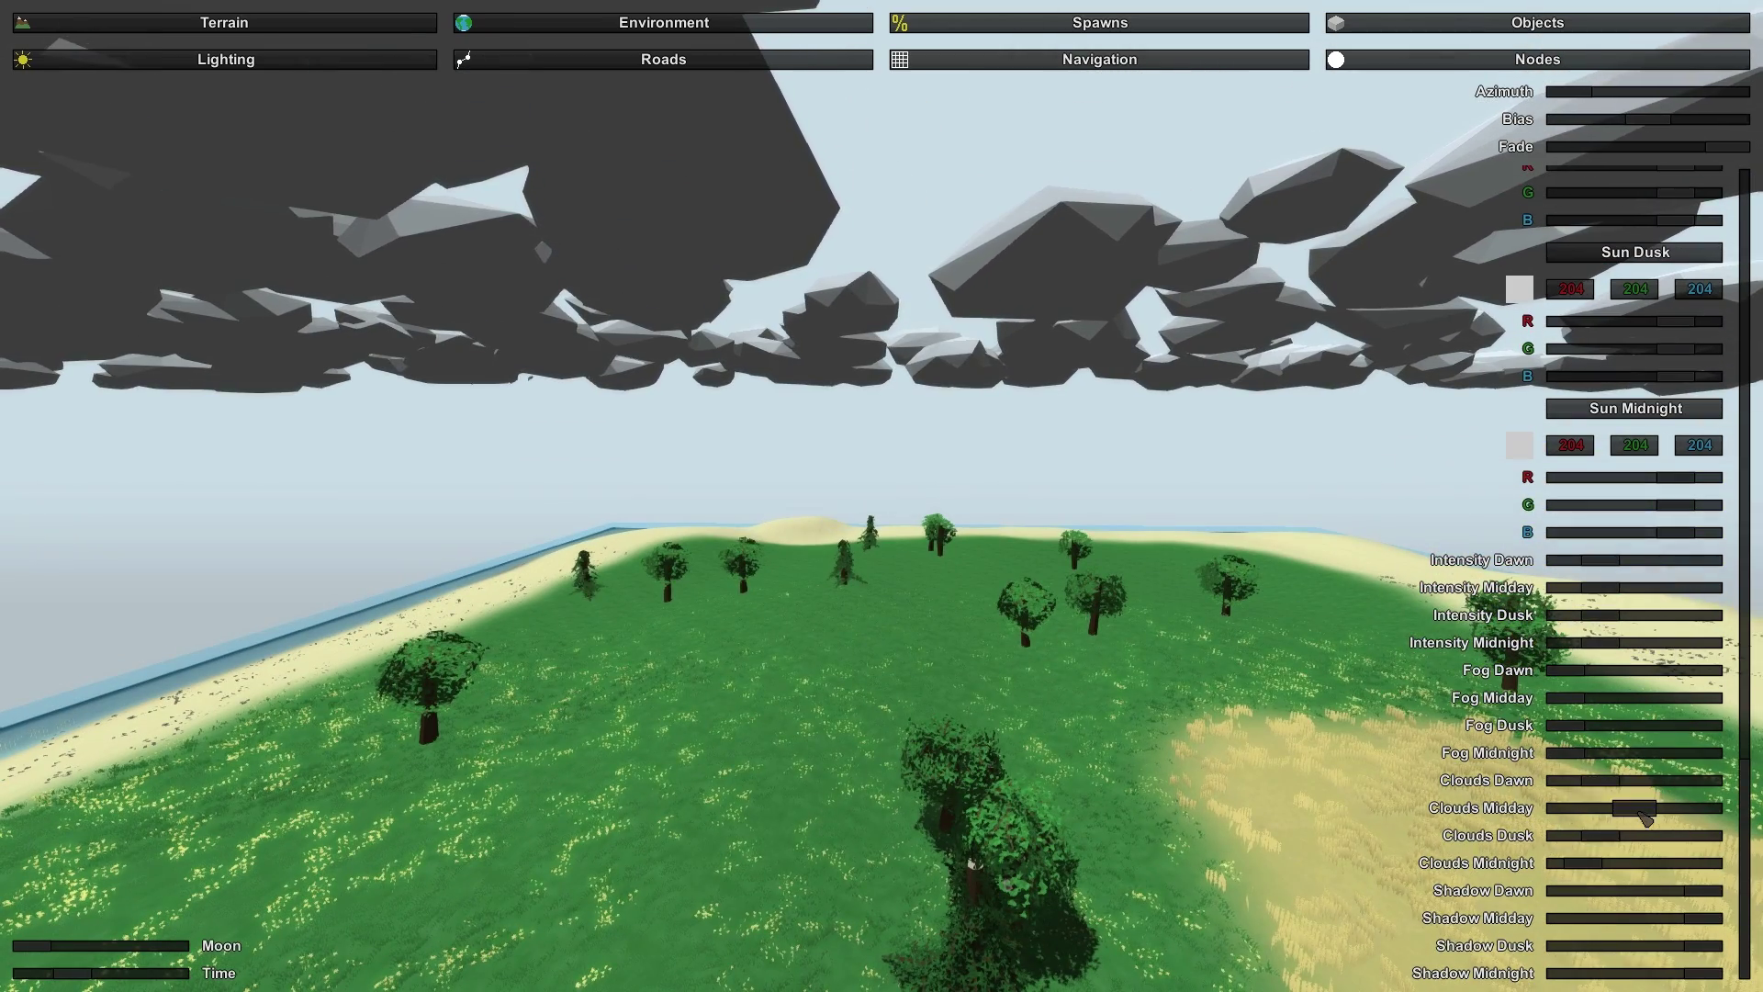
mouse_move(1644, 815)
left_mouse_down()
mouse_move(1604, 813)
mouse_move(1726, 809)
mouse_move(1641, 819)
left_mouse_up()
scroll(1639, 812, "up", 7)
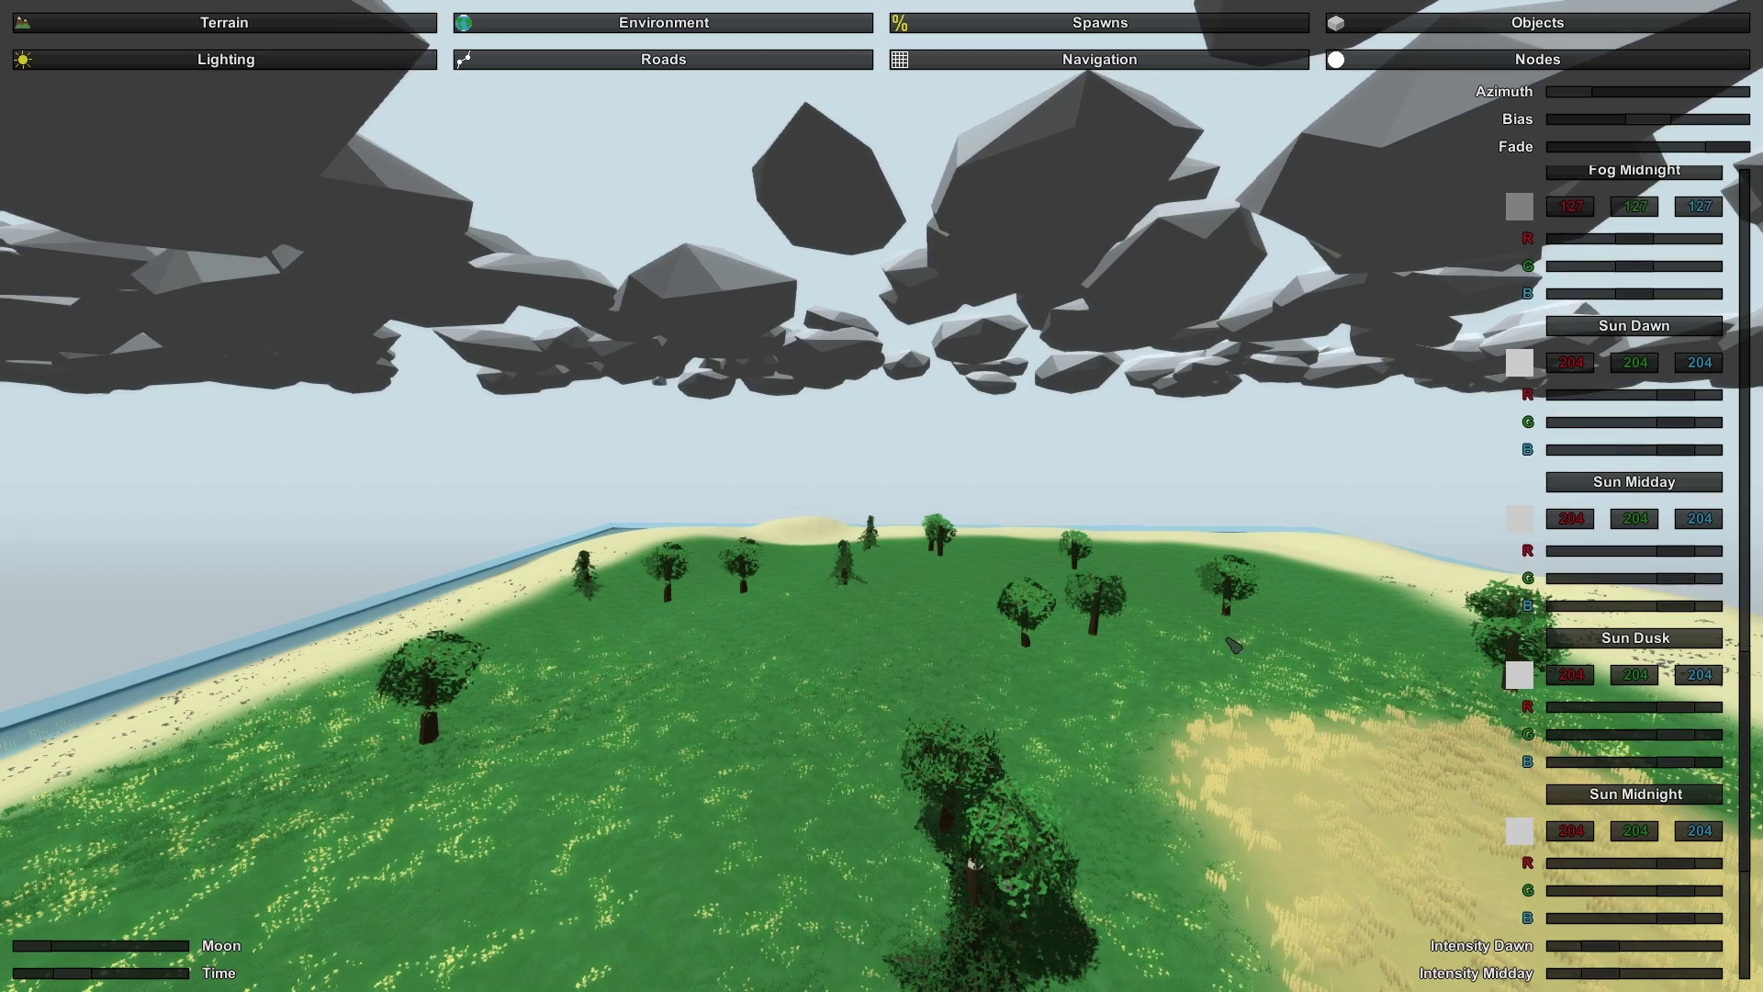
Open the road settings and select the Highway_0 road type
left_click(632, 65)
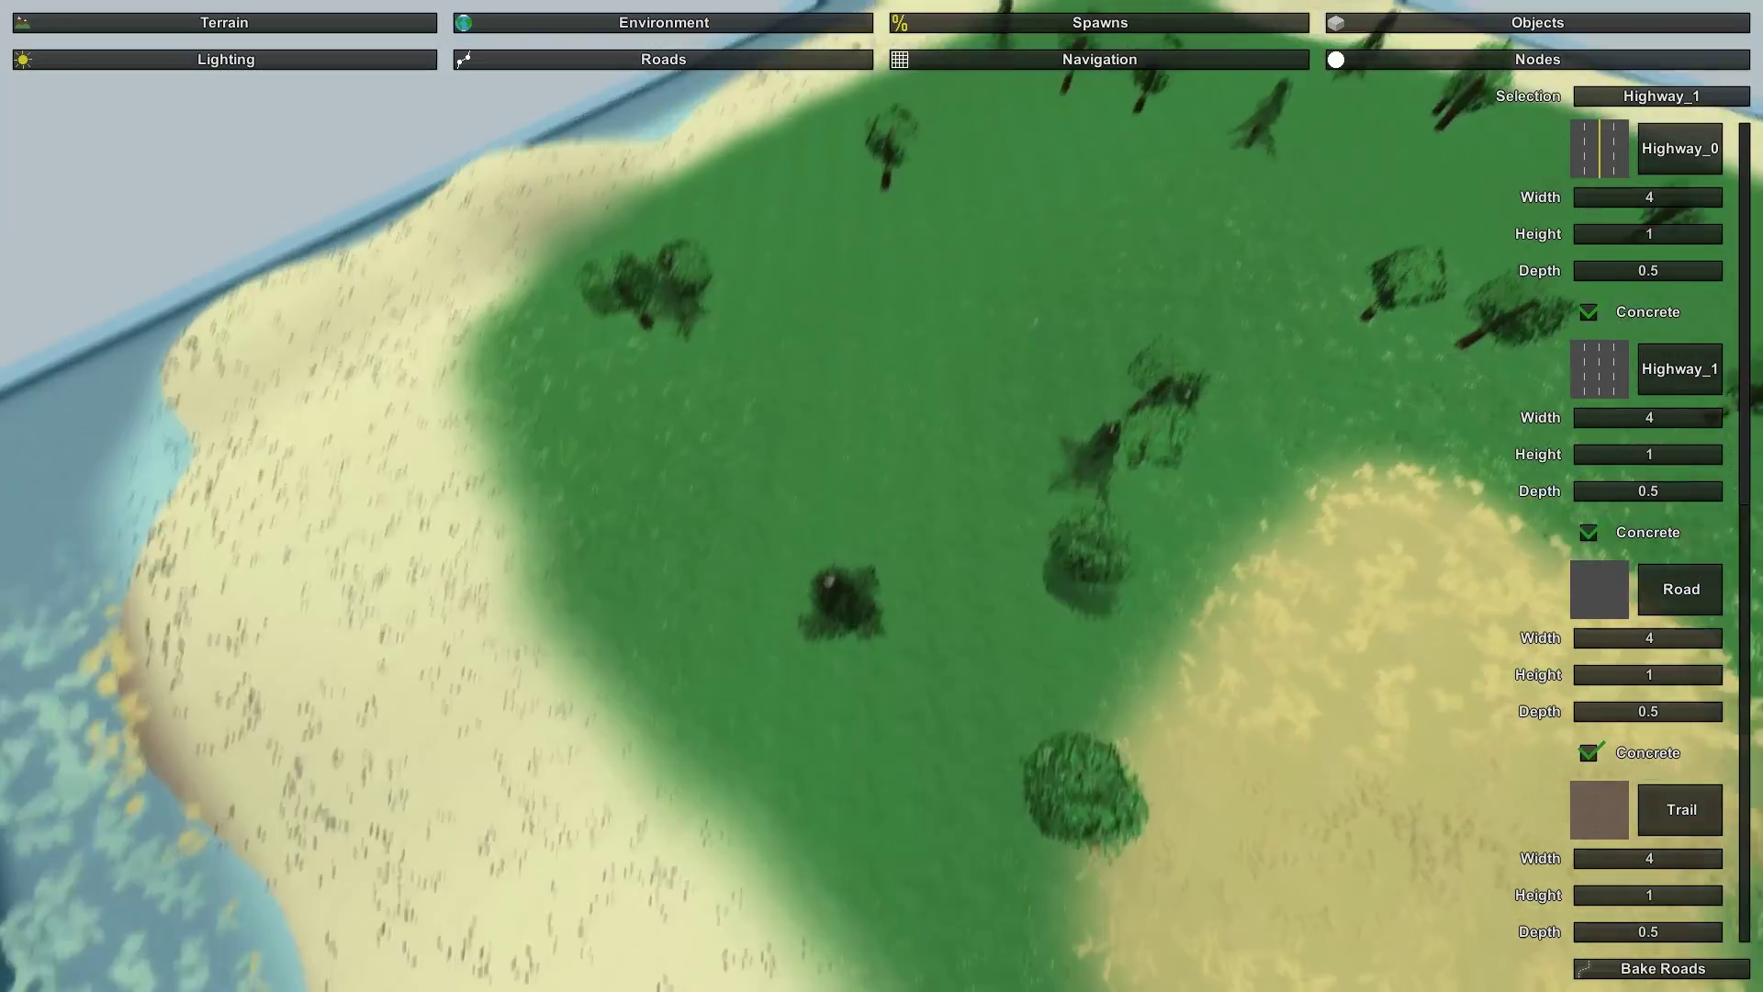
key("s")
right_click_drag(881, 495, 881, 431)
key("w")
key("w")
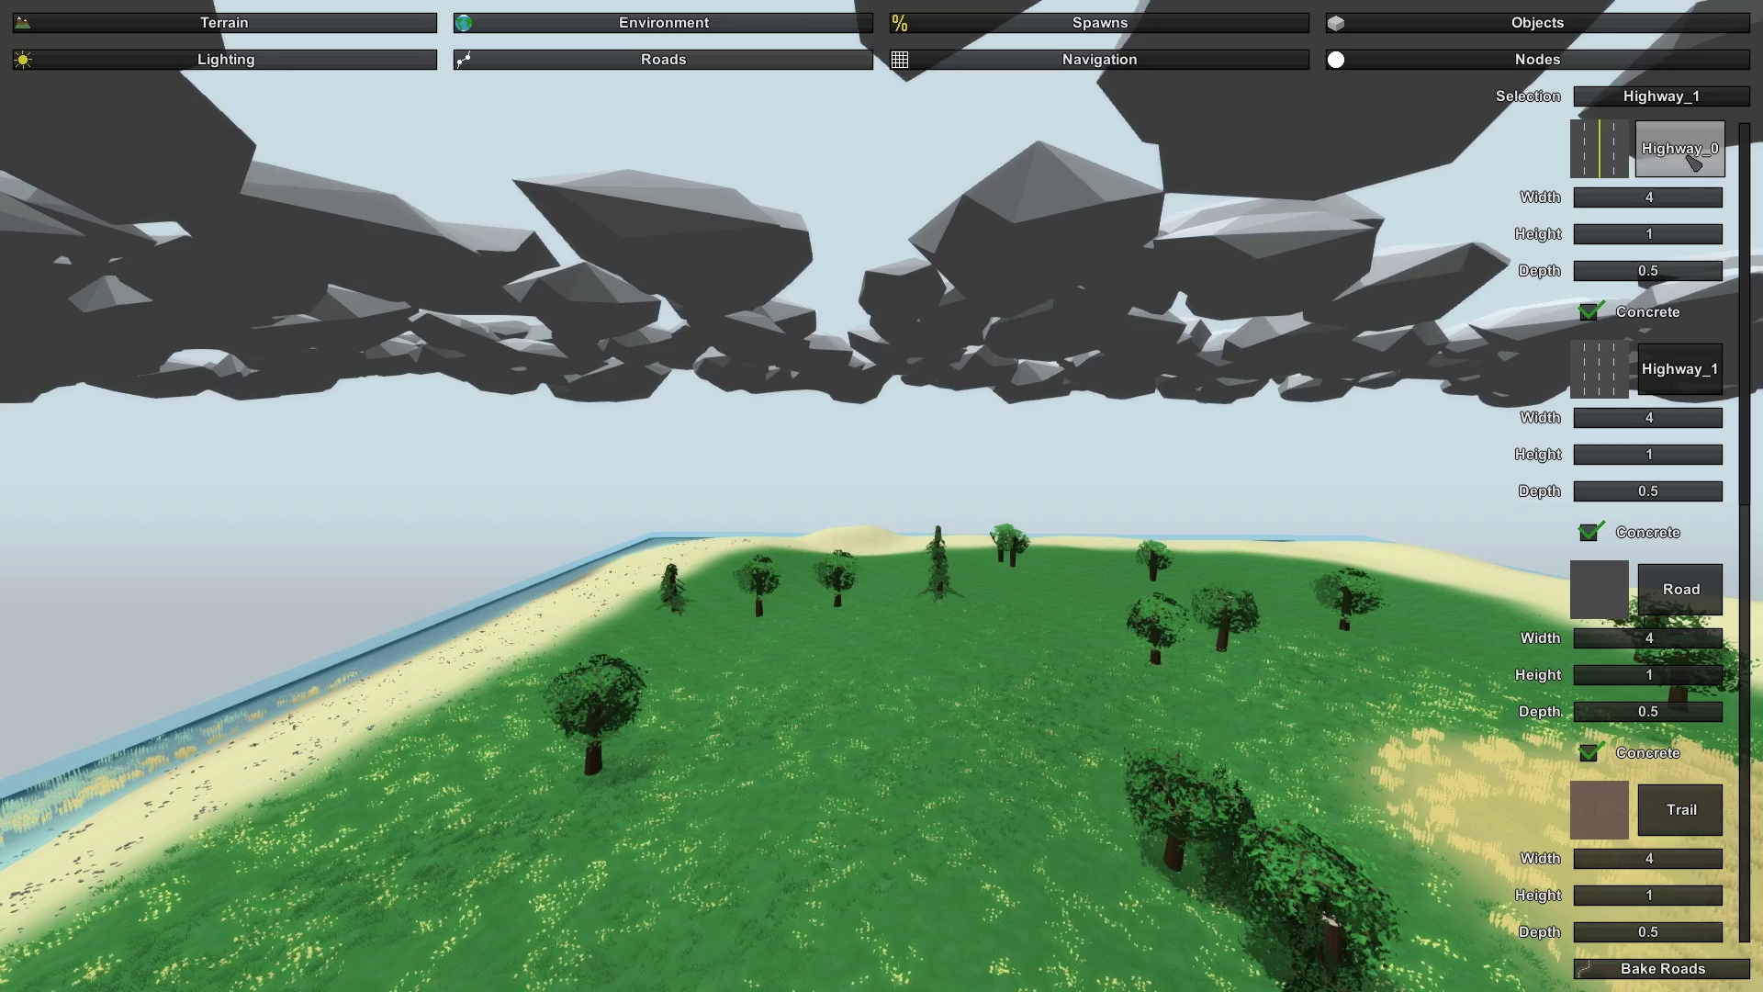
right_click_drag(1332, 319, 1318, 569)
key("s")
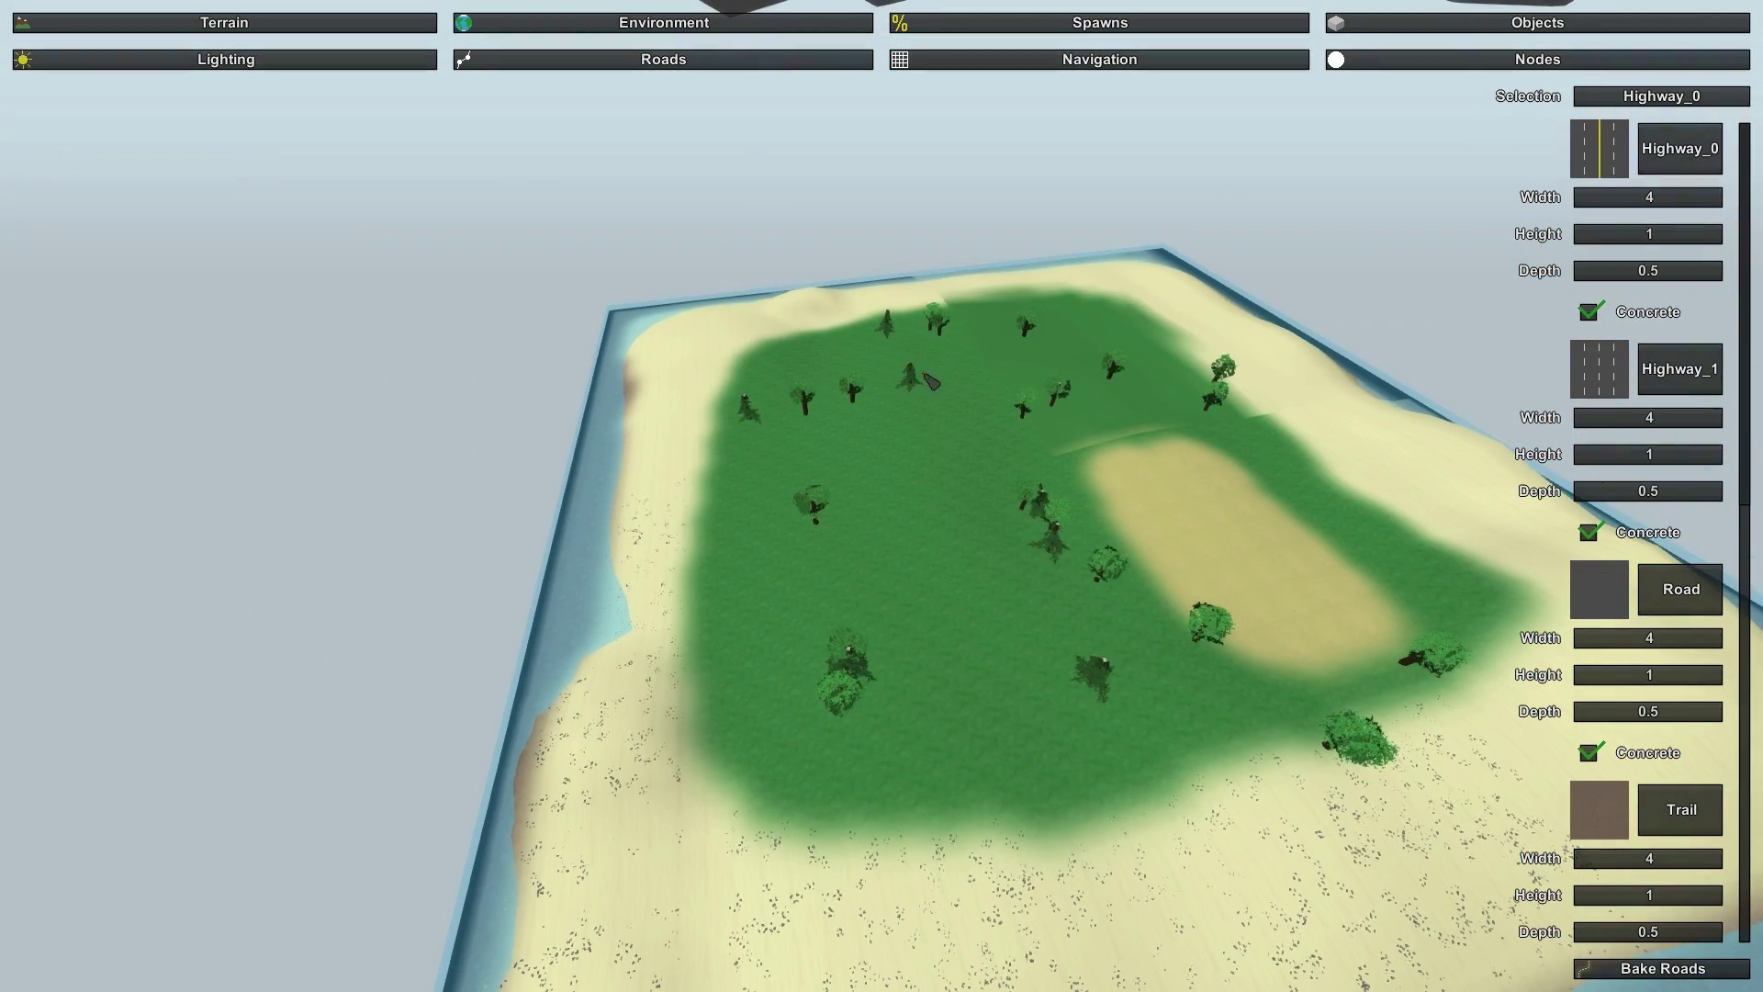
Lay out a straight Highway_0 road between two nodes across the whole grass area and bake the roads
right_click_drag(982, 681, 995, 587)
key("w")
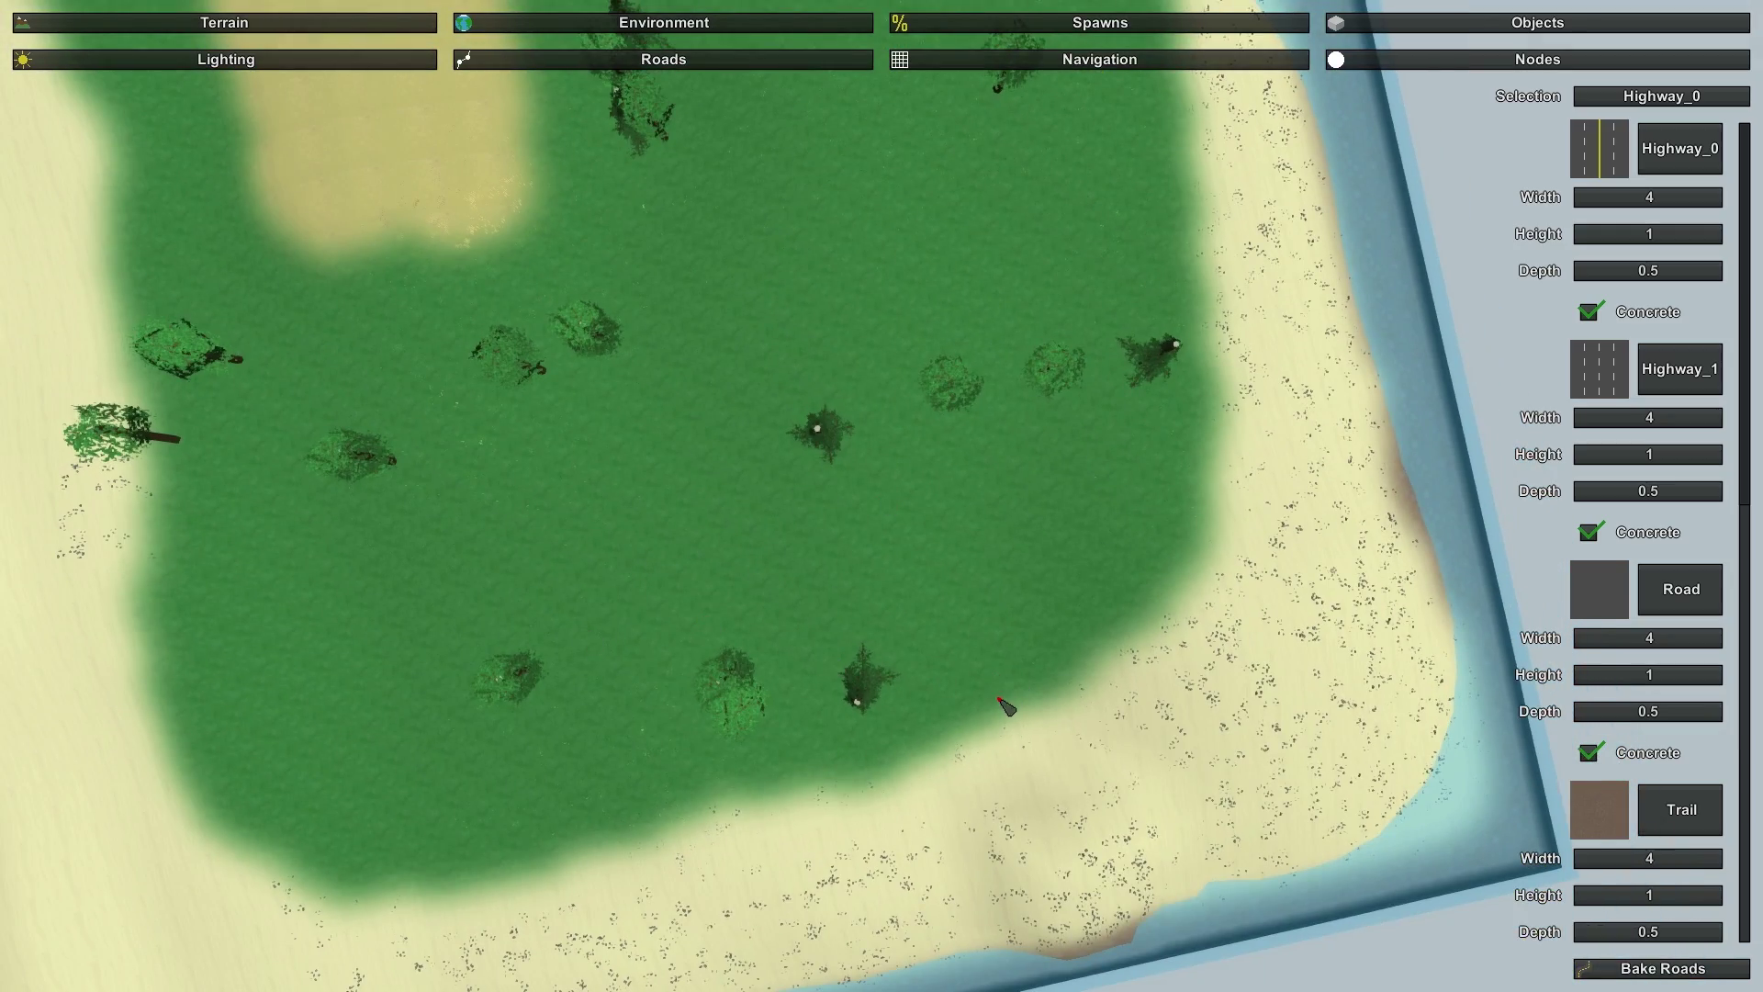
left_click(963, 702)
mouse_move(963, 702)
right_mouse_down()
mouse_move(963, 409)
mouse_move(928, 404)
mouse_move(661, 523)
mouse_move(689, 505)
right_mouse_up()
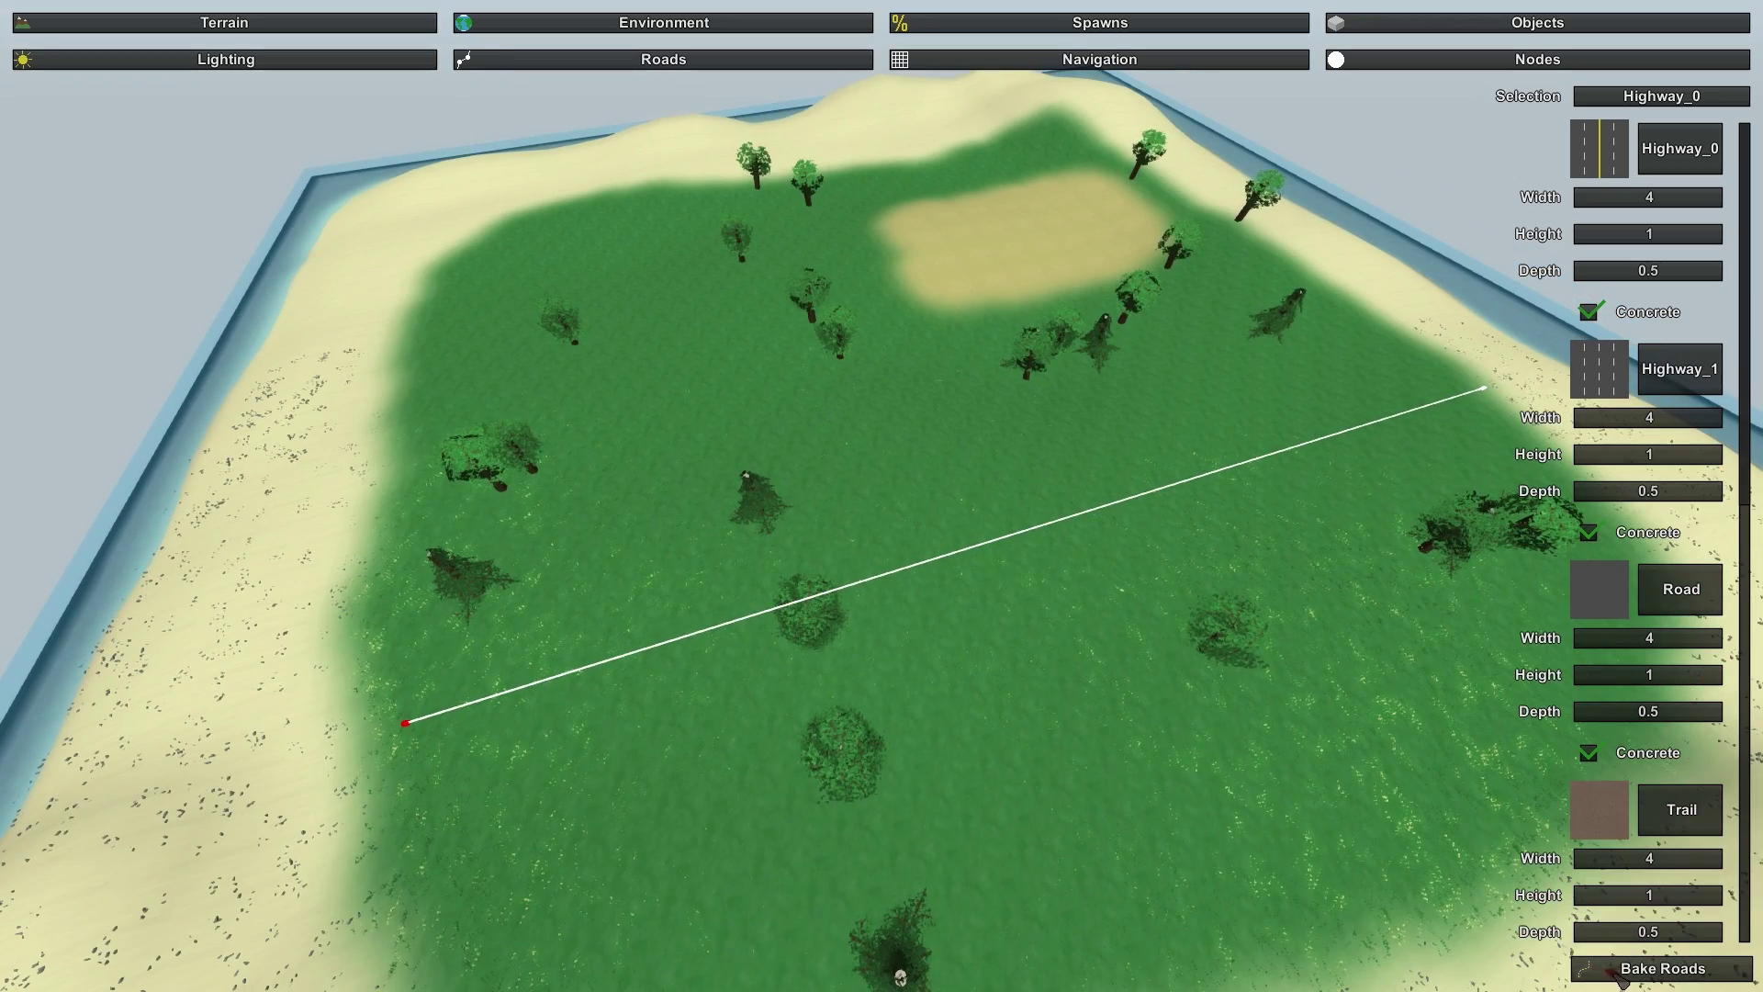
left_click(1643, 975)
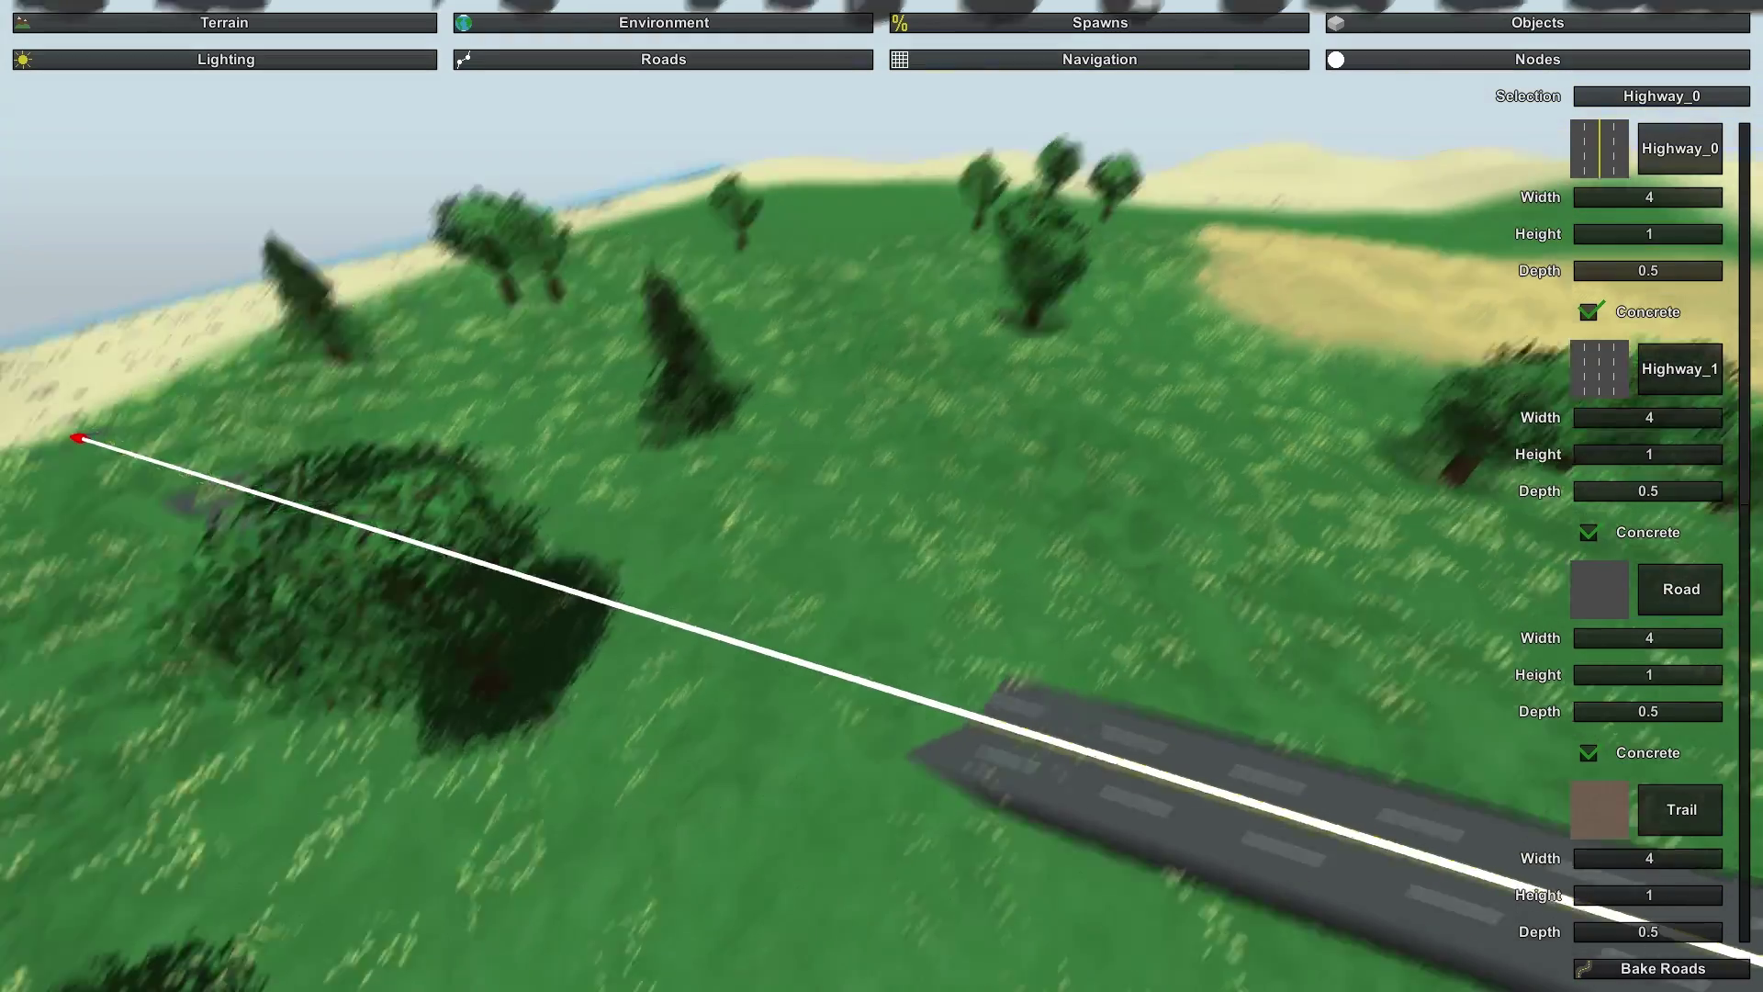
Lower the terrain that buries parts of the highway, working along the road with the height brush
left_click(345, 27)
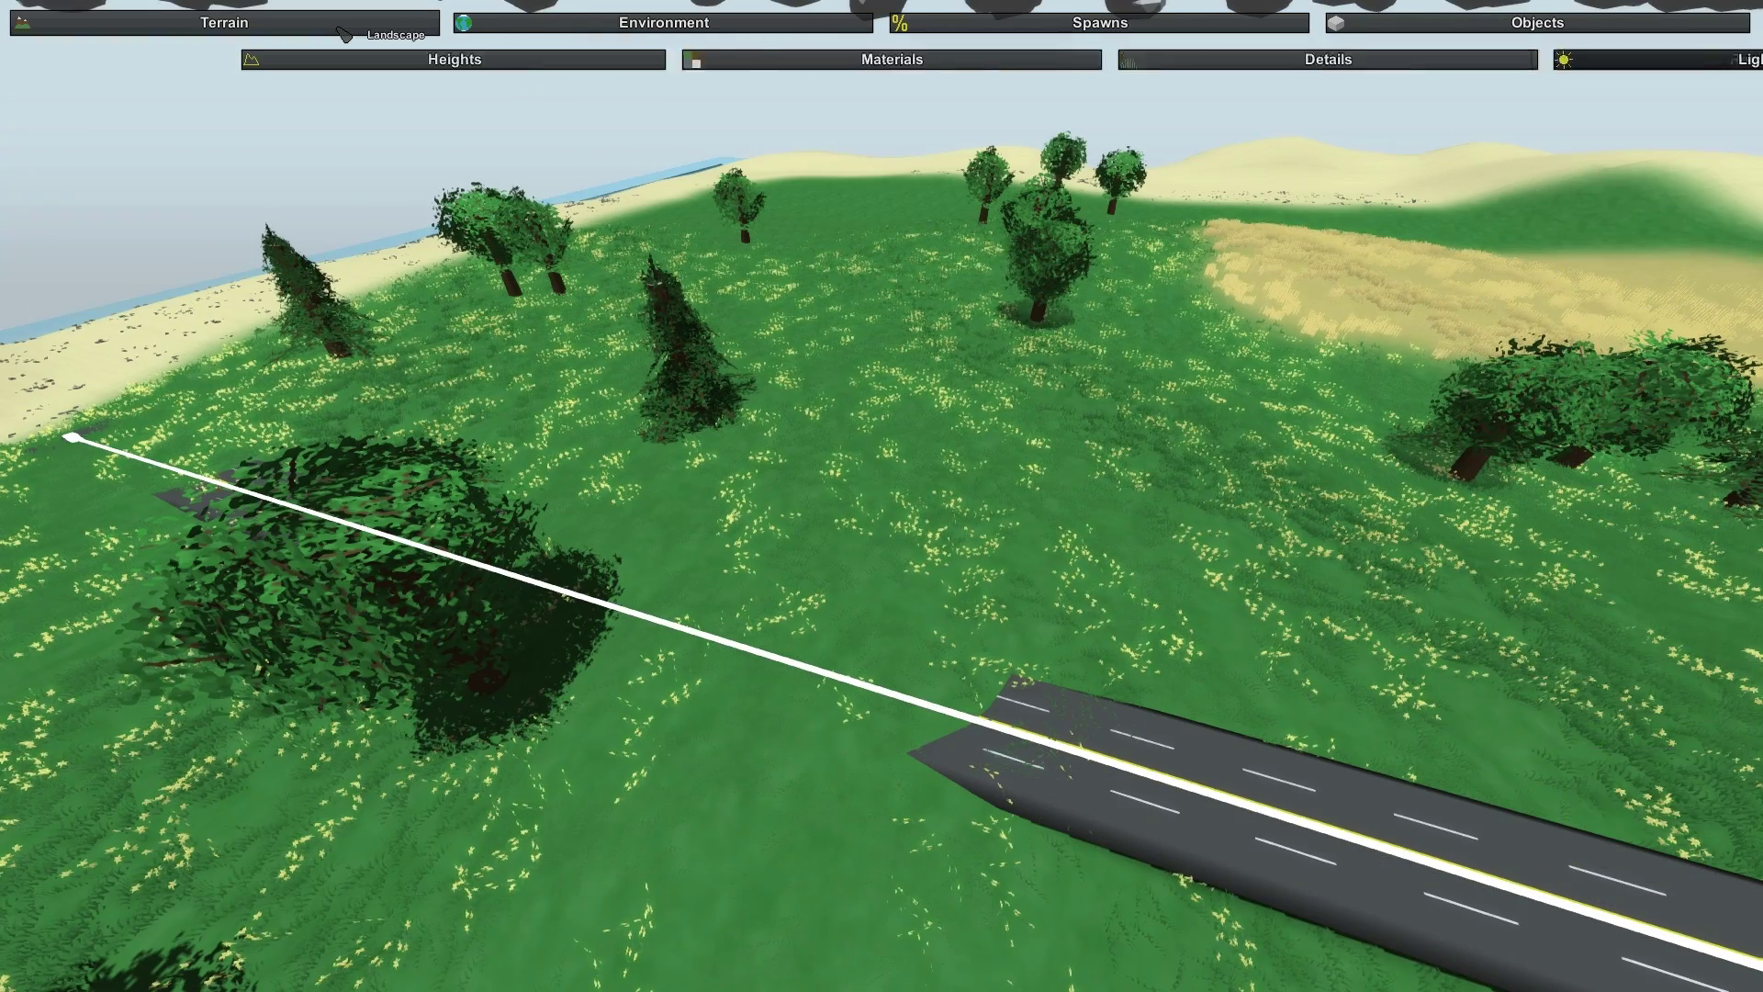
left_click(305, 68)
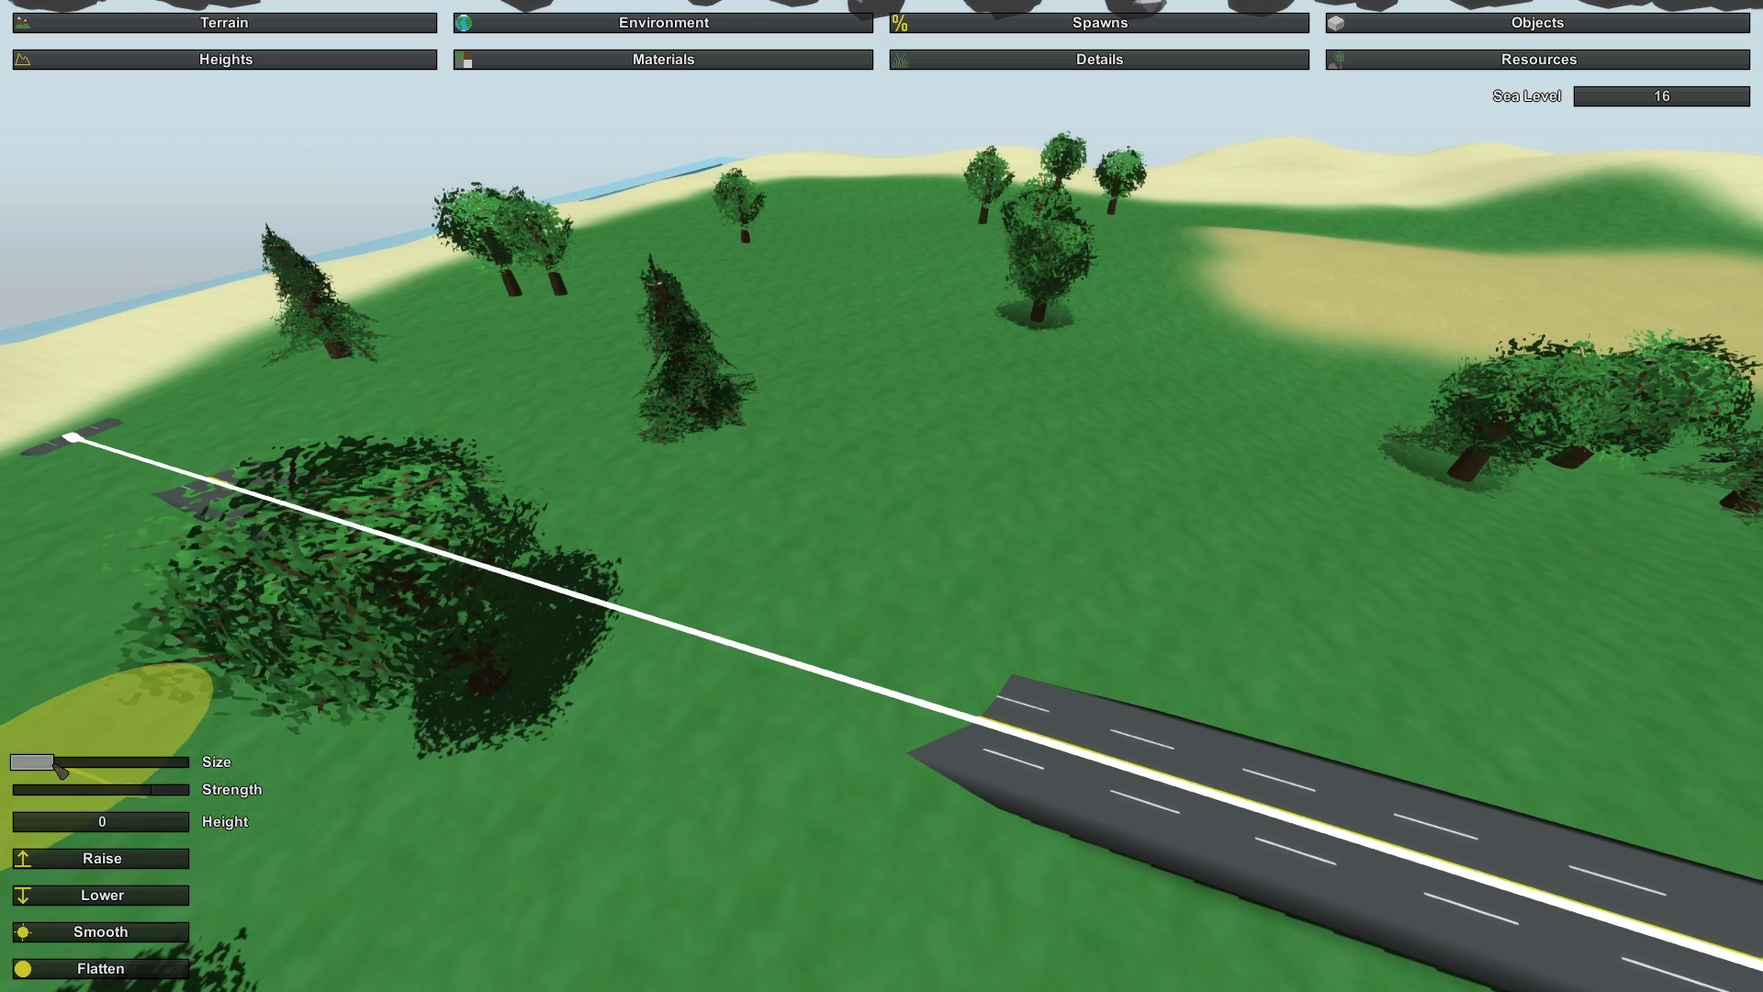
right_click_drag(138, 771, 842, 724)
key("a")
mouse_move(948, 495)
left_mouse_down()
mouse_move(826, 547)
mouse_move(327, 505)
left_mouse_up()
key("w")
mouse_move(327, 505)
right_mouse_down()
mouse_move(138, 477)
mouse_move(128, 524)
right_mouse_up()
mouse_move(924, 410)
left_mouse_down()
mouse_move(720, 209)
mouse_move(715, 288)
left_mouse_up()
mouse_move(714, 288)
right_mouse_down()
mouse_move(780, 289)
mouse_move(827, 386)
mouse_move(1029, 229)
mouse_move(1083, 239)
mouse_move(992, 257)
right_mouse_up()
key("s")
key("w")
Examine how the highway sits on the terrain, from ground level and from above
mouse_move(881, 496)
right_mouse_down()
mouse_move(643, 404)
mouse_move(569, 422)
right_mouse_up()
key("w")
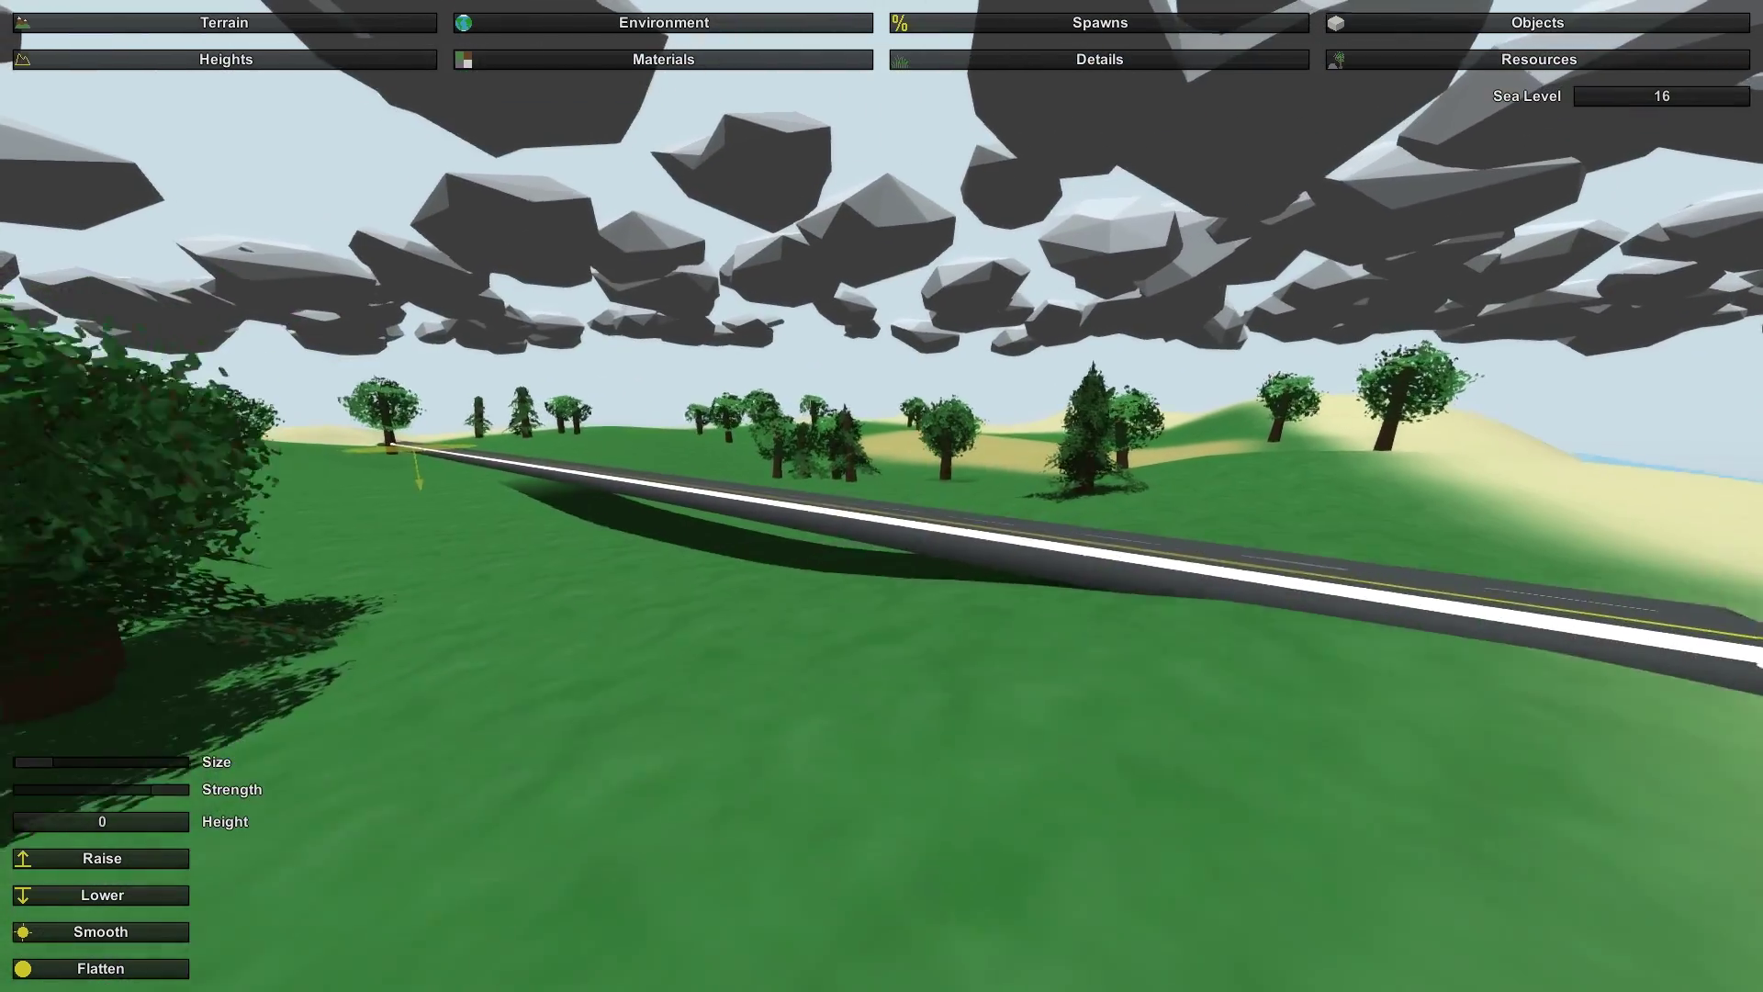
right_click_drag(1097, 642, 1285, 863)
key("s")
right_click_drag(882, 496, 836, 551)
key("w")
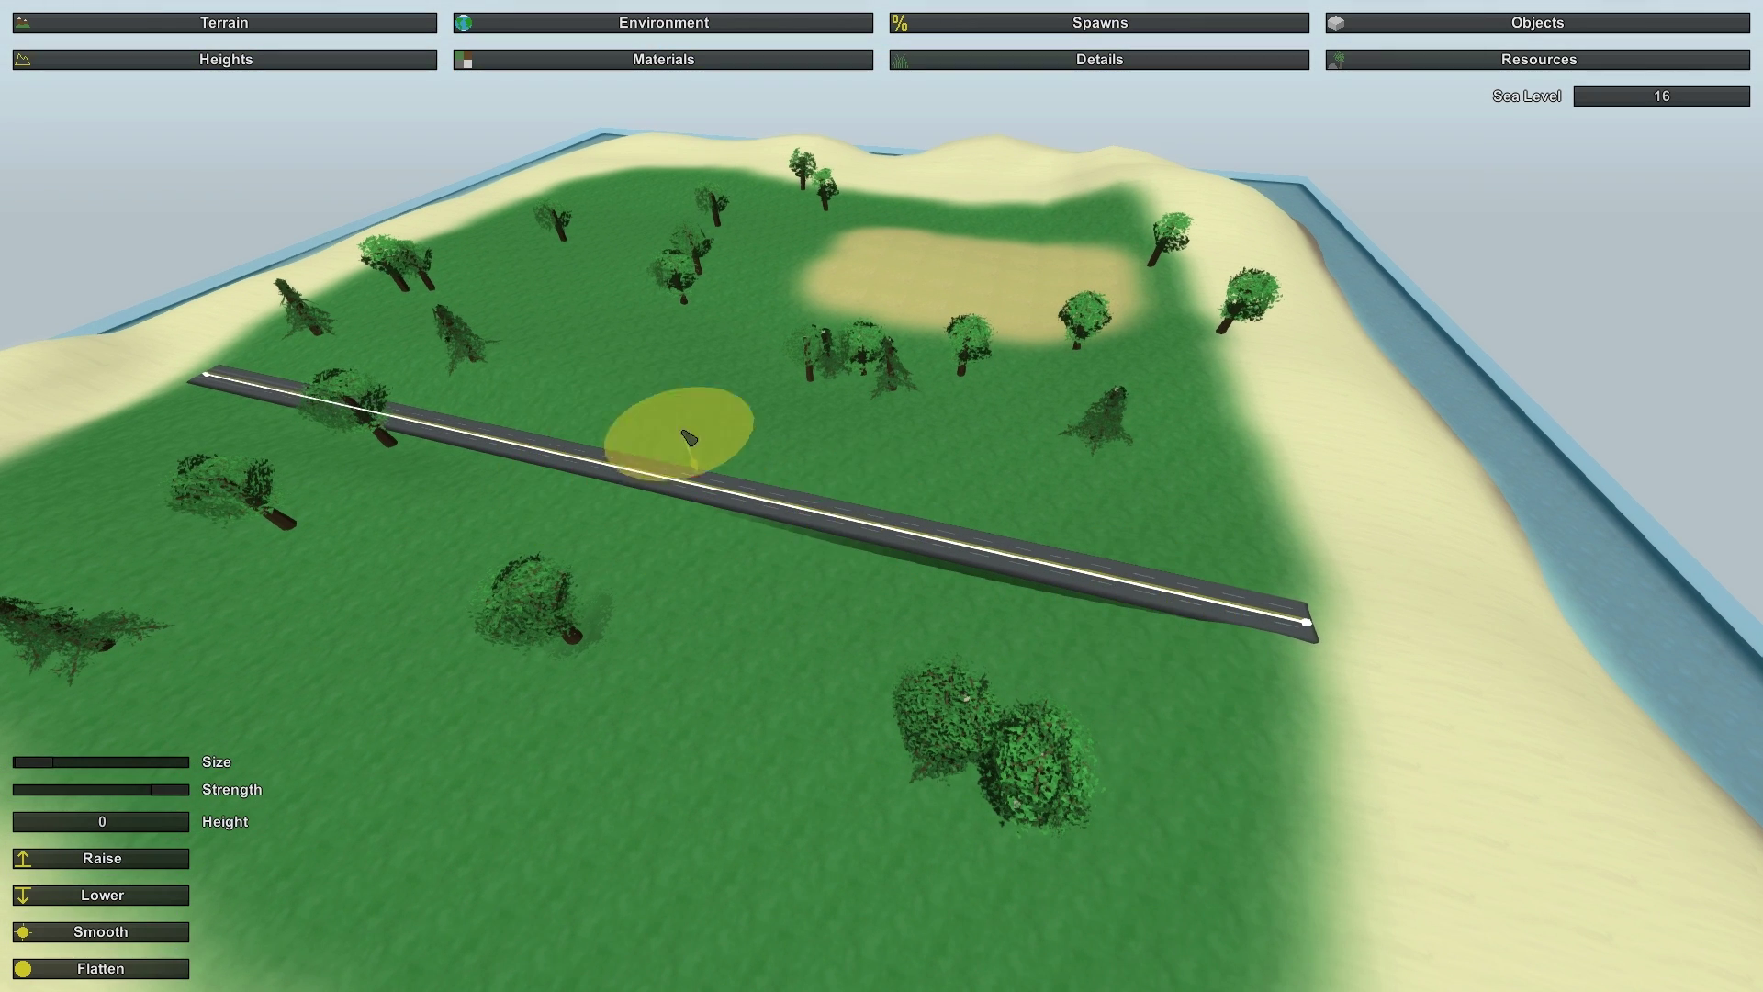
key("s")
right_click_drag(1186, 411, 886, 503)
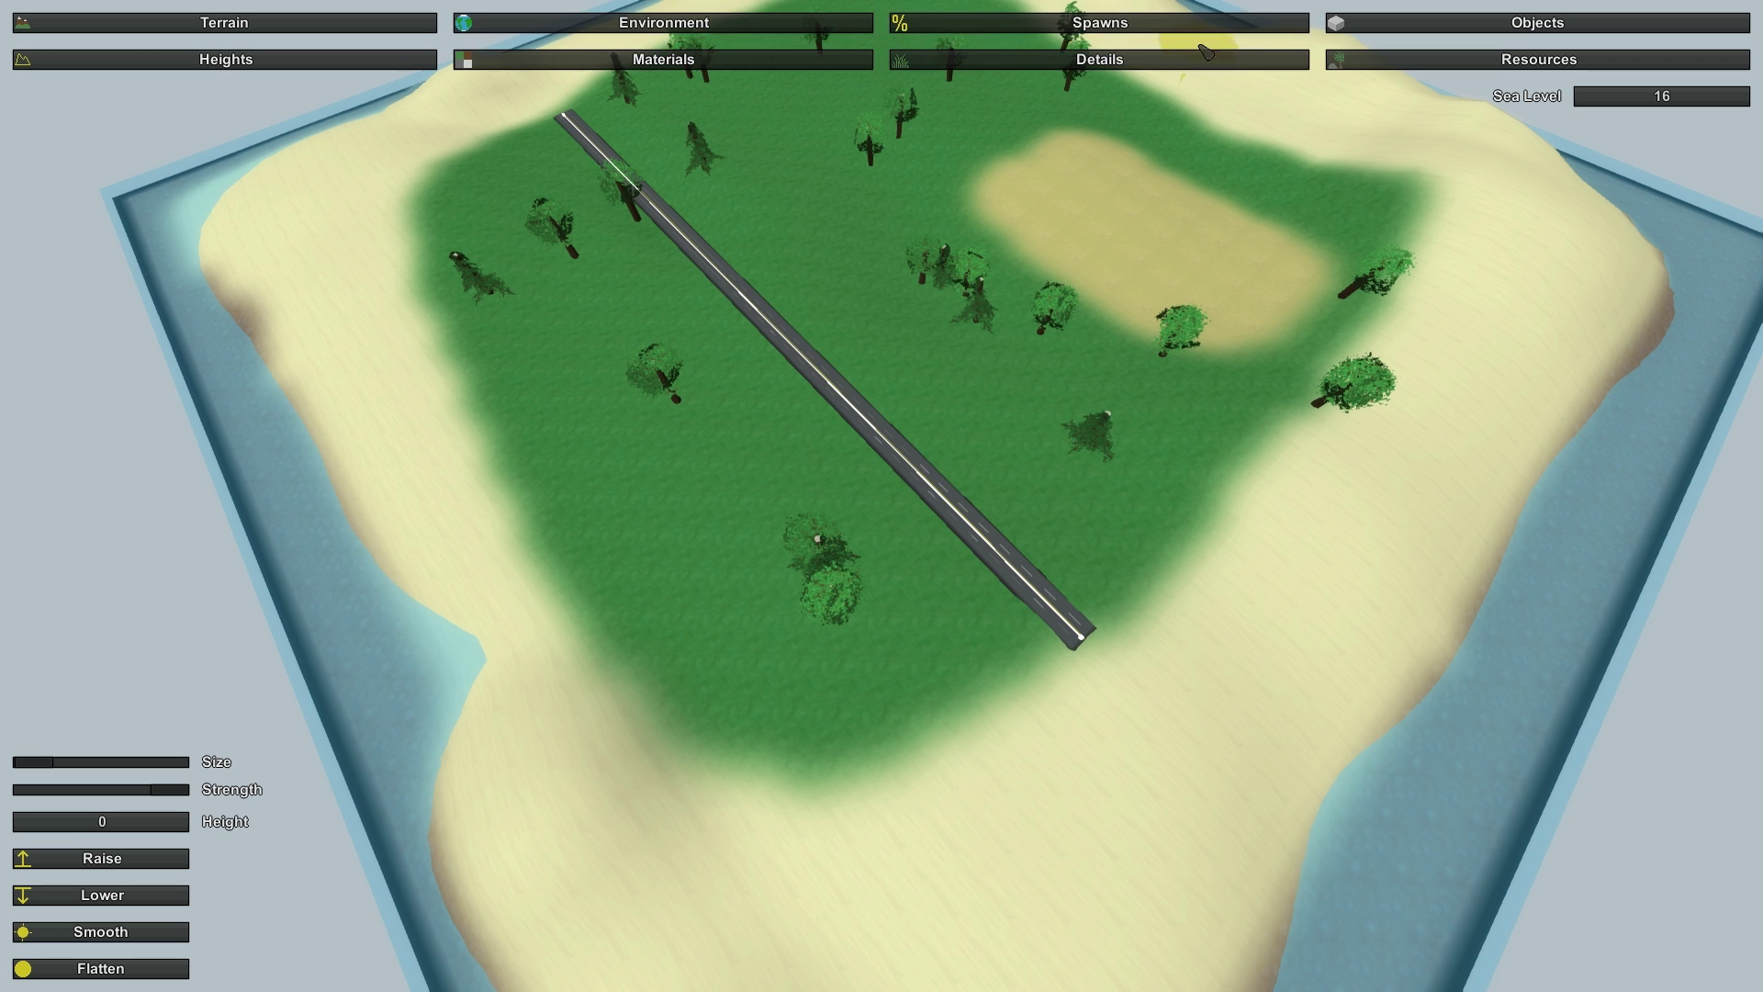
Lay out a Highway_1 road with several nodes around the beach side of the wheat field and bake the roads
left_click(805, 22)
left_click(790, 59)
left_click(1704, 369)
right_click_drag(1260, 295, 1148, 156)
key("w")
right_click_drag(1059, 595, 868, 386)
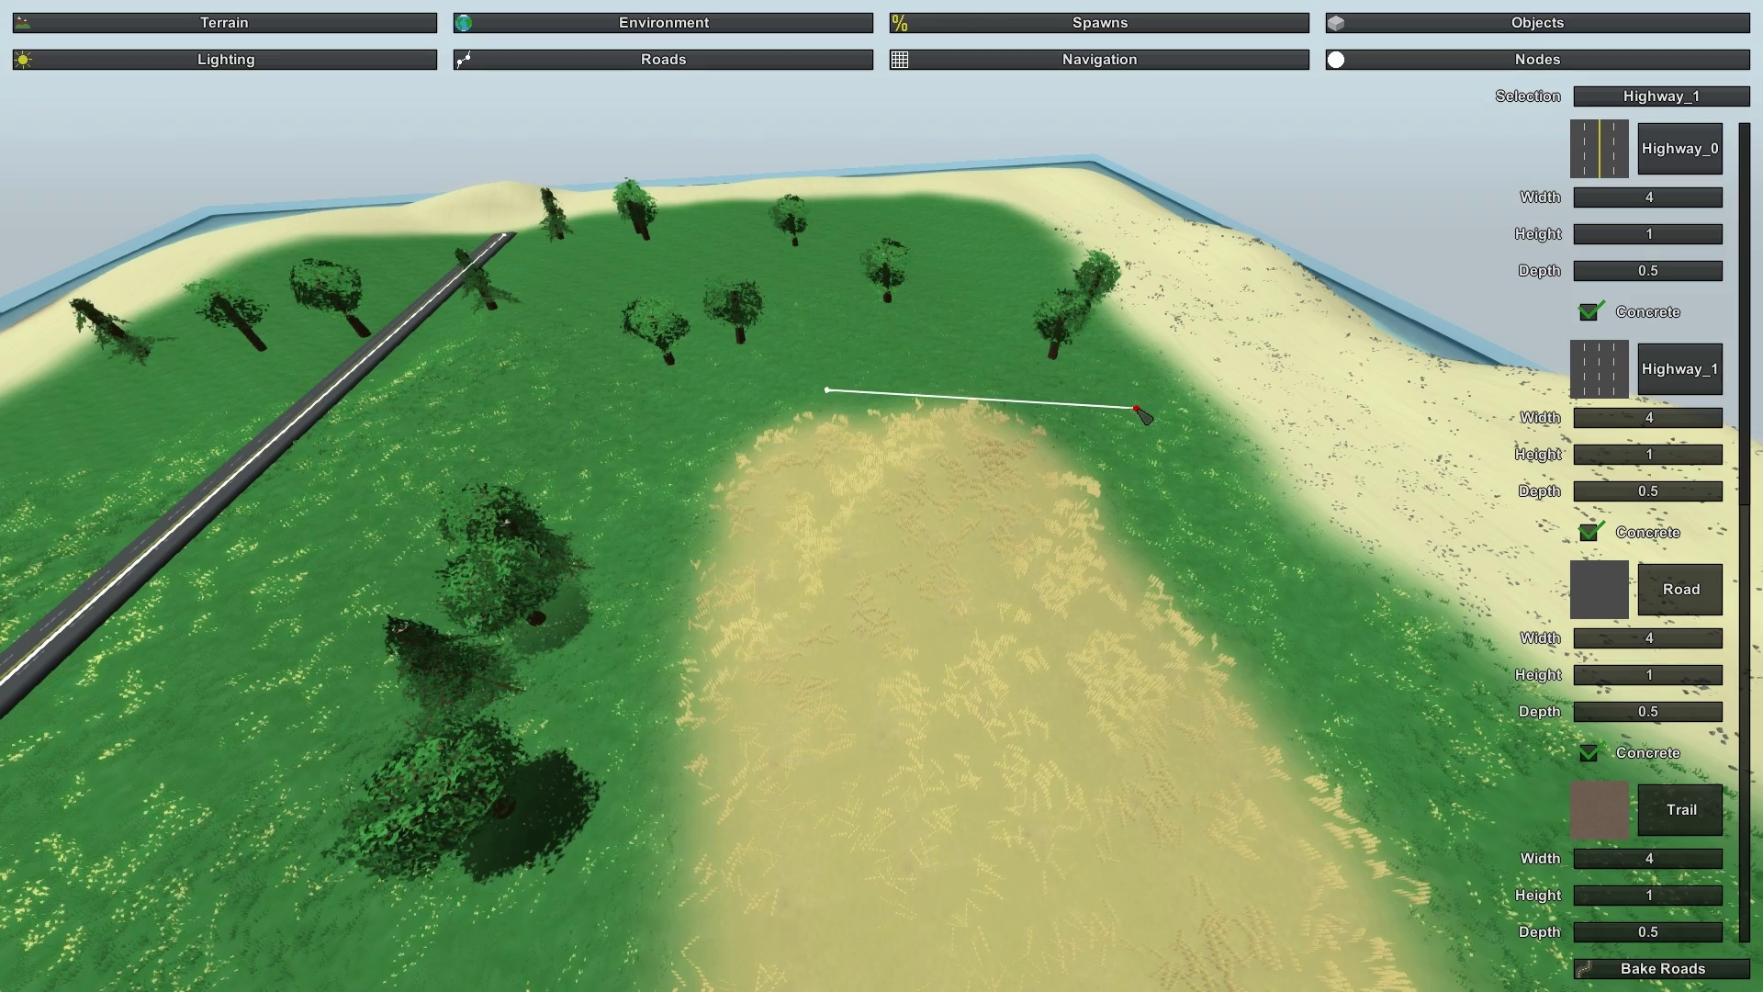
key("s")
right_click_drag(1362, 596, 1395, 808)
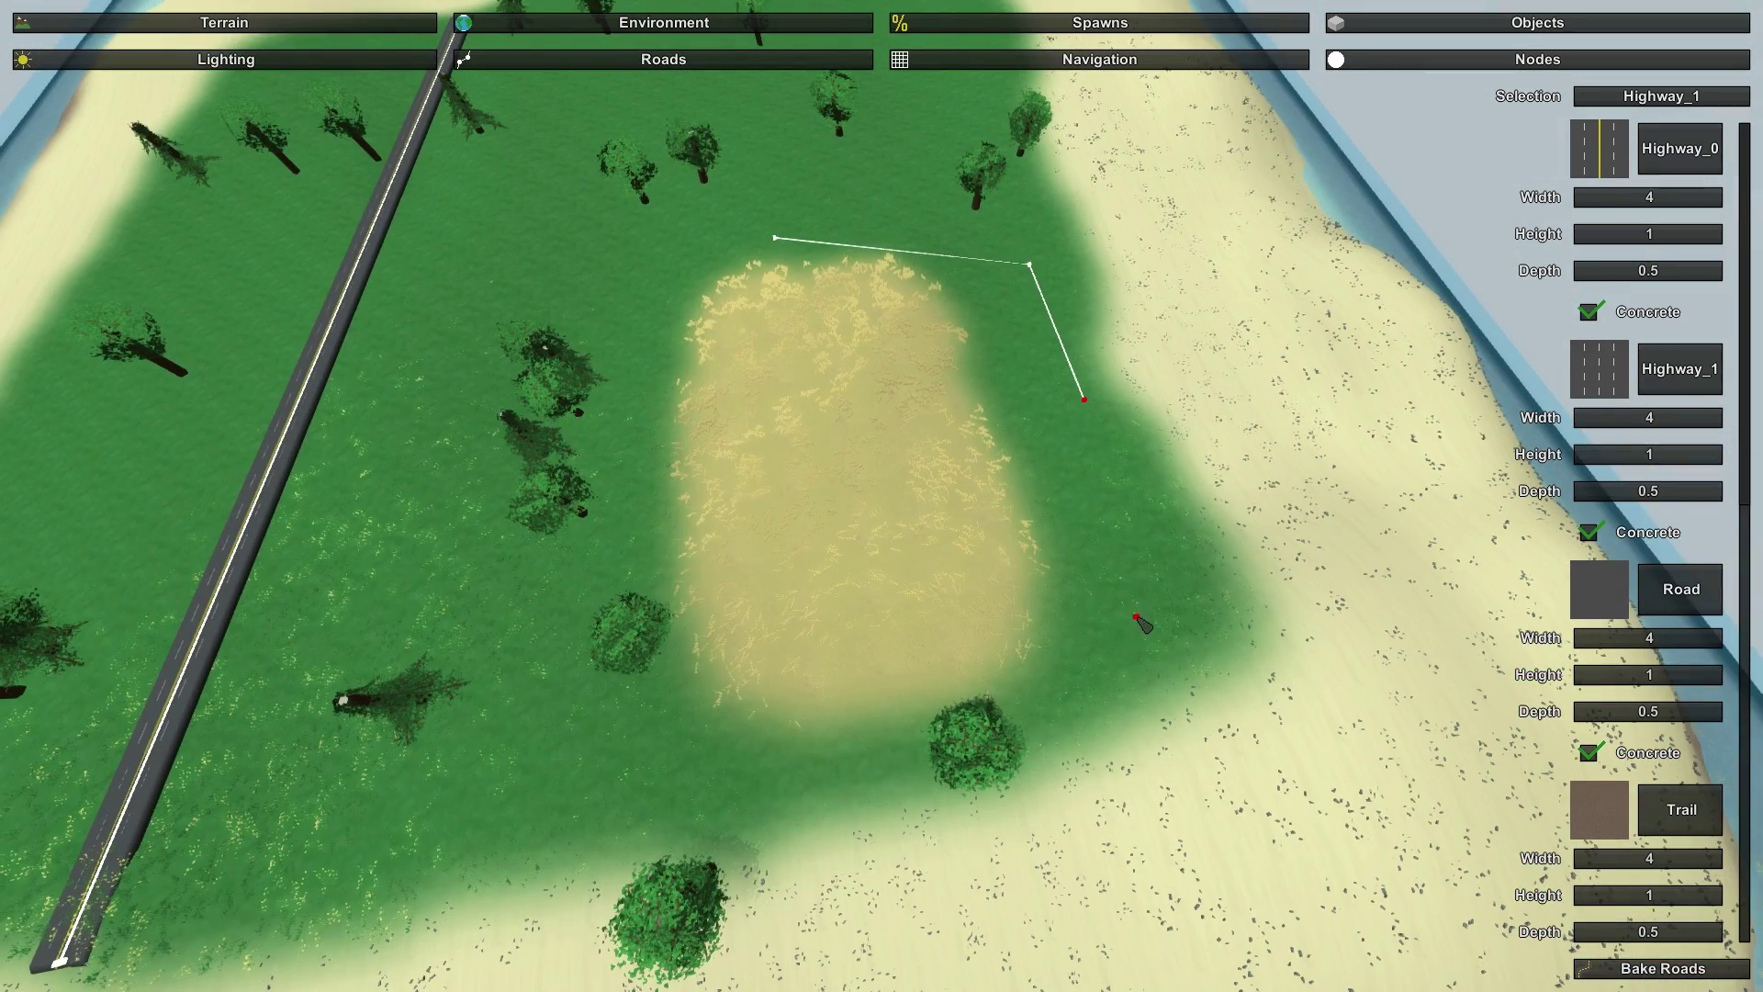
left_click(1662, 973)
Lay out a curved Highway_1 road with several nodes along the grass edge beside the beach corner and bake the roads
key("w")
right_click_drag(1303, 913, 1469, 955)
mouse_move(856, 495)
right_mouse_down()
mouse_move(856, 461)
mouse_move(897, 417)
mouse_move(1010, 417)
right_mouse_up()
key("s")
key("a")
scroll(987, 412, "down", 5)
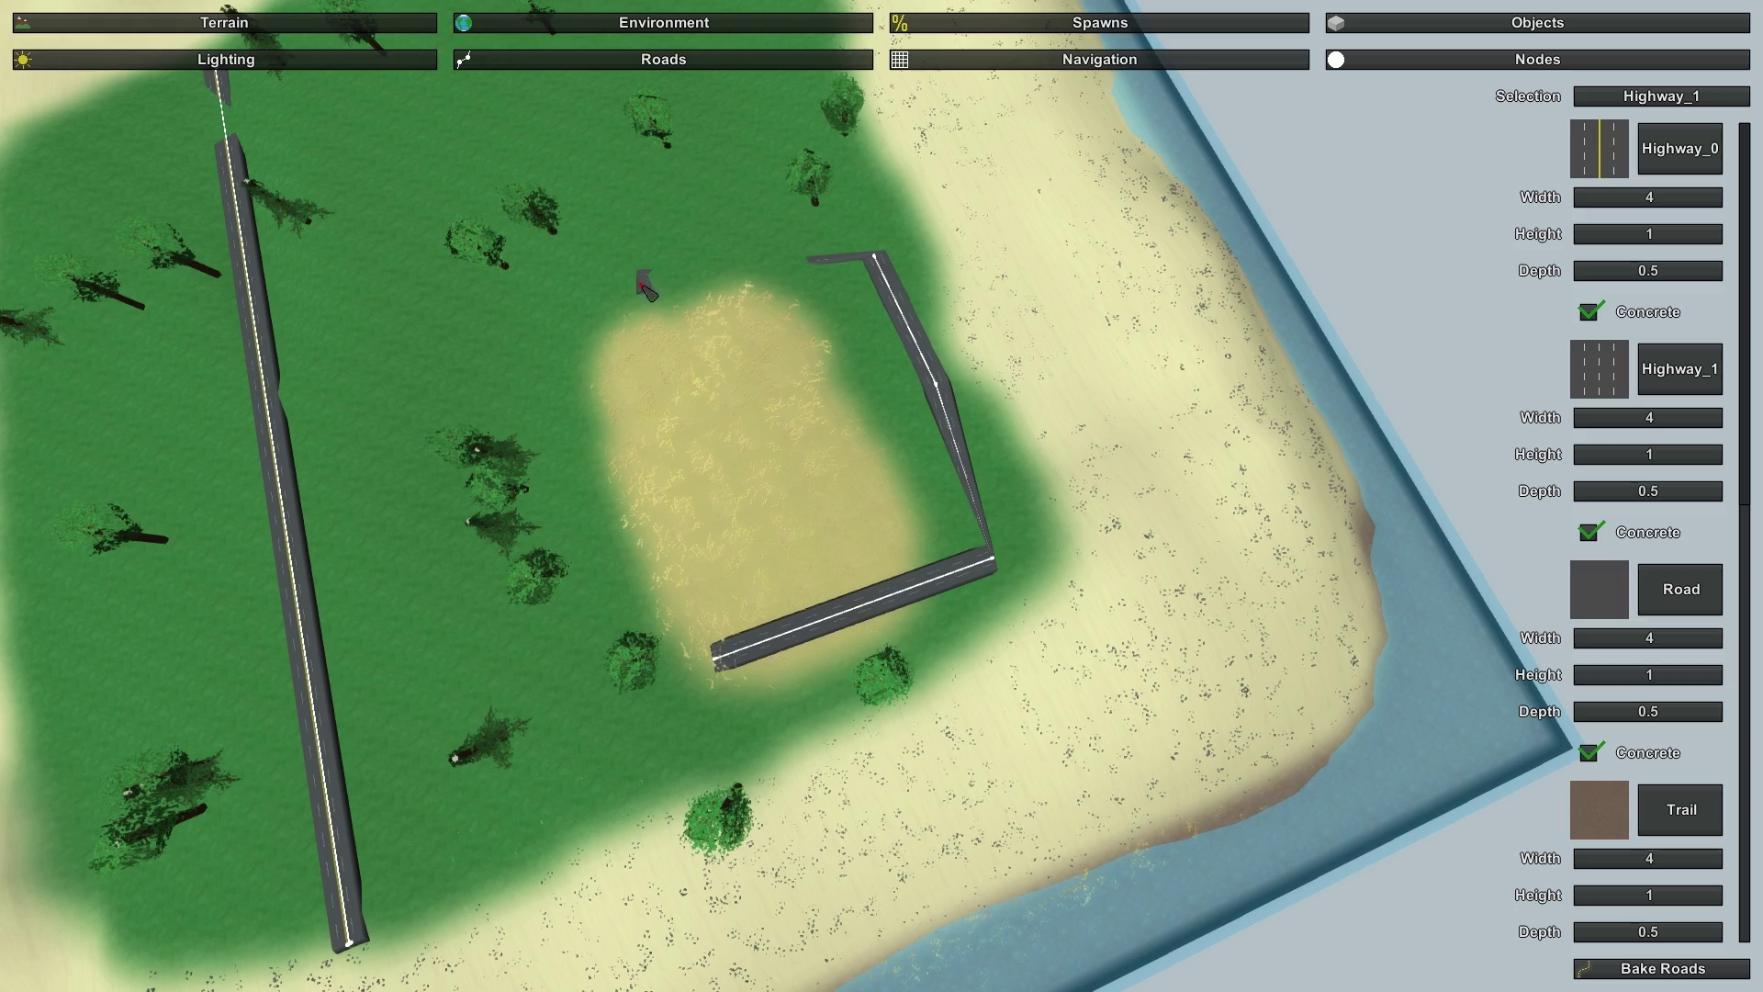
right_click_drag(942, 275, 930, 535)
key("w")
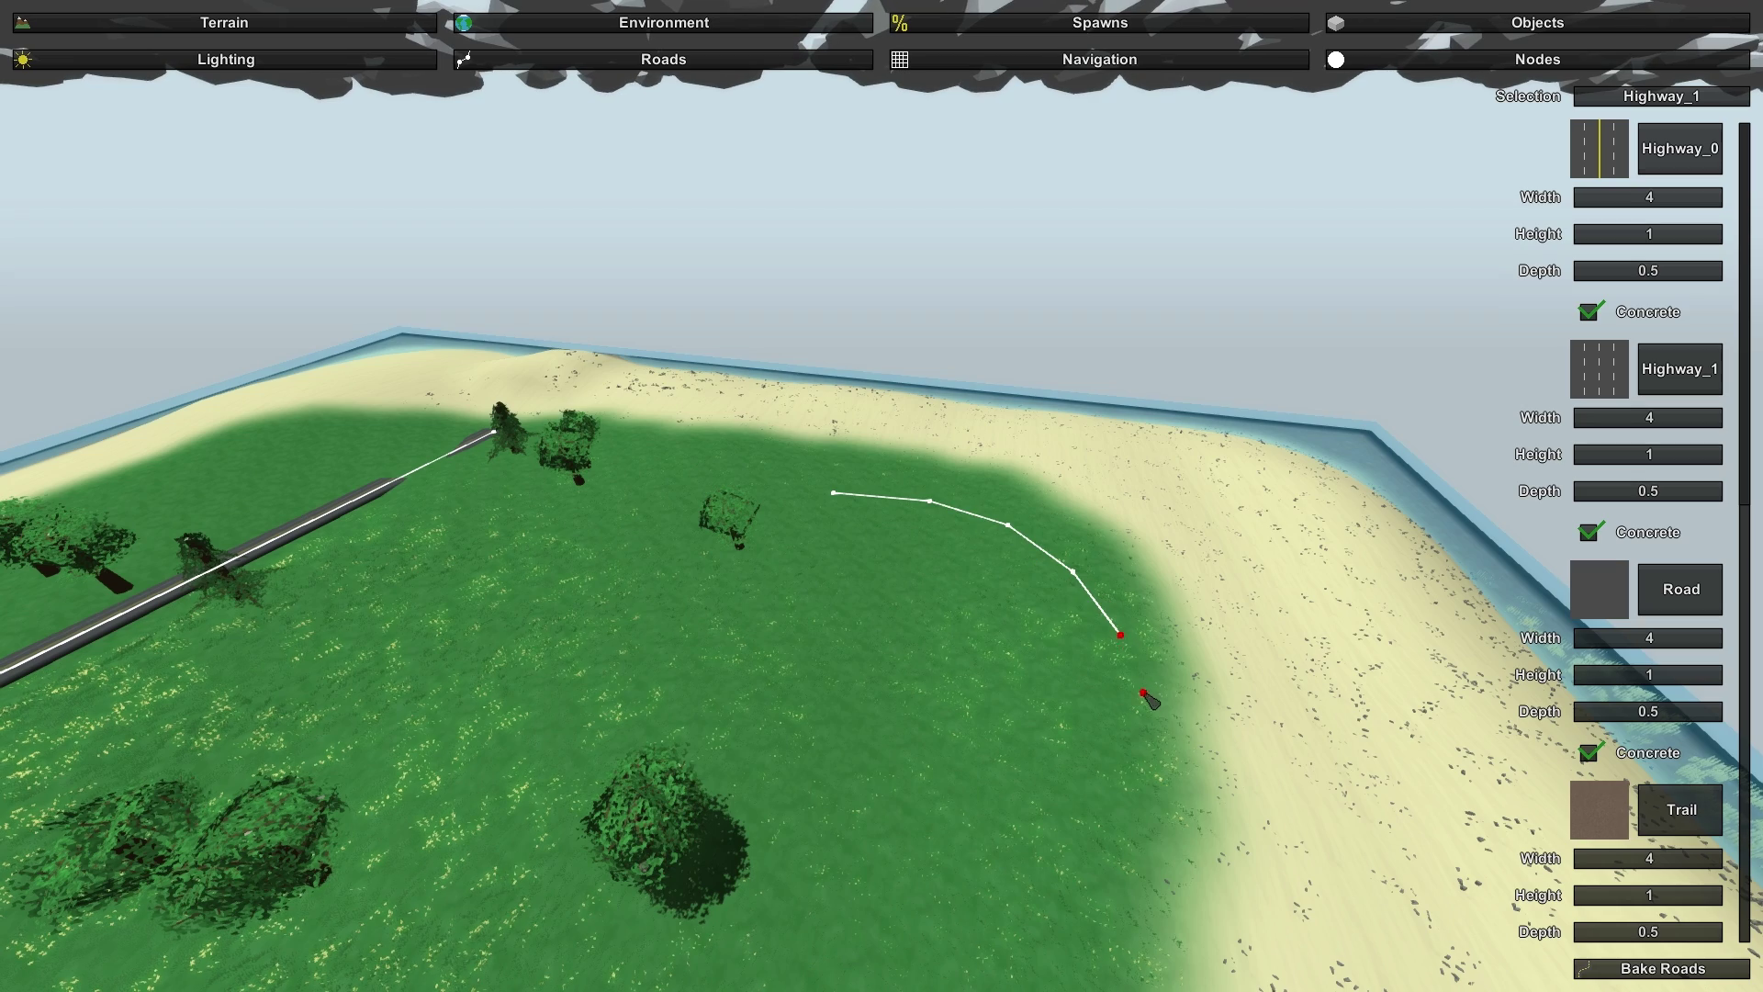
left_click(1145, 838)
right_click_drag(1656, 981, 1762, 988)
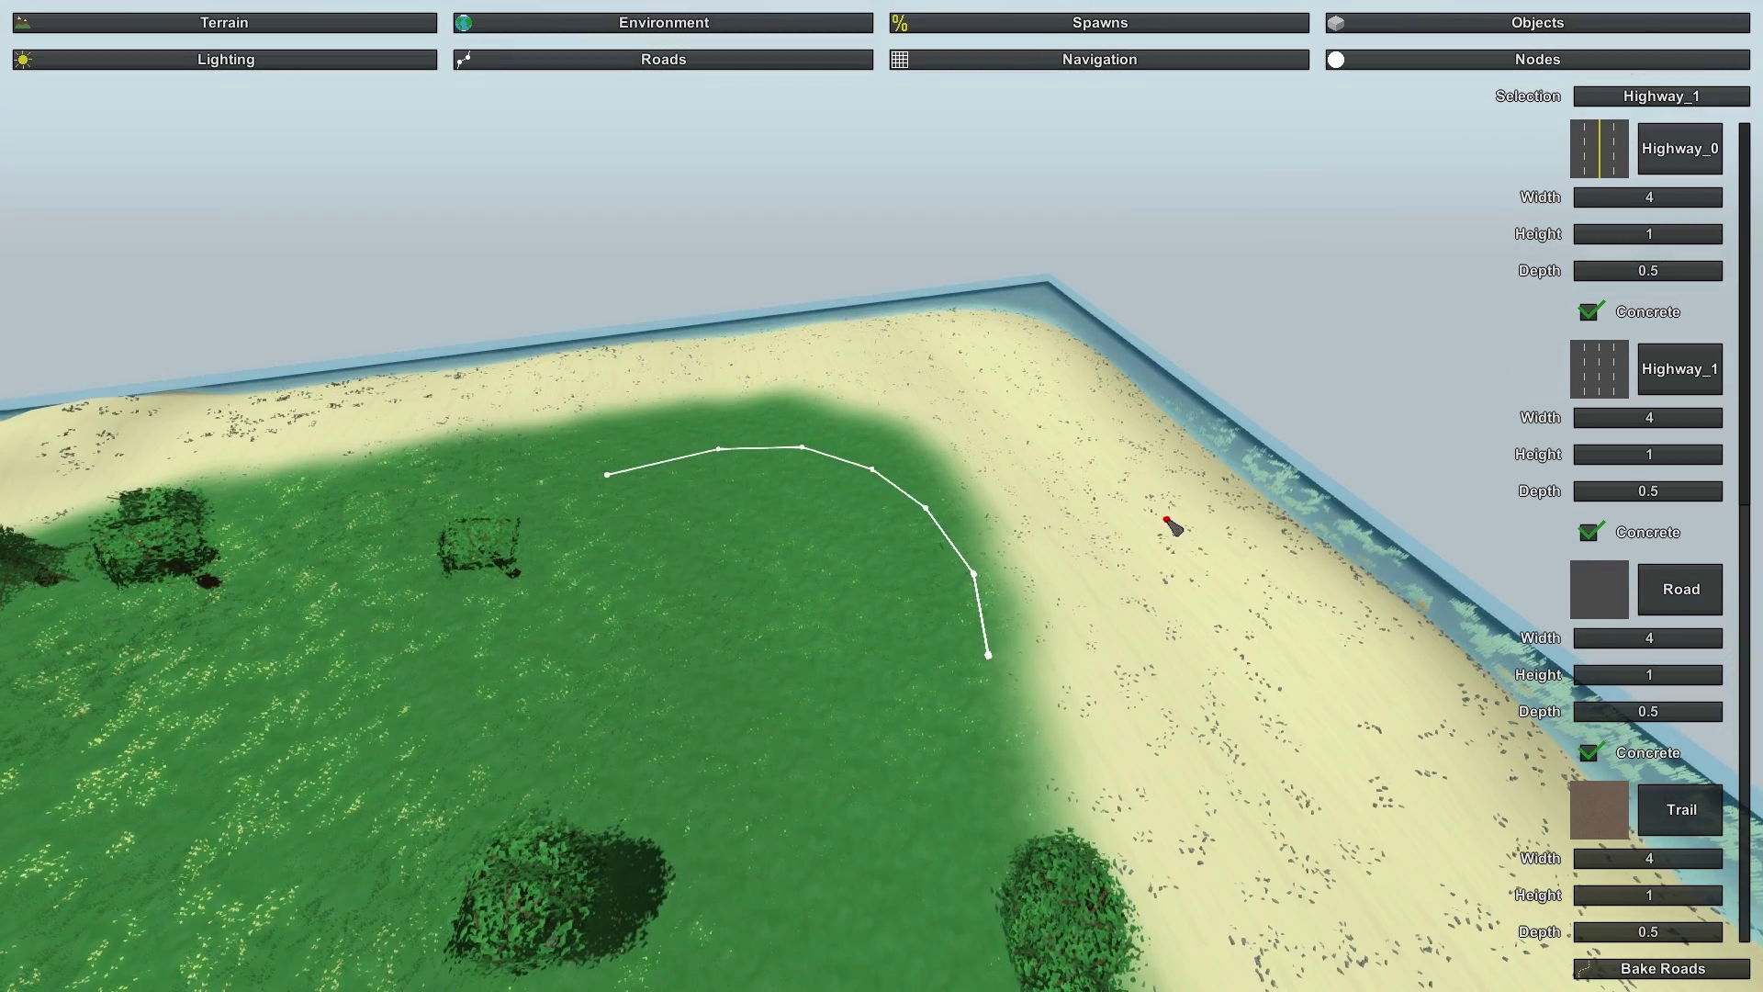
left_click(1649, 966)
Lay out a short straight two-node Highway_1 road on the grass inside the curved road and bake the roads
key("w")
right_click_drag(1515, 876, 1478, 918)
key("w")
right_click_drag(882, 496, 1285, 881)
key("s")
right_click_drag(1251, 152, 883, 498)
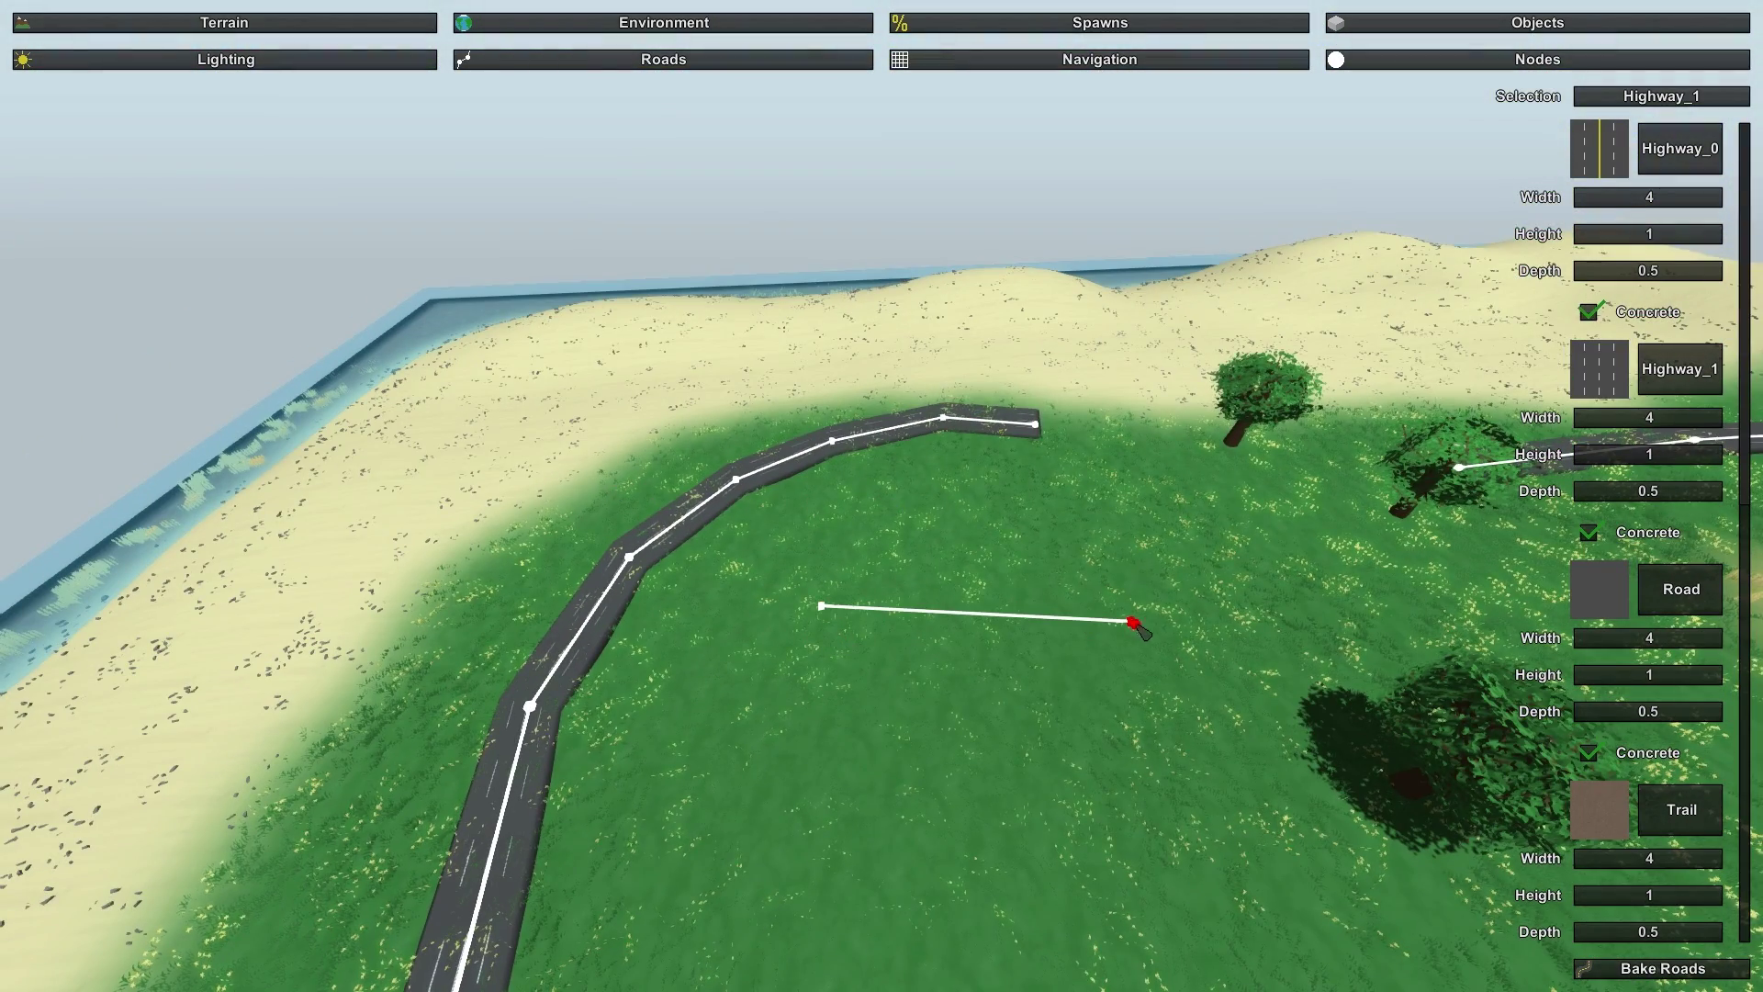
left_click(1669, 964)
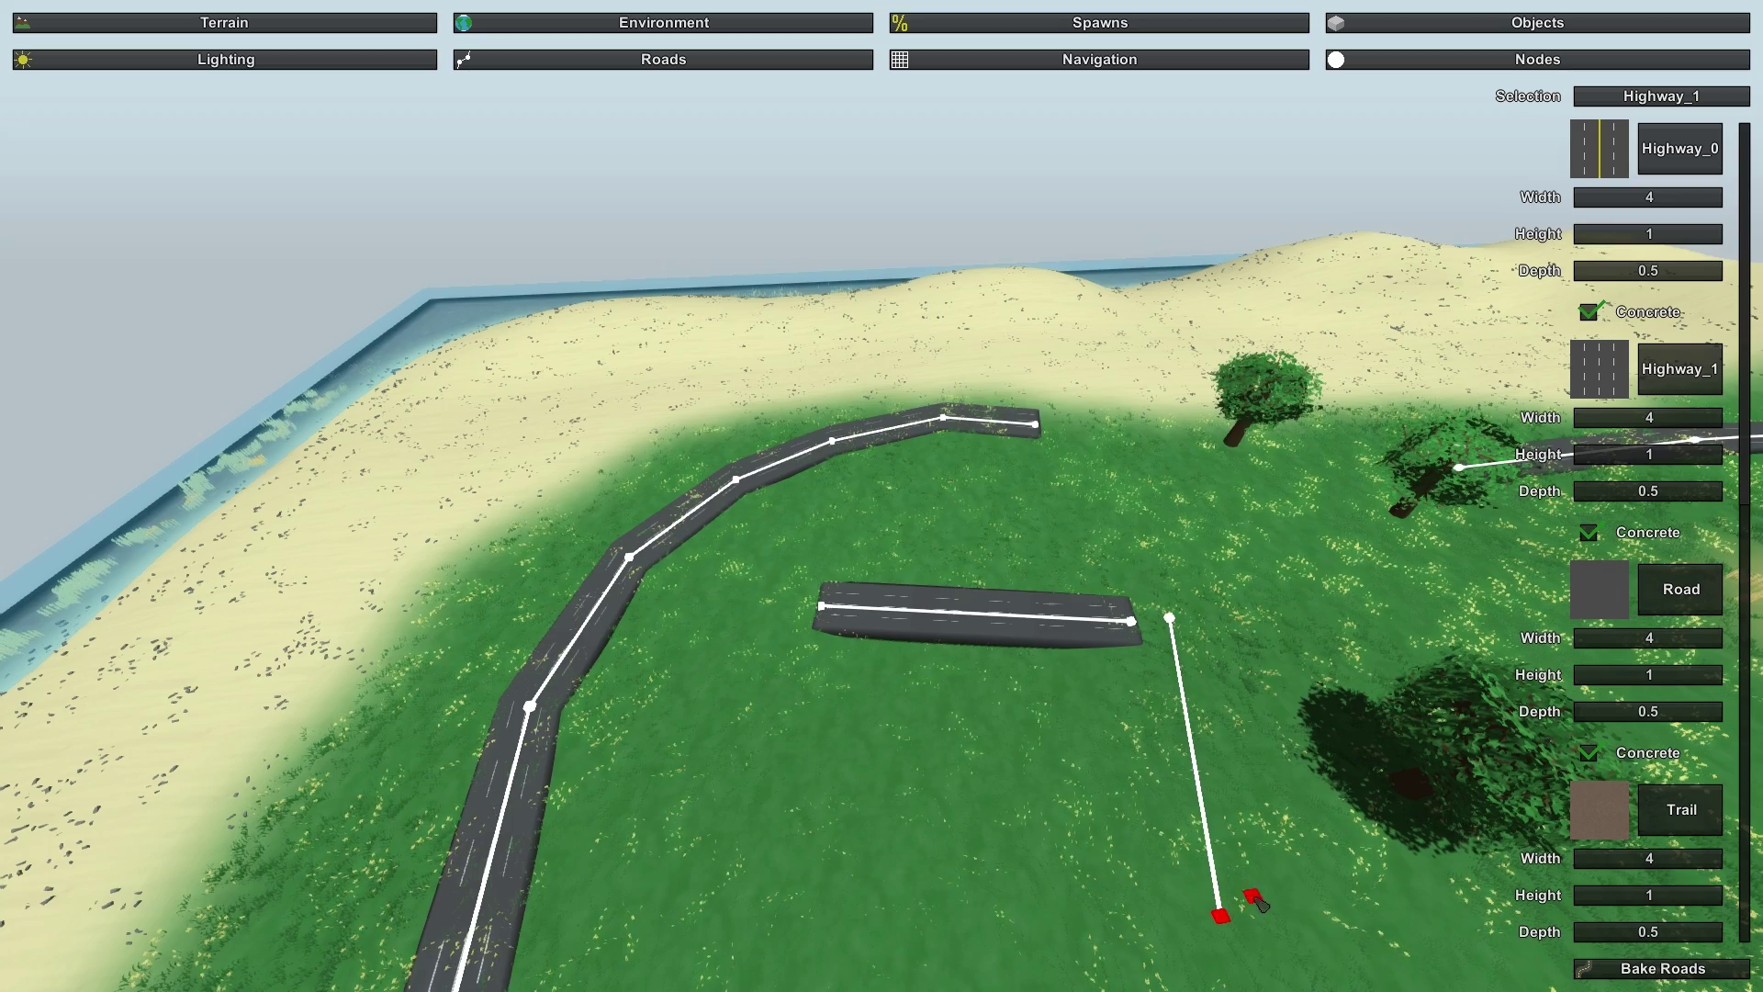
Lay out a second short Highway_1 road angling away from the end of the short straight one and bake it
right_click_drag(1188, 819, 698, 964)
key("w")
left_click_drag(568, 490, 877, 445)
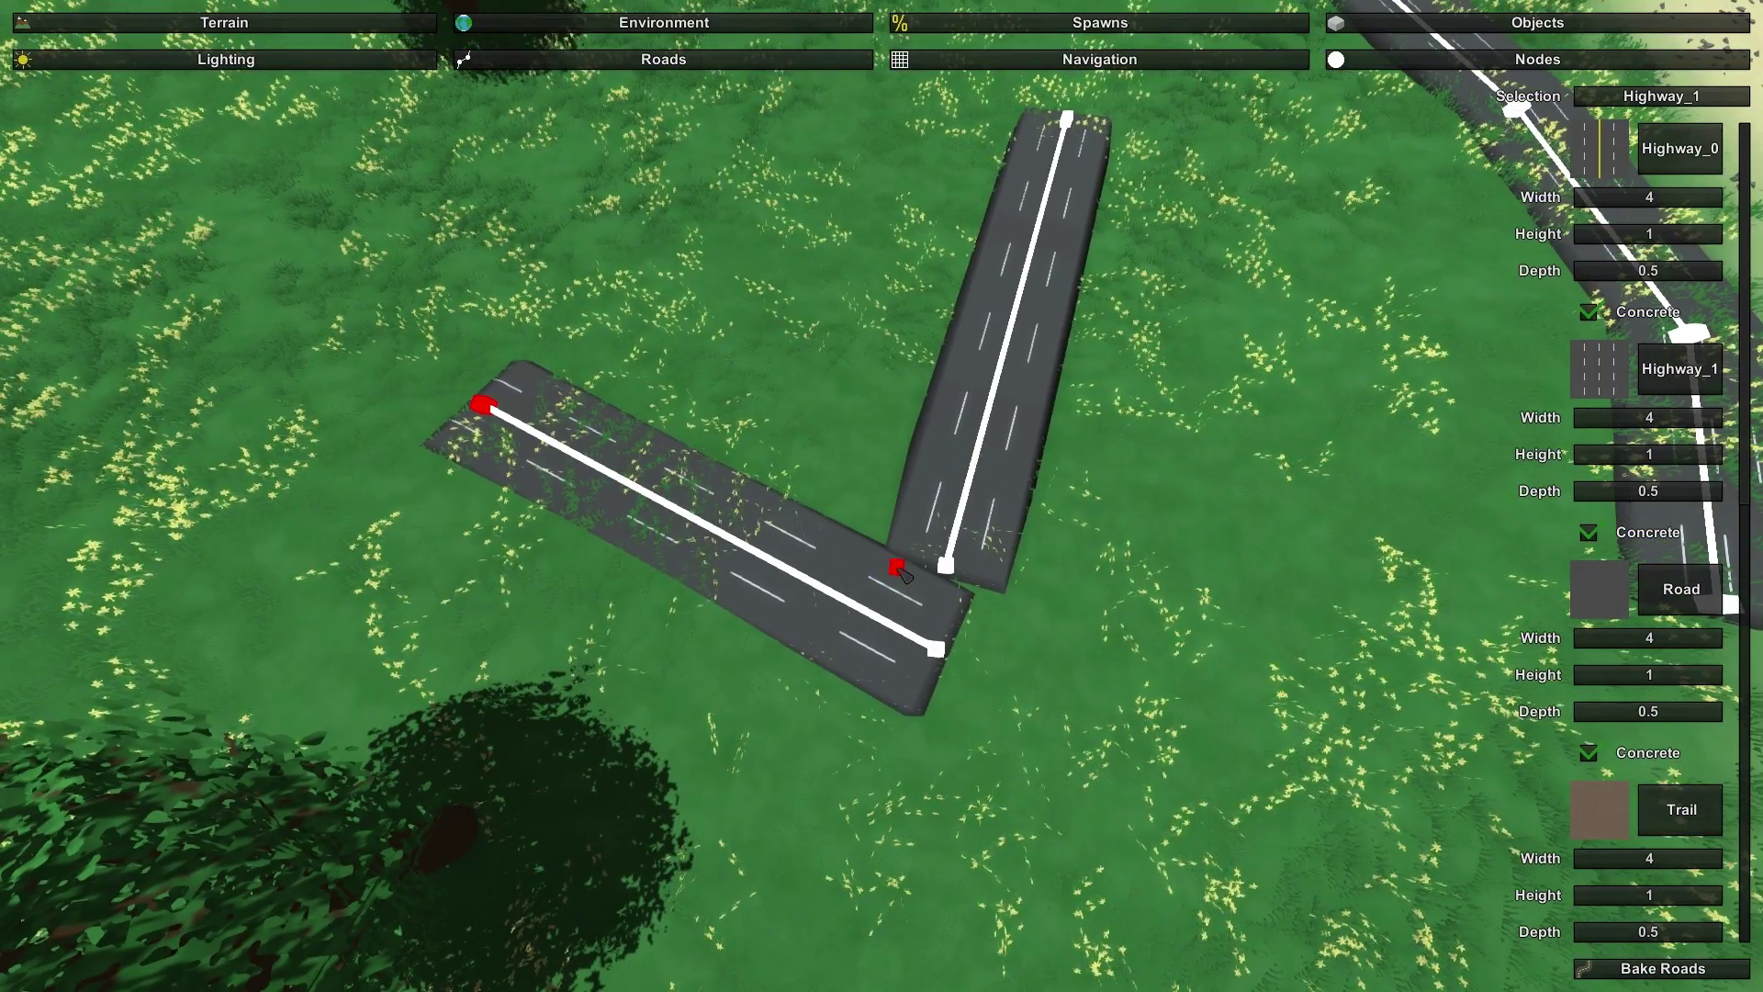
key("e")
key("s")
Browse the road types, choose Trail, and try adding a node beside the gap in the long highway
right_click_drag(918, 568, 735, 567)
right_click_drag(881, 496, 748, 312)
key("w")
scroll(1681, 622, "down", 4)
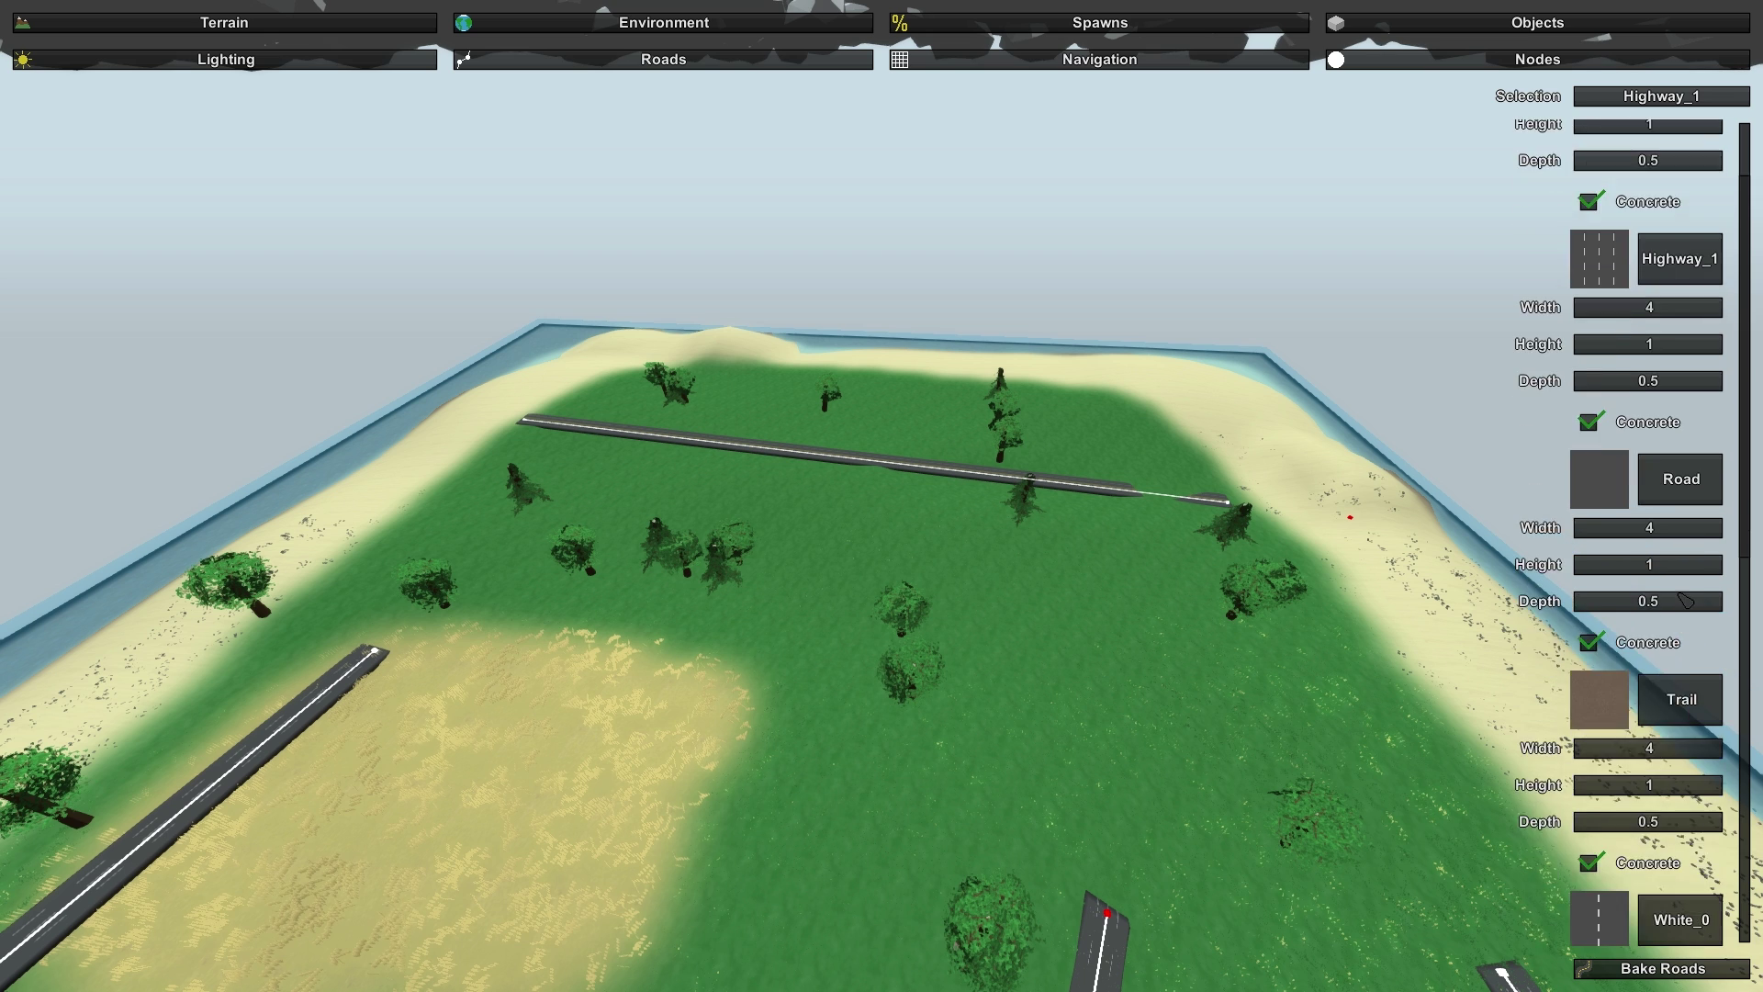
scroll(1685, 568, "down", 12)
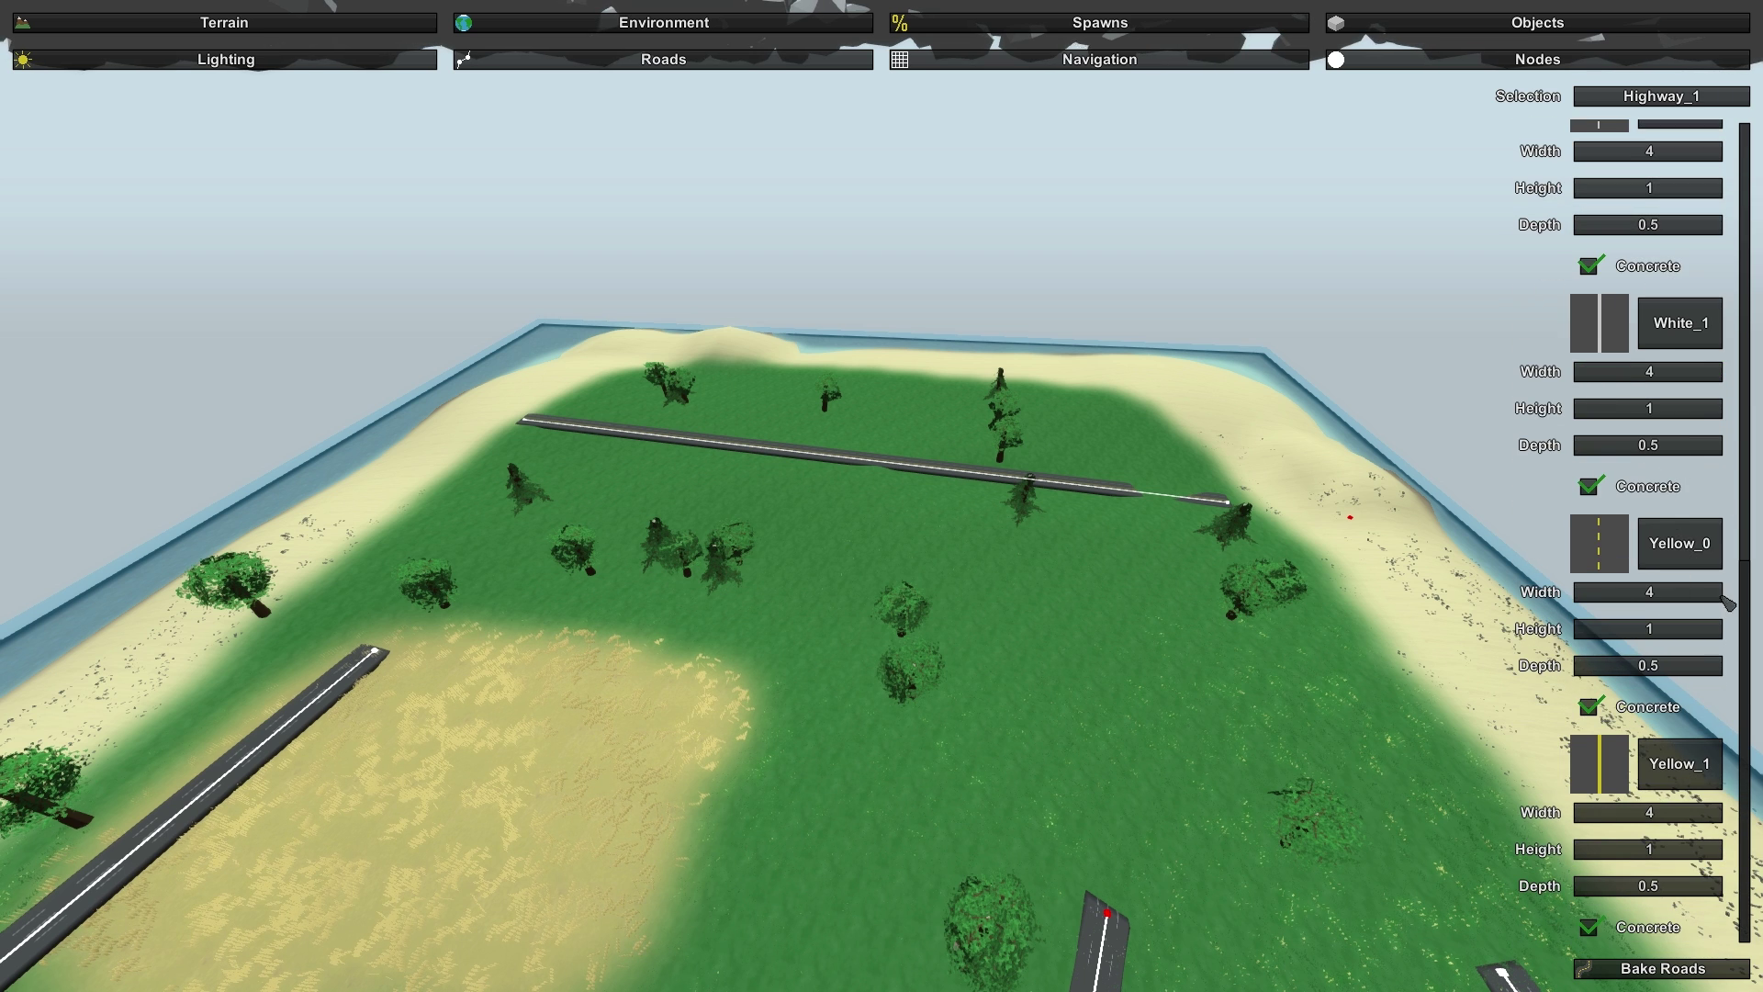
scroll(1709, 634, "up", 15)
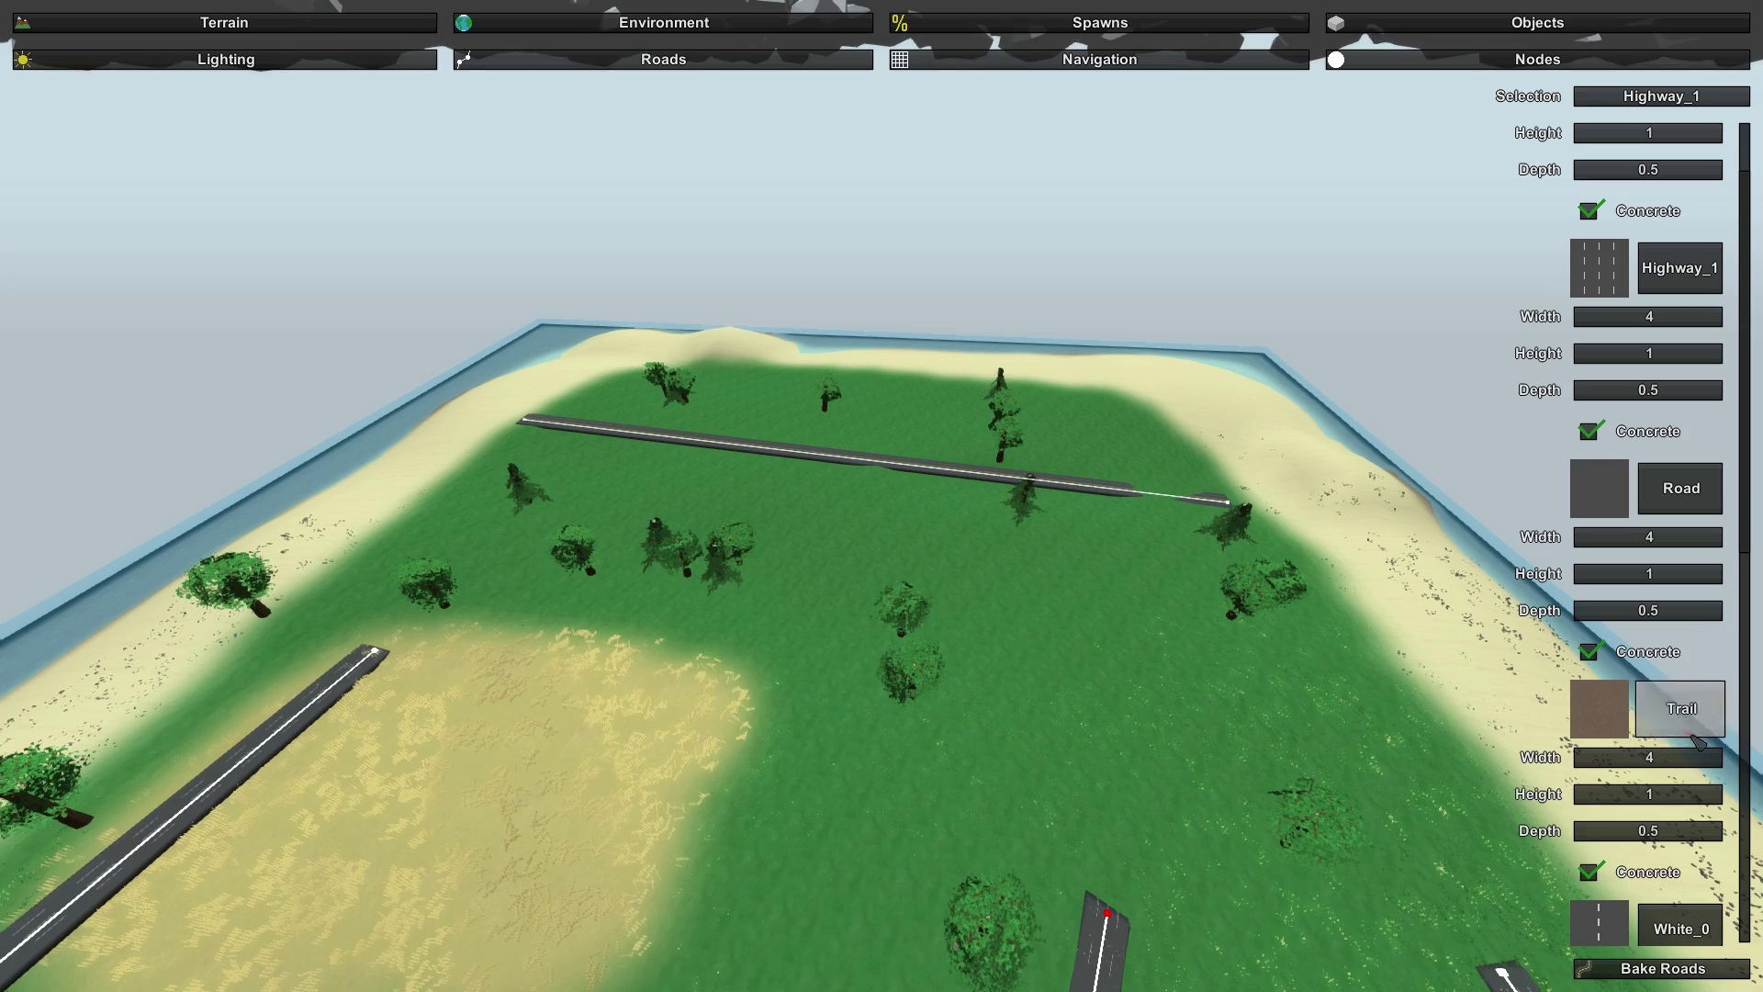
left_click(1689, 725)
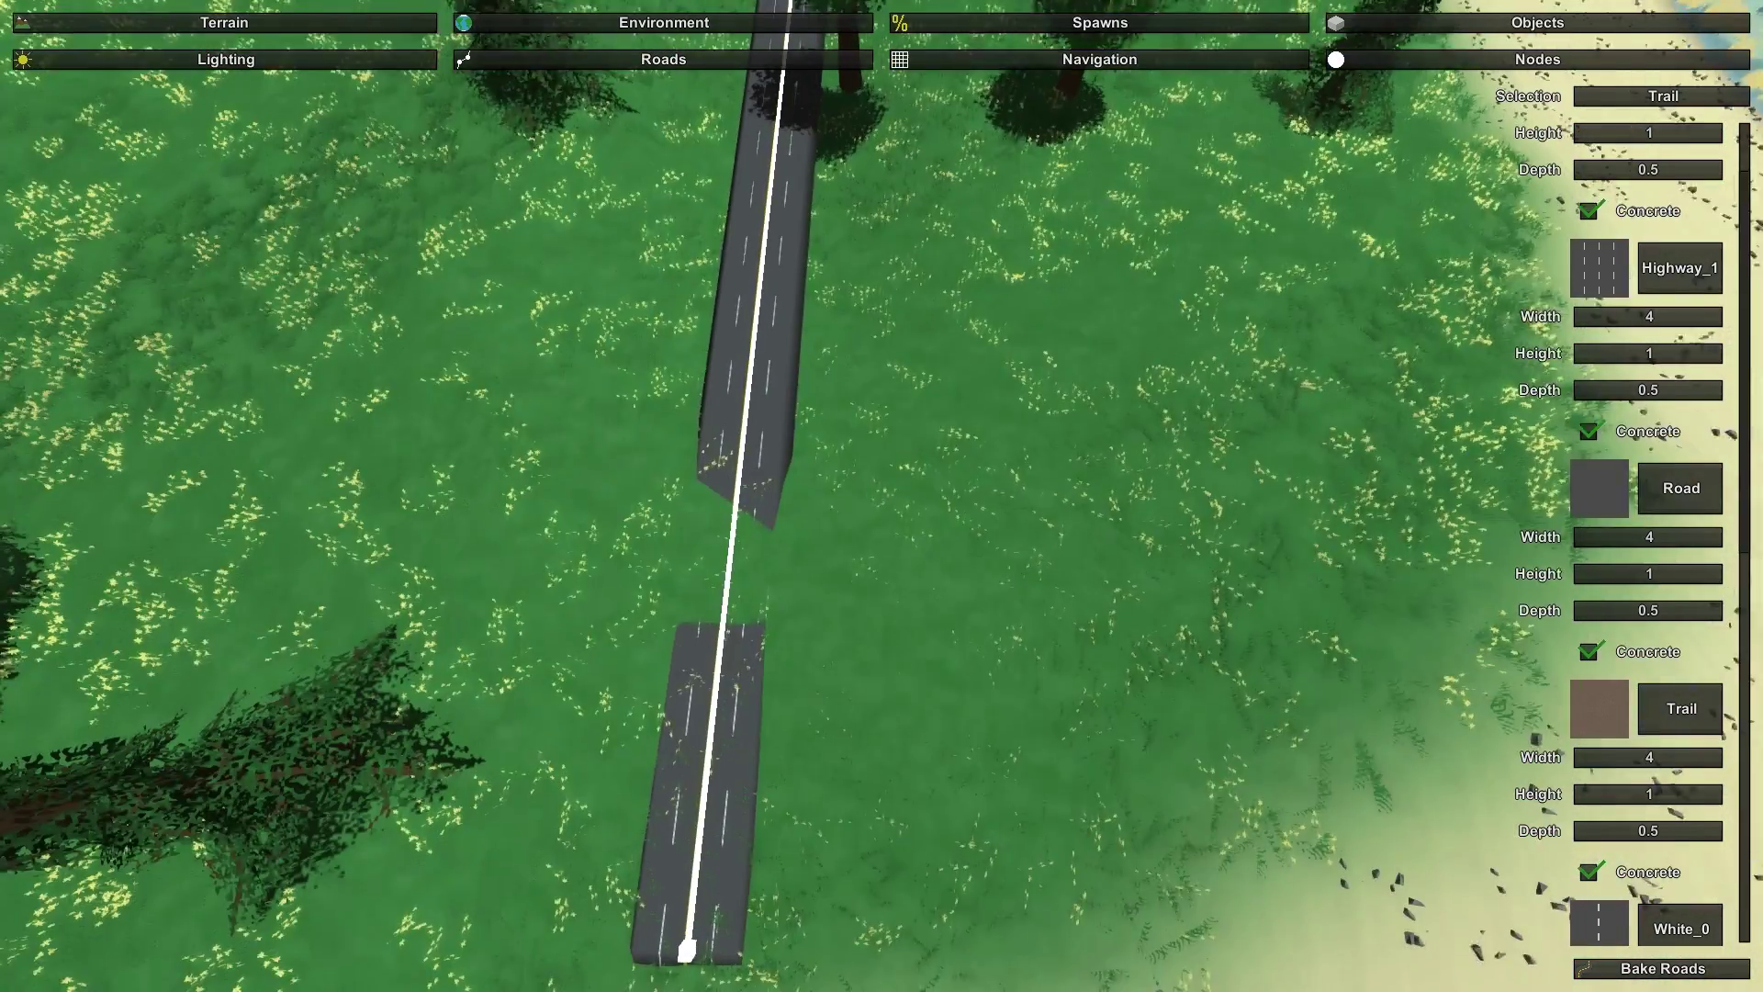
left_click(779, 586)
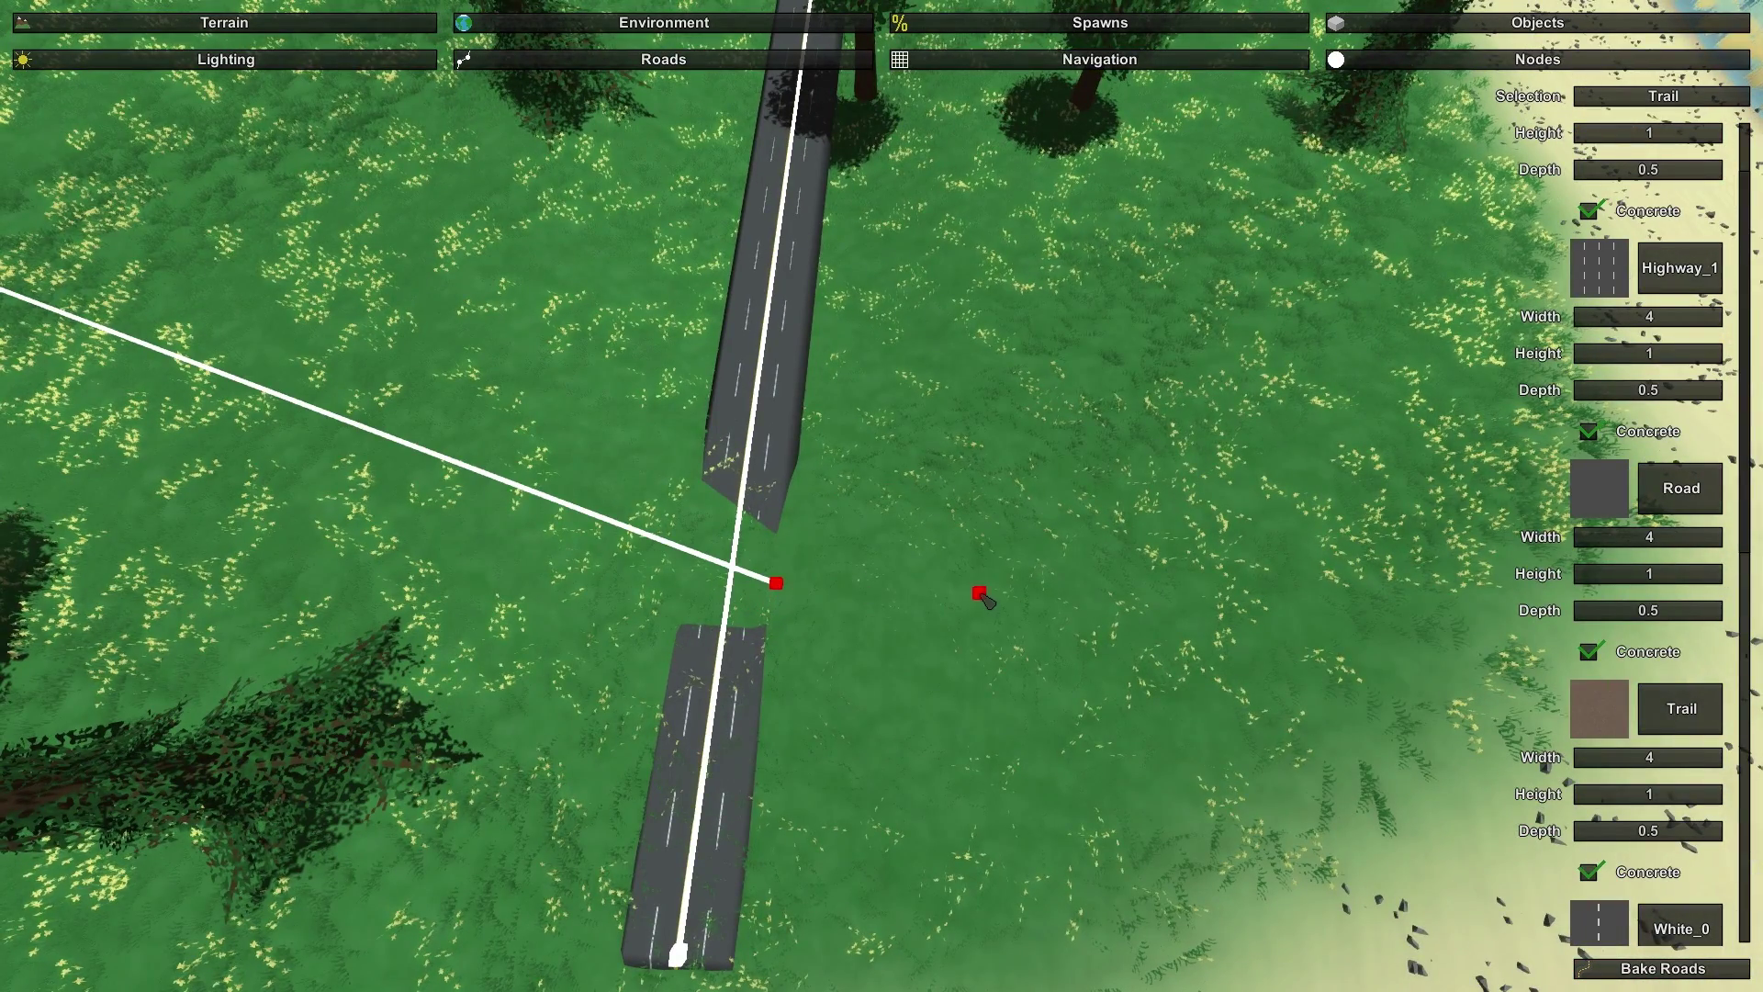
key("Delete")
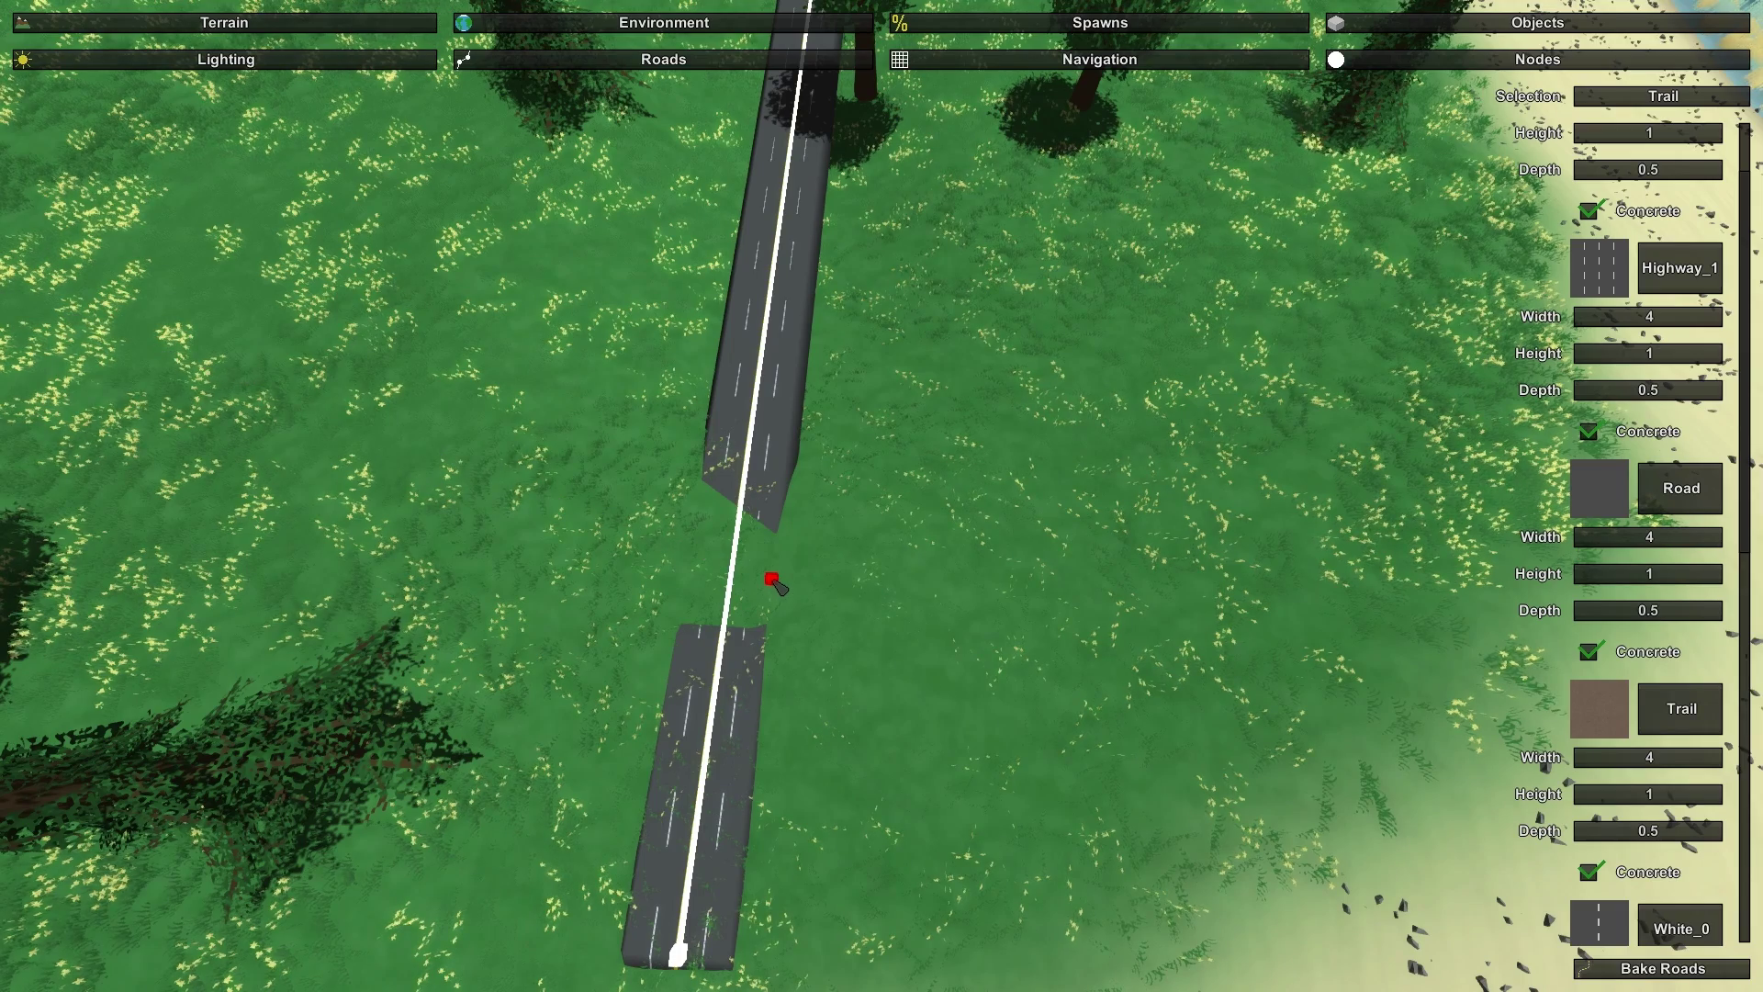
Delete the nodes of the long Highway_0 road crossing the grass and bake the roads
right_click_drag(951, 459, 877, 491)
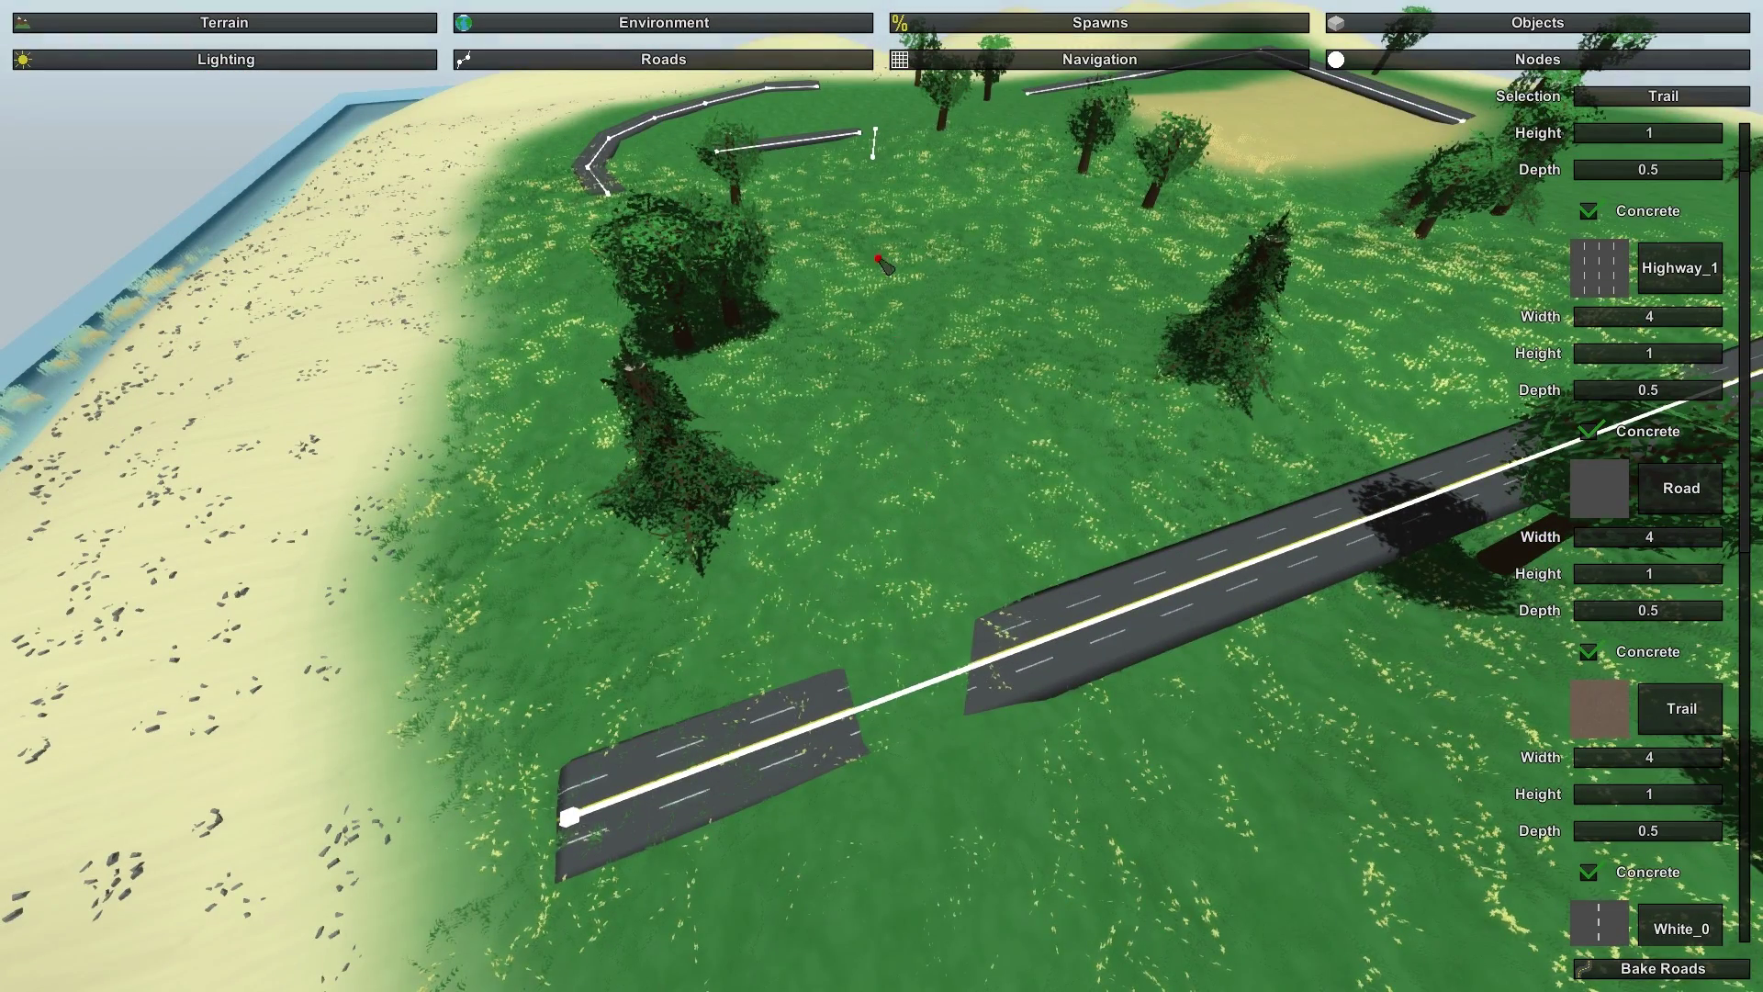
right_click_drag(1007, 703, 856, 493)
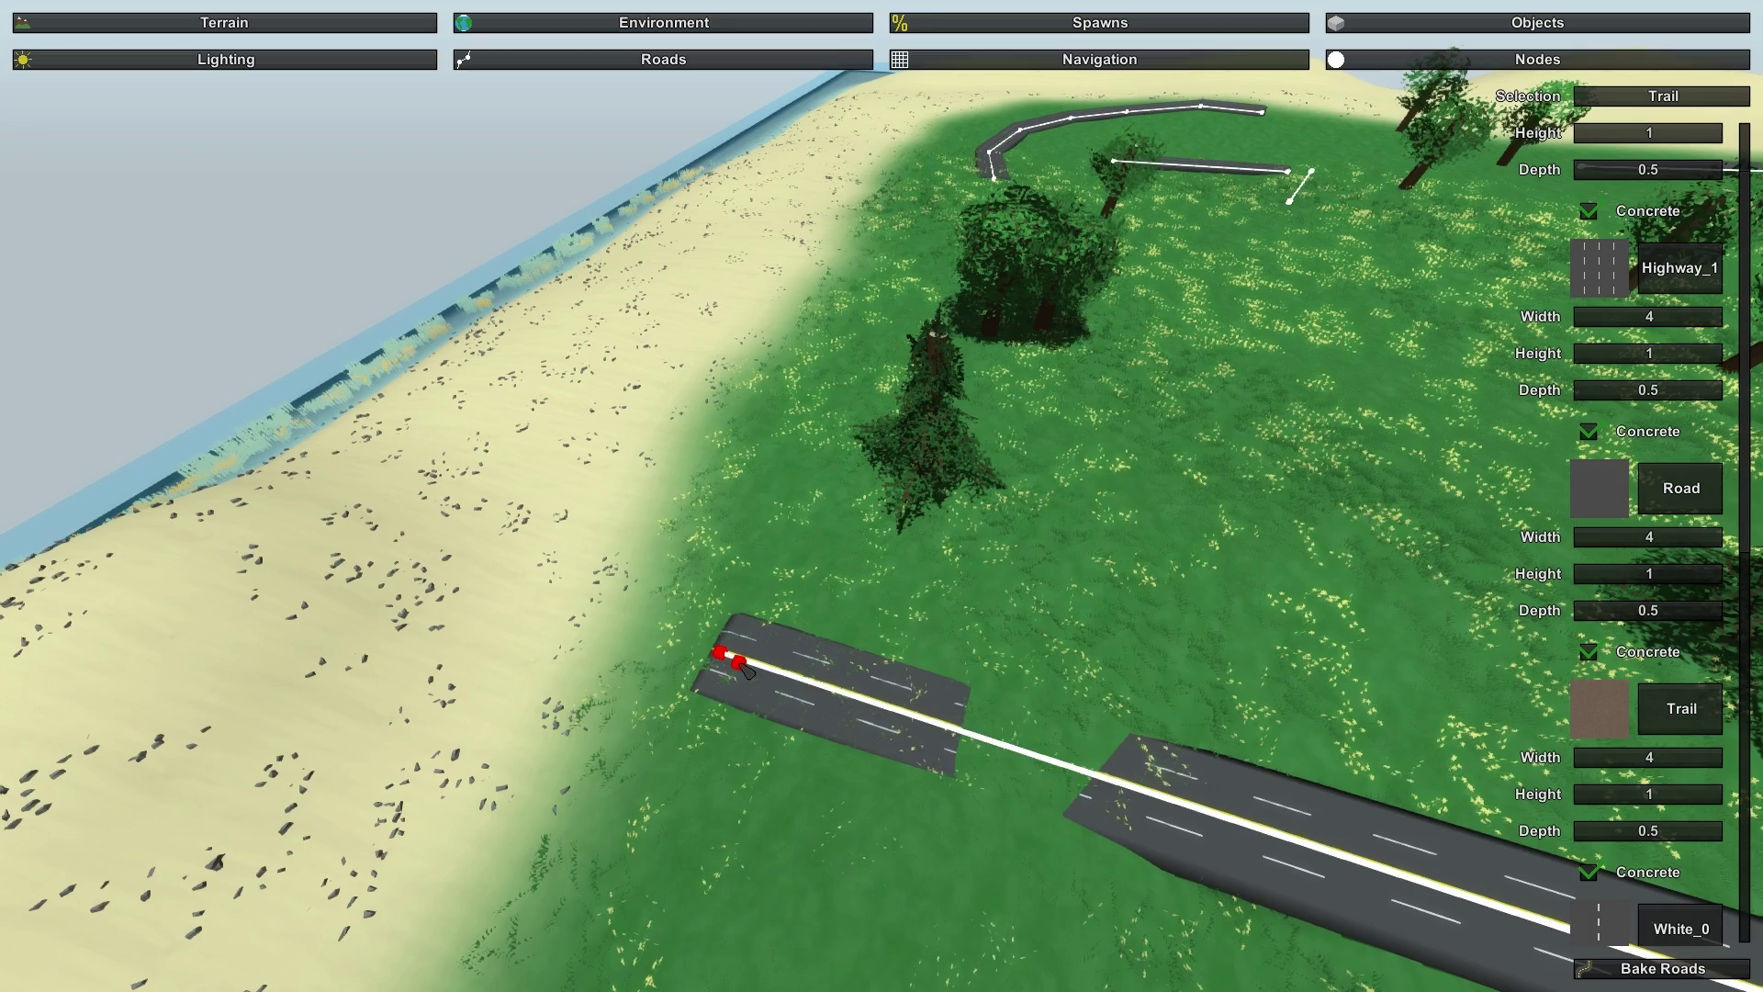
key("Delete")
right_click_drag(772, 685, 1289, 480)
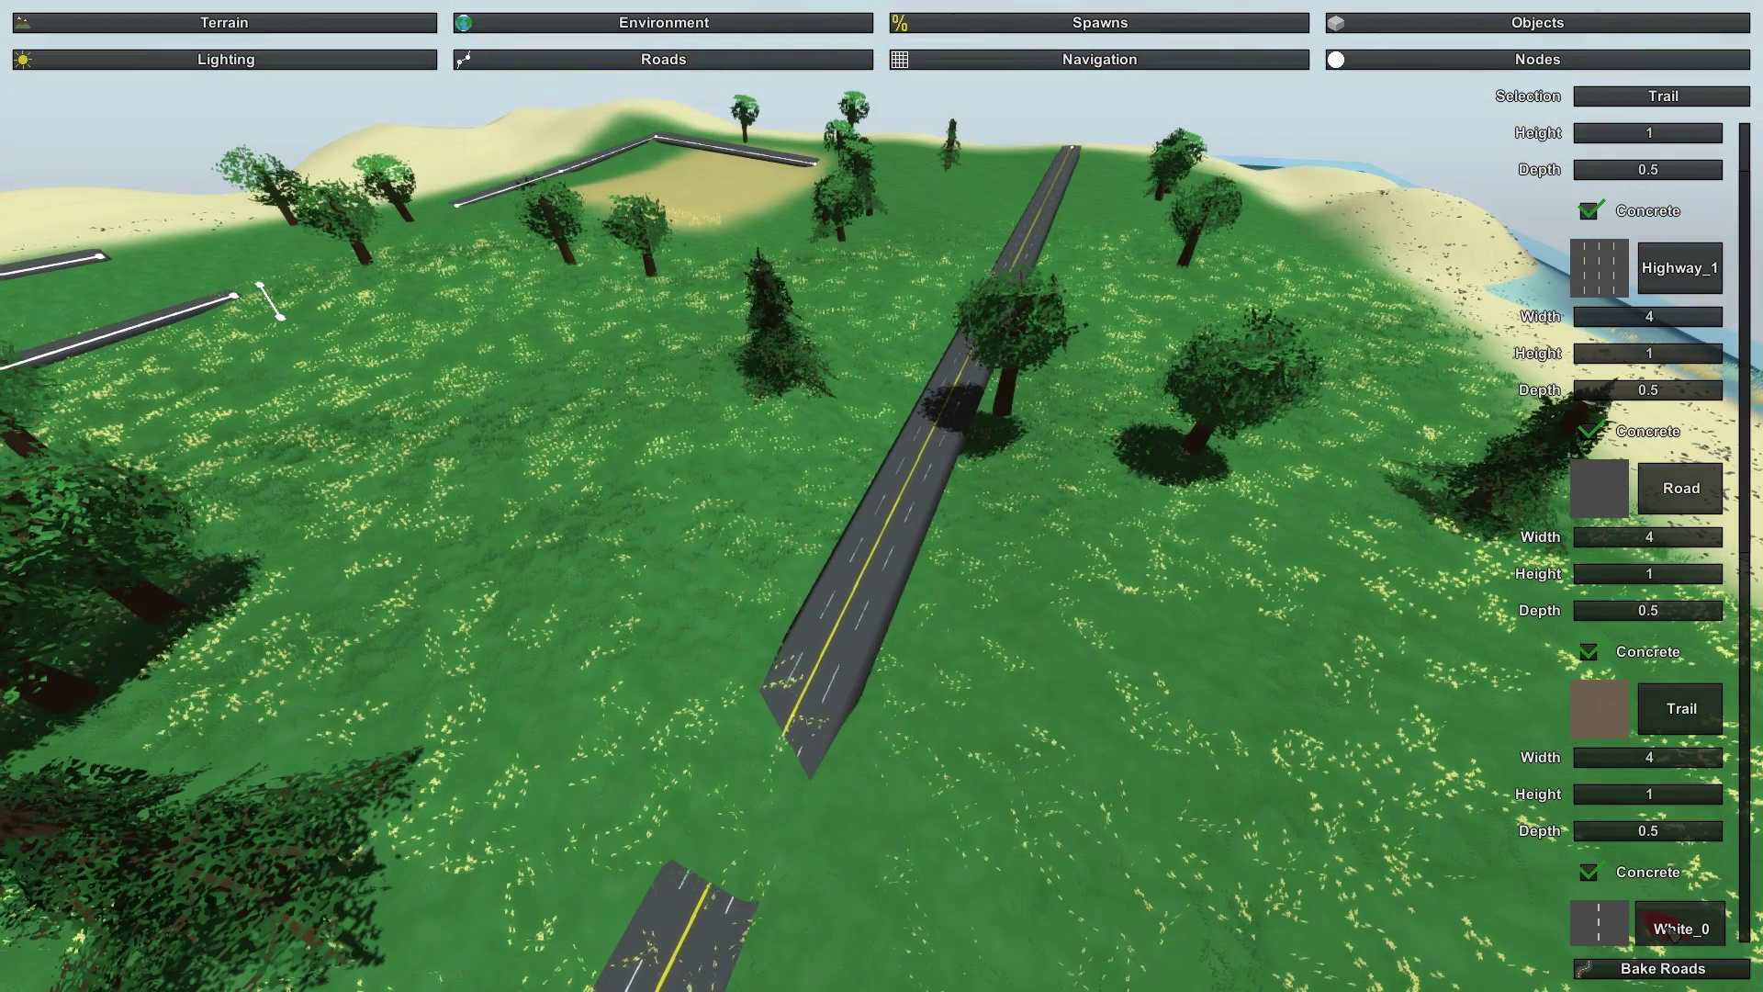
left_click(1697, 976)
Lay out a short two-node Trail road on the grass among the trees and bake the roads
right_click_drag(837, 594, 696, 393)
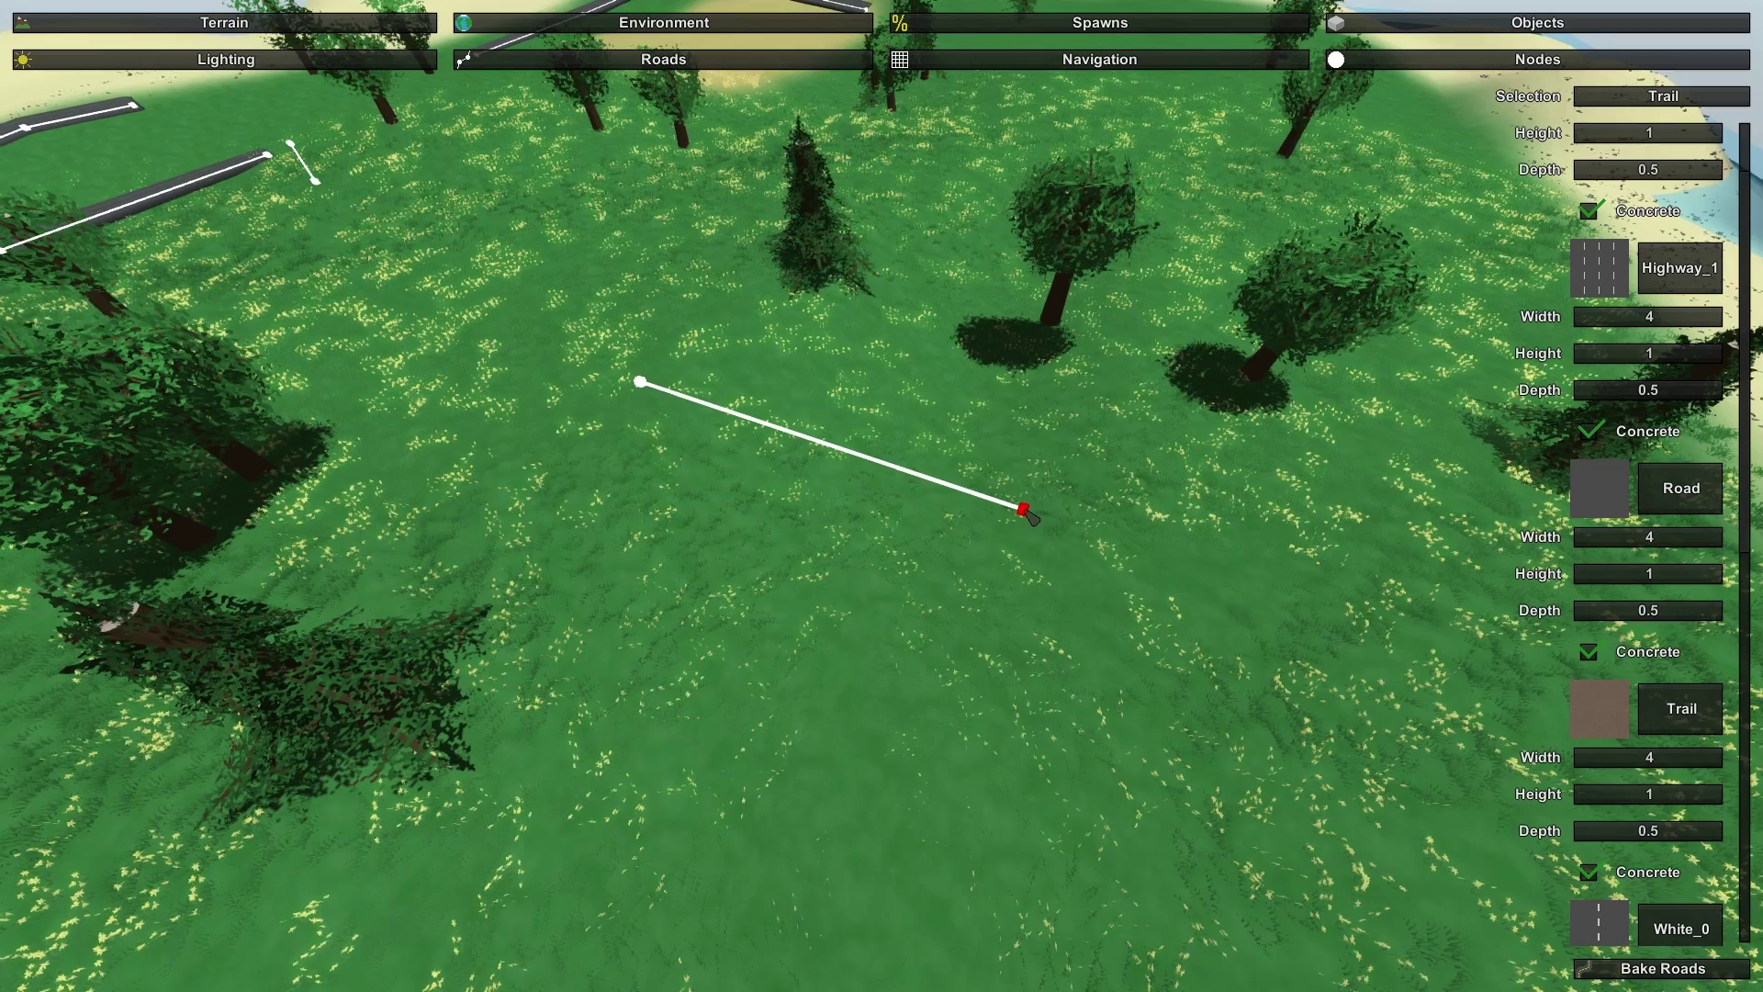
left_click(1687, 973)
key("s")
right_click_drag(1187, 729, 1317, 799)
Delete all nodes of the Highway_1 road around the wheat field and bake the roads
key("w")
key("s")
key("w")
key("w")
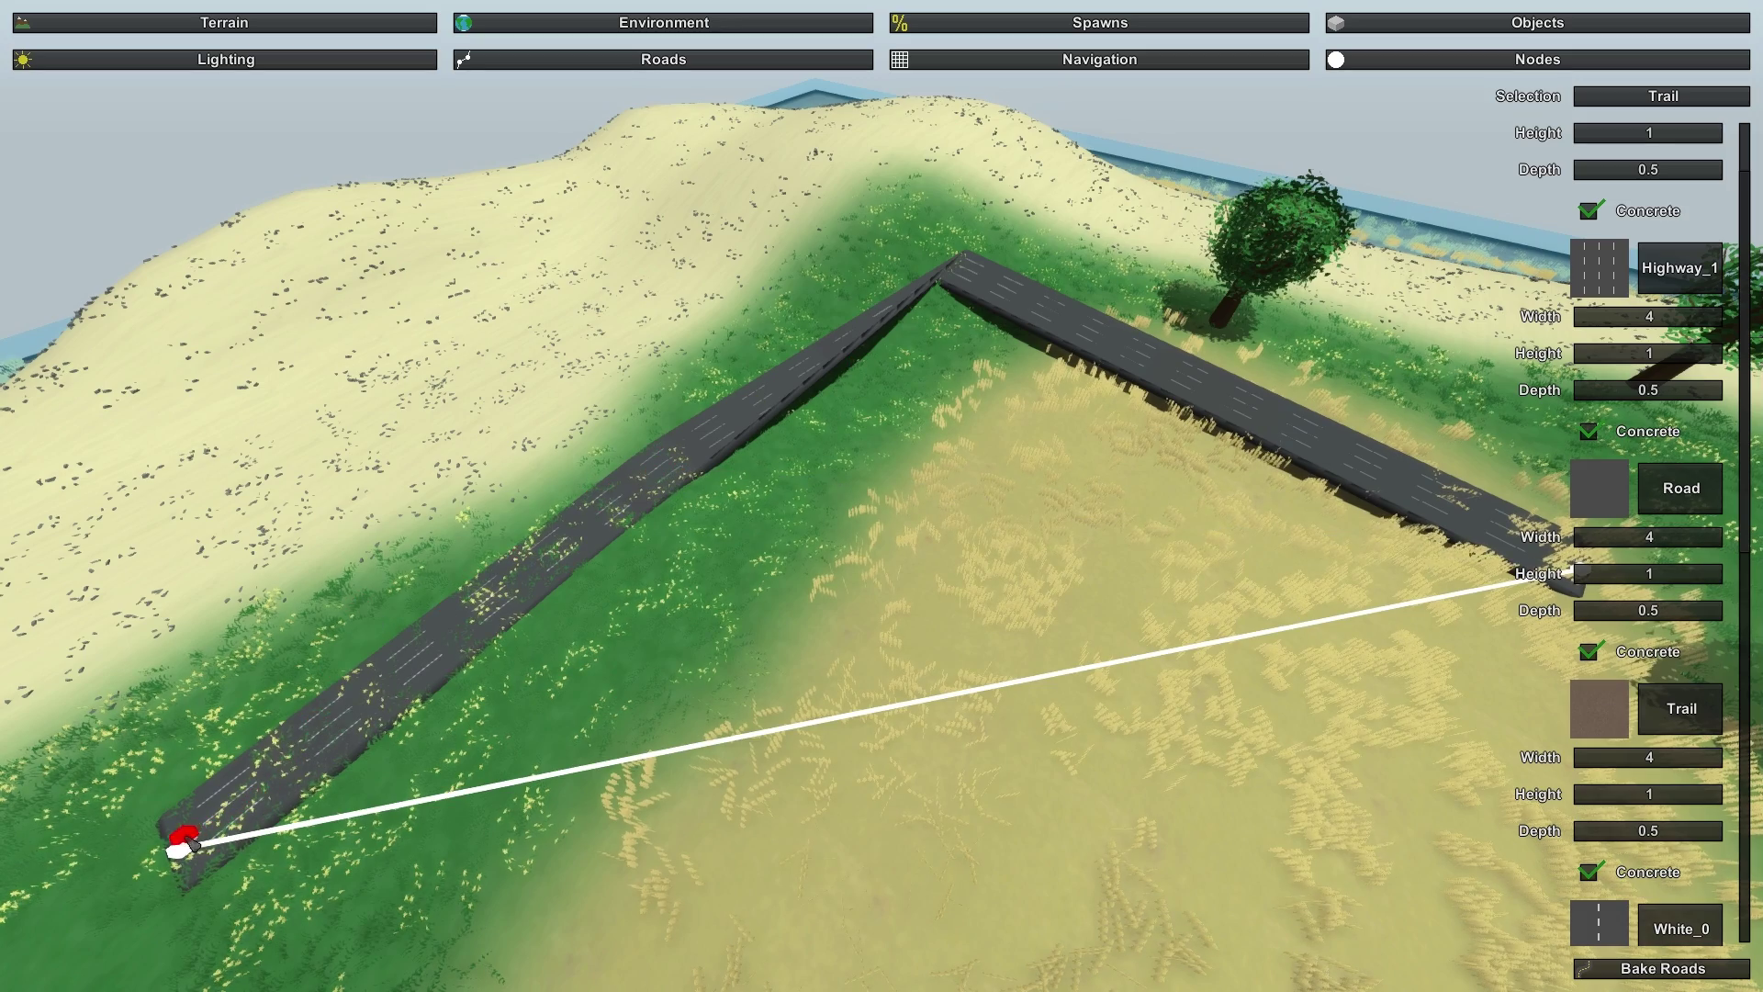
right_click_drag(769, 747, 987, 251)
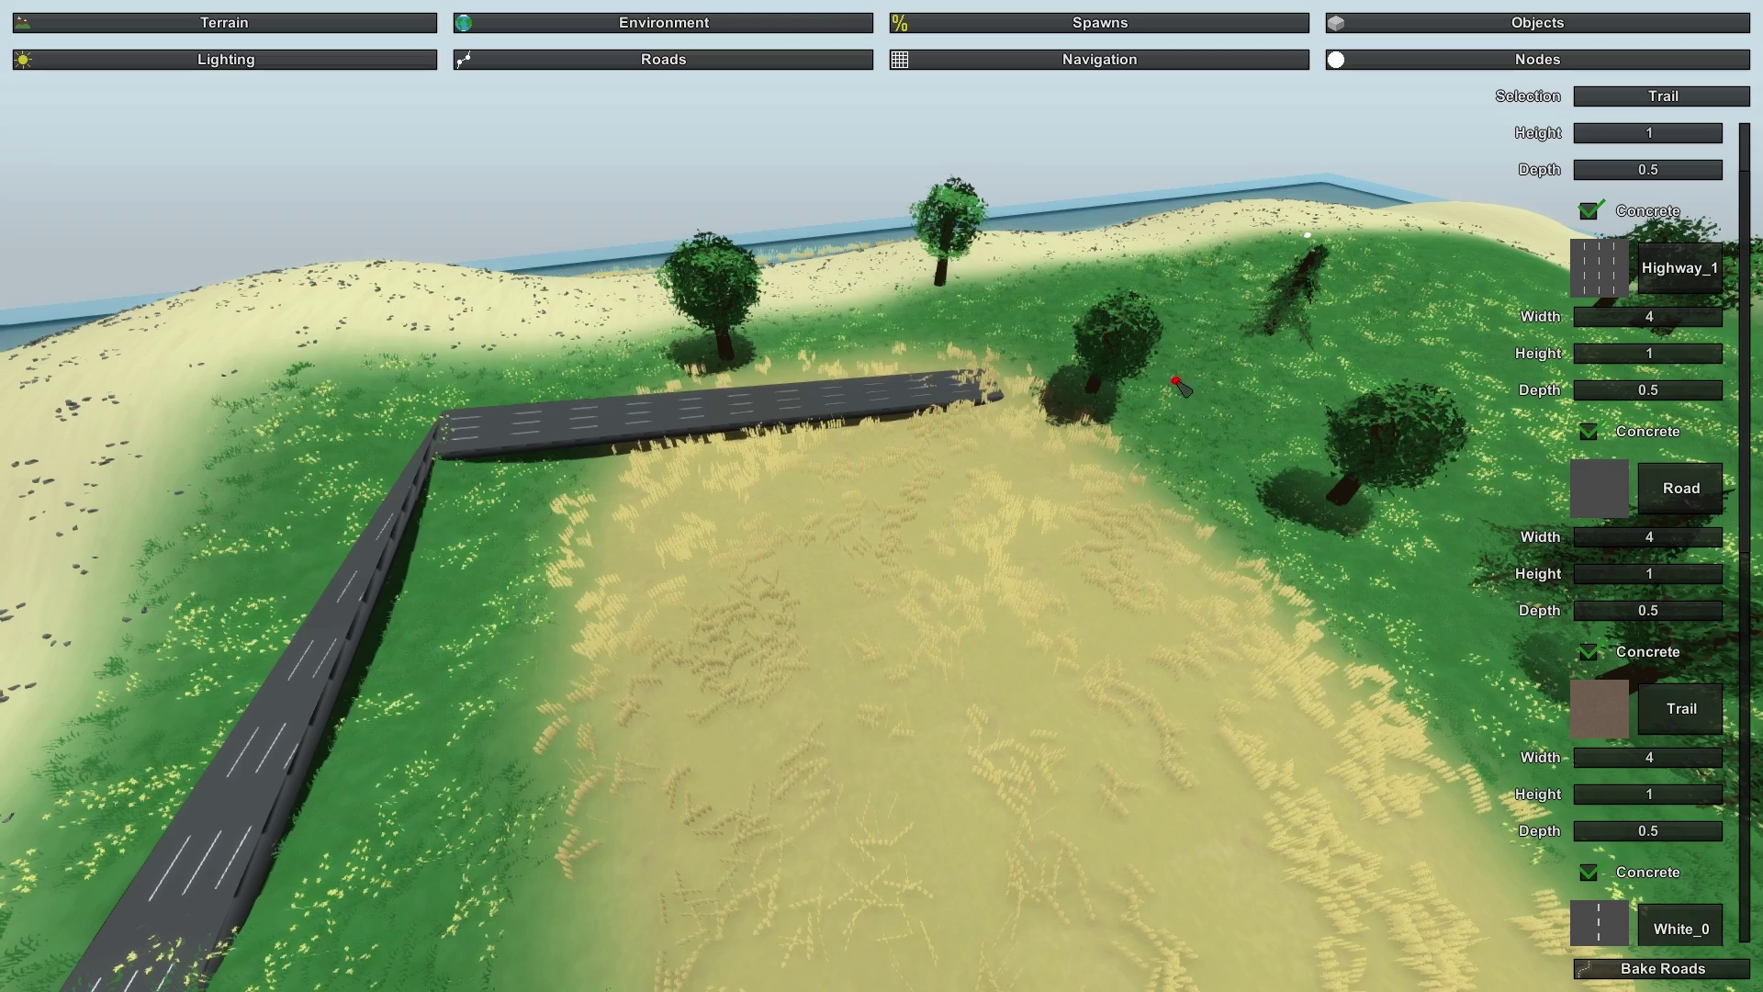
left_click(1659, 965)
Choose Fire Station #1 from the large objects for placement
right_click_drag(1103, 650, 907, 487)
key("s")
key("w")
right_click_drag(1084, 520, 792, 678)
key("w")
right_click_drag(1030, 384, 1211, 446)
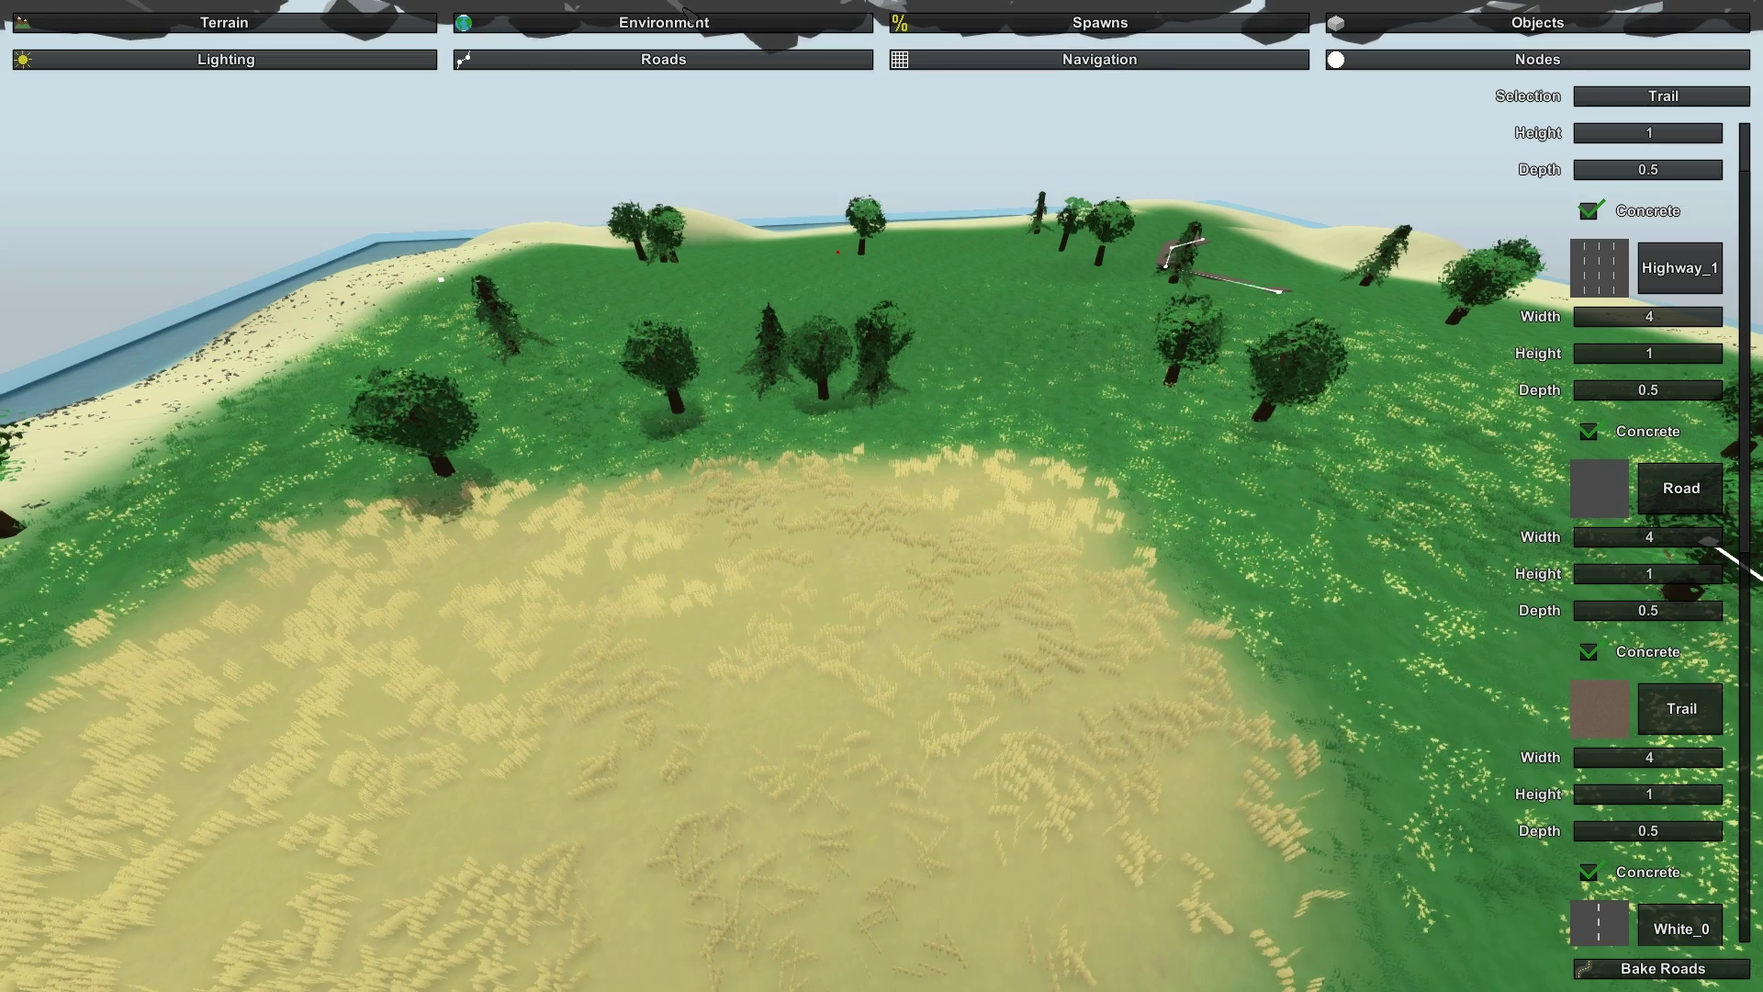
left_click(937, 26)
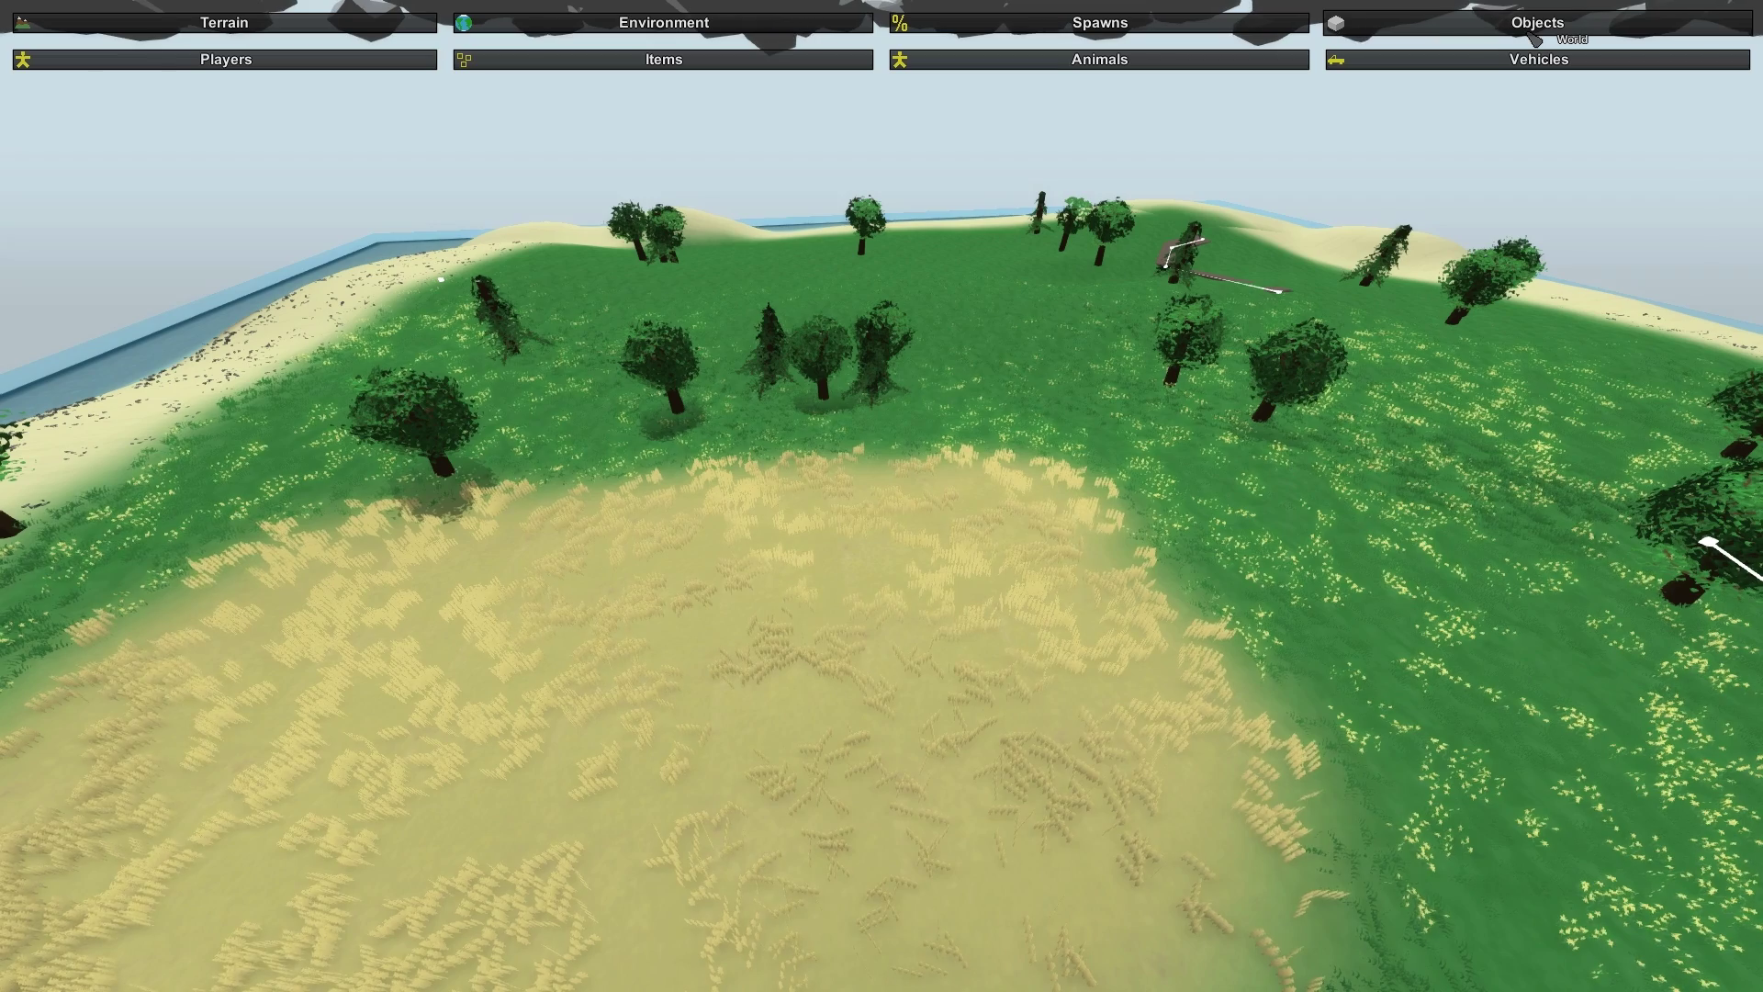
left_click(1531, 37)
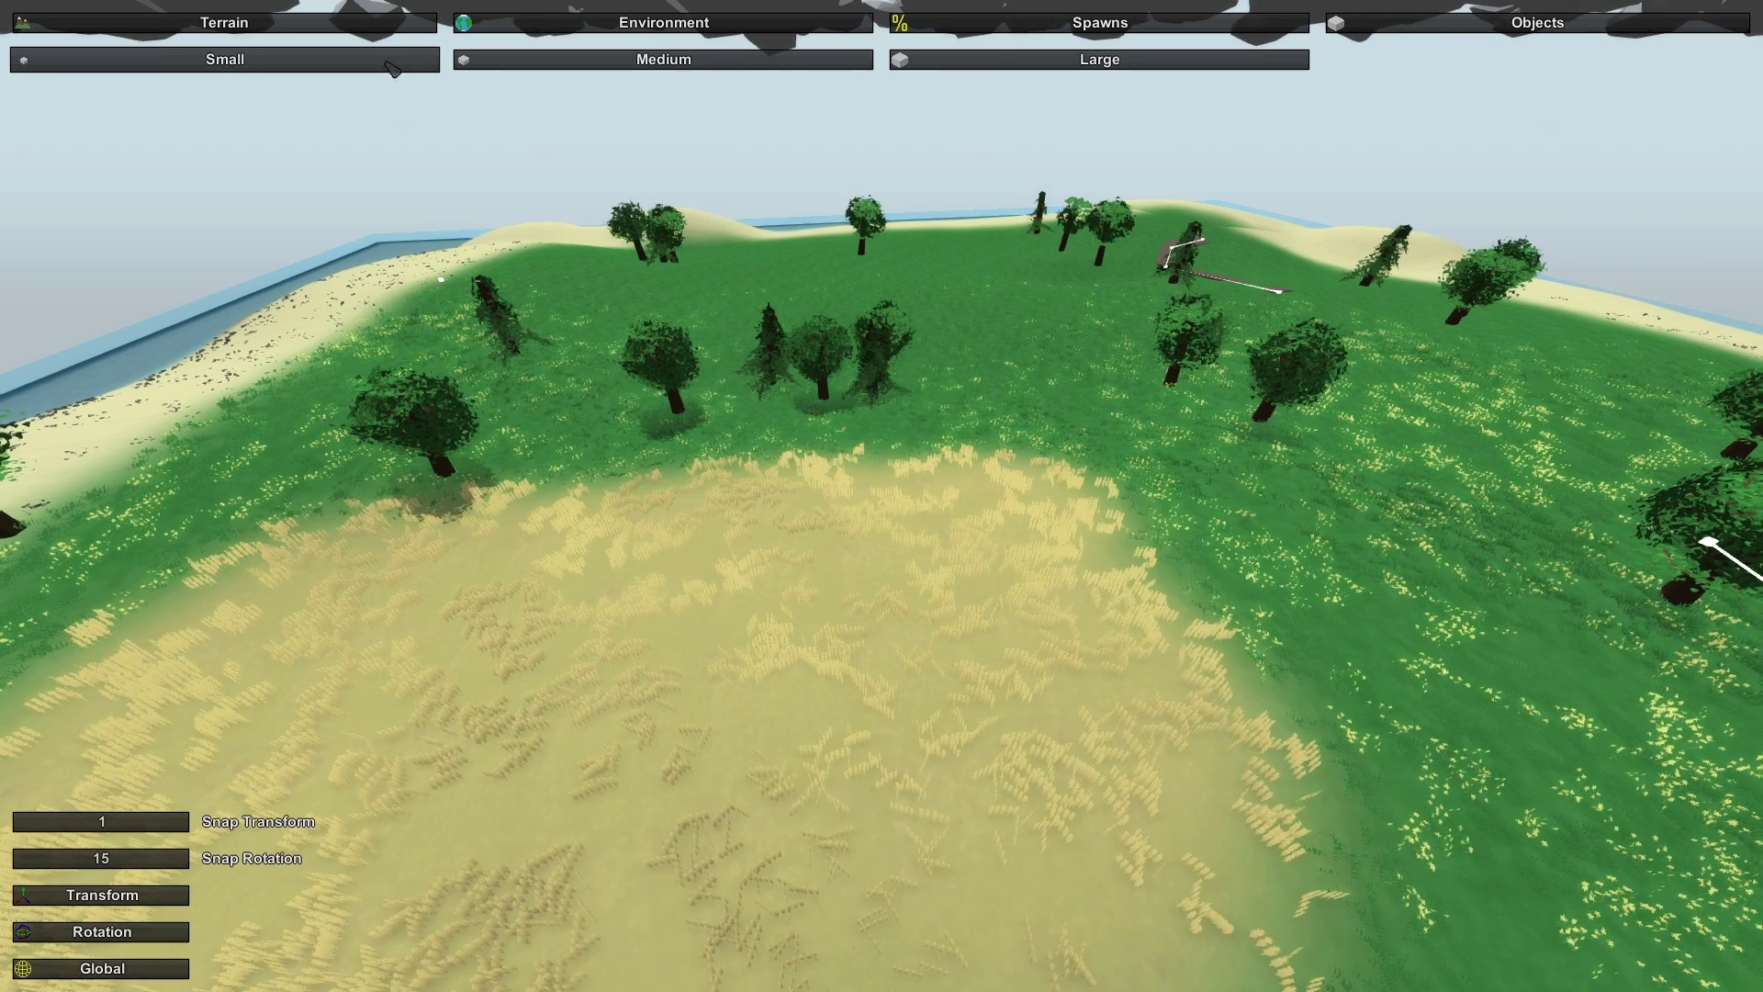
left_click(1003, 60)
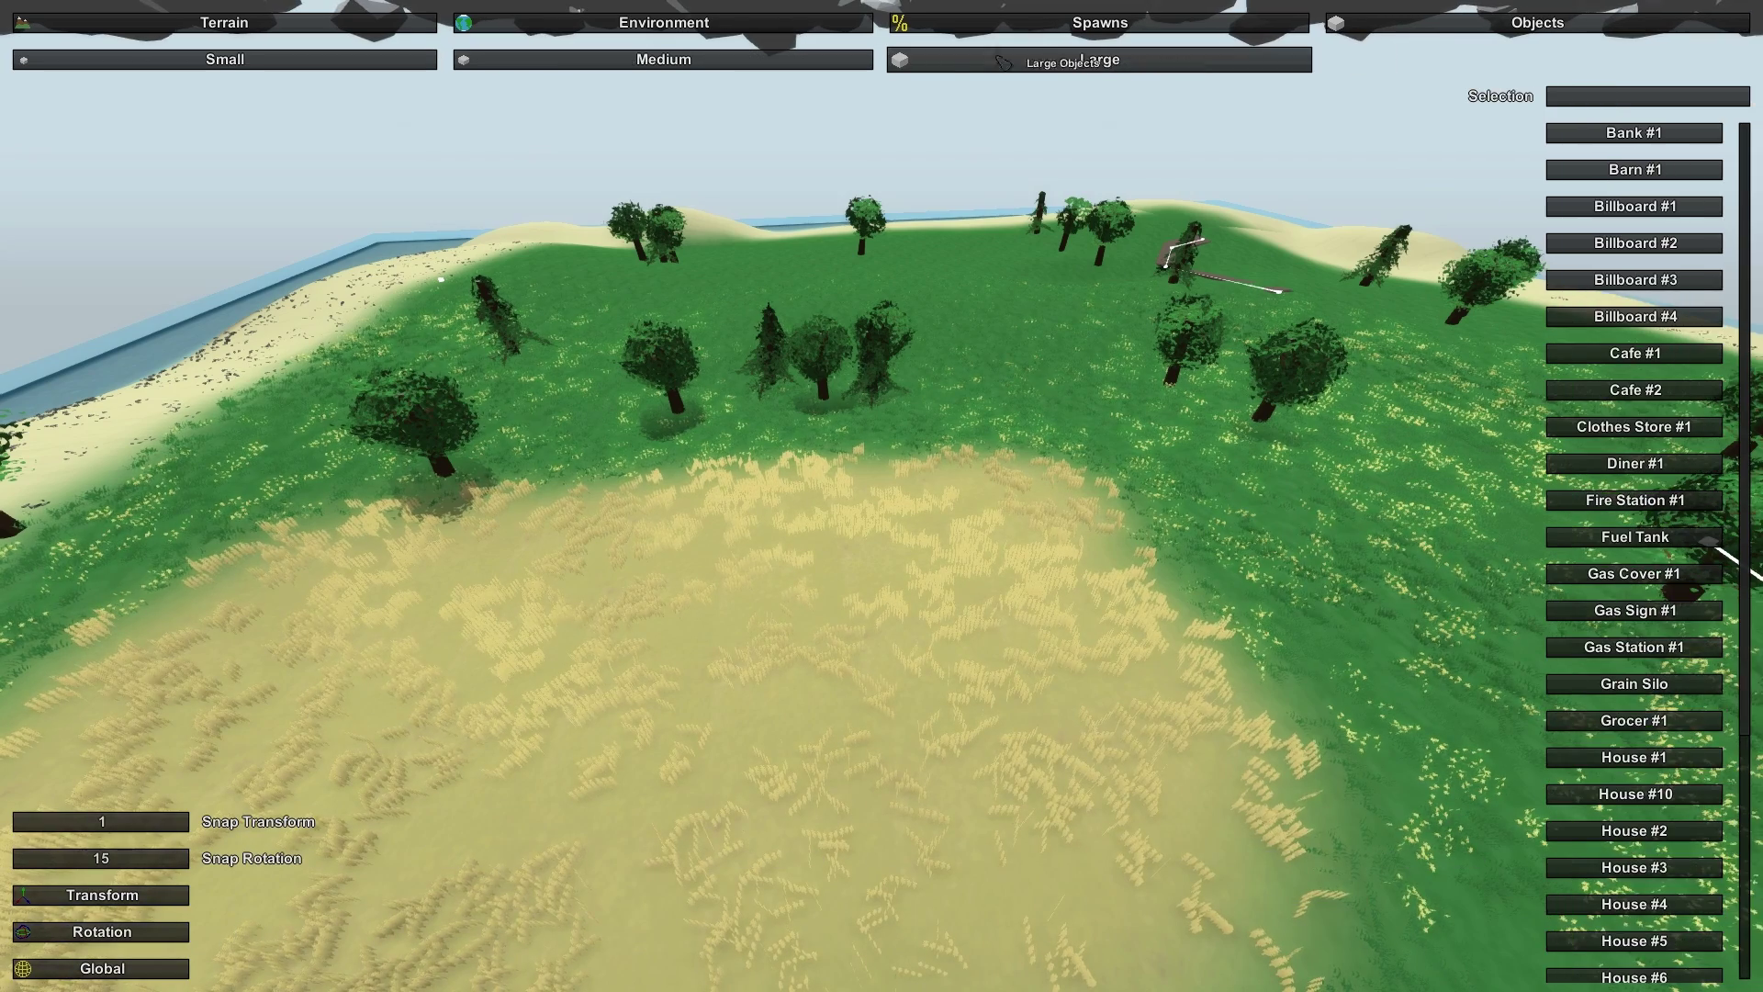
scroll(1666, 422, "down", 3)
scroll(1671, 424, "down", 2)
scroll(1671, 424, "up", 1)
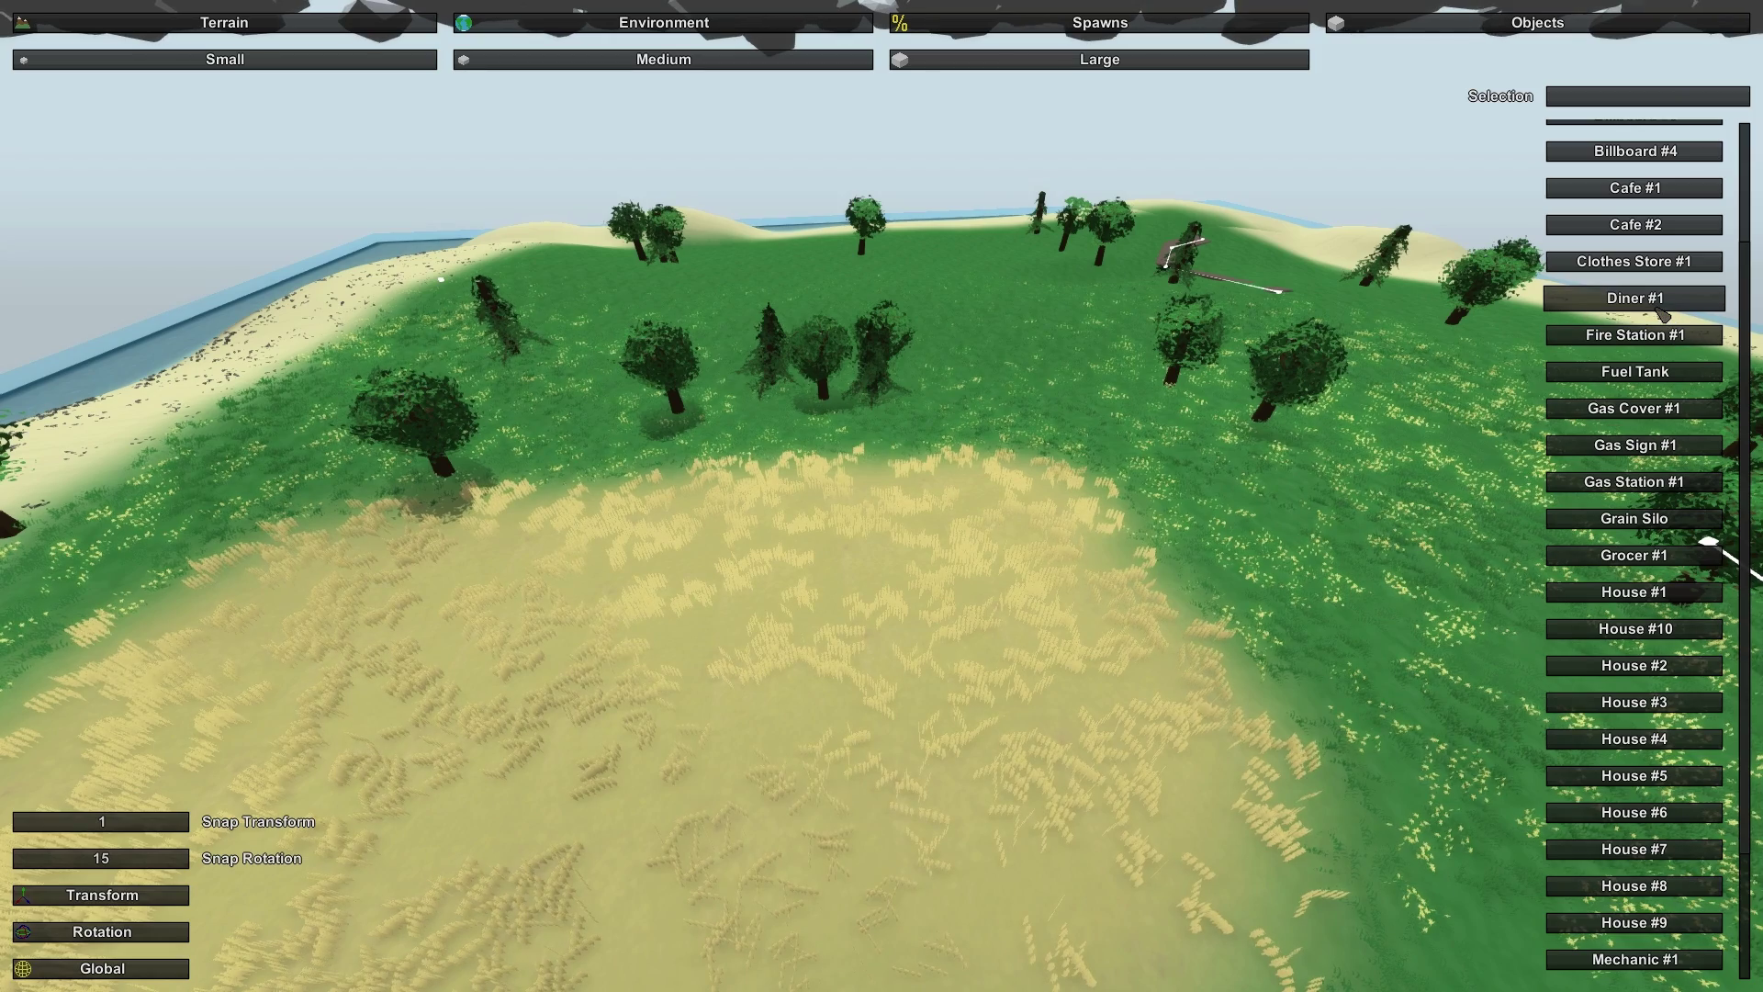
left_click(1621, 335)
Place the fire station at the edge of the wheat field and inspect it up close
key("s")
right_click_drag(1083, 397, 881, 569)
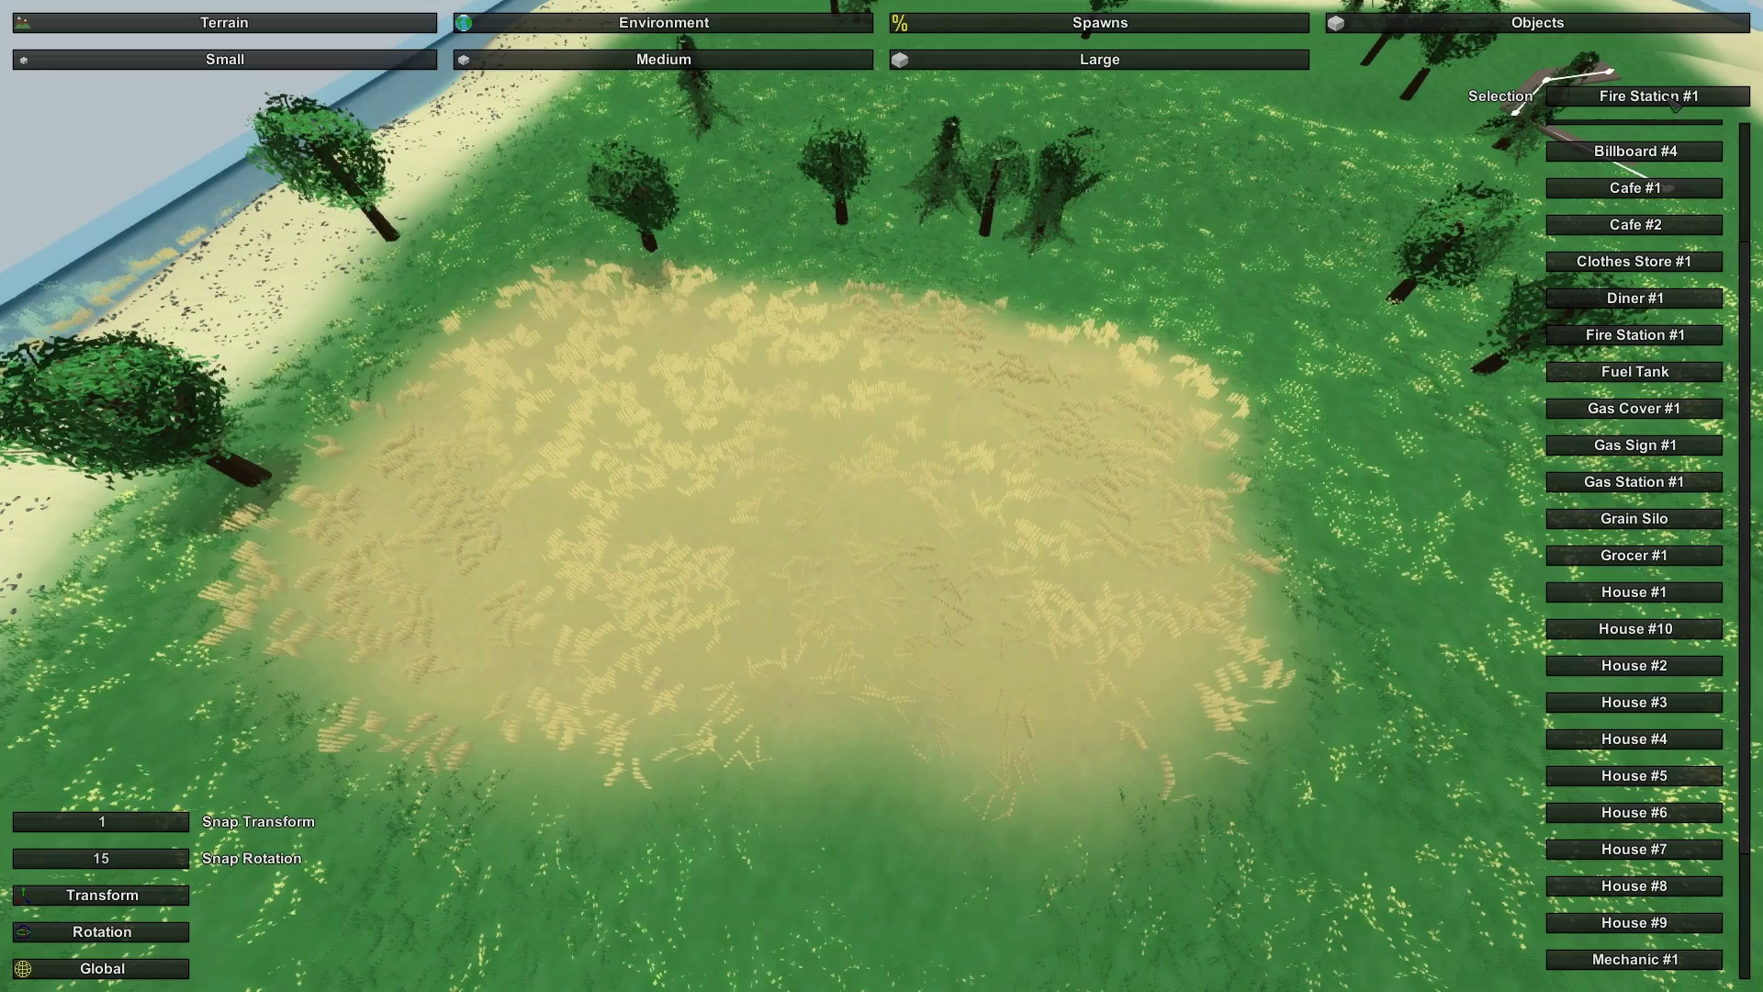
right_click_drag(1176, 270, 839, 601)
key("a")
key("q")
right_click_drag(1065, 523, 877, 503)
right_click_drag(749, 515, 515, 509)
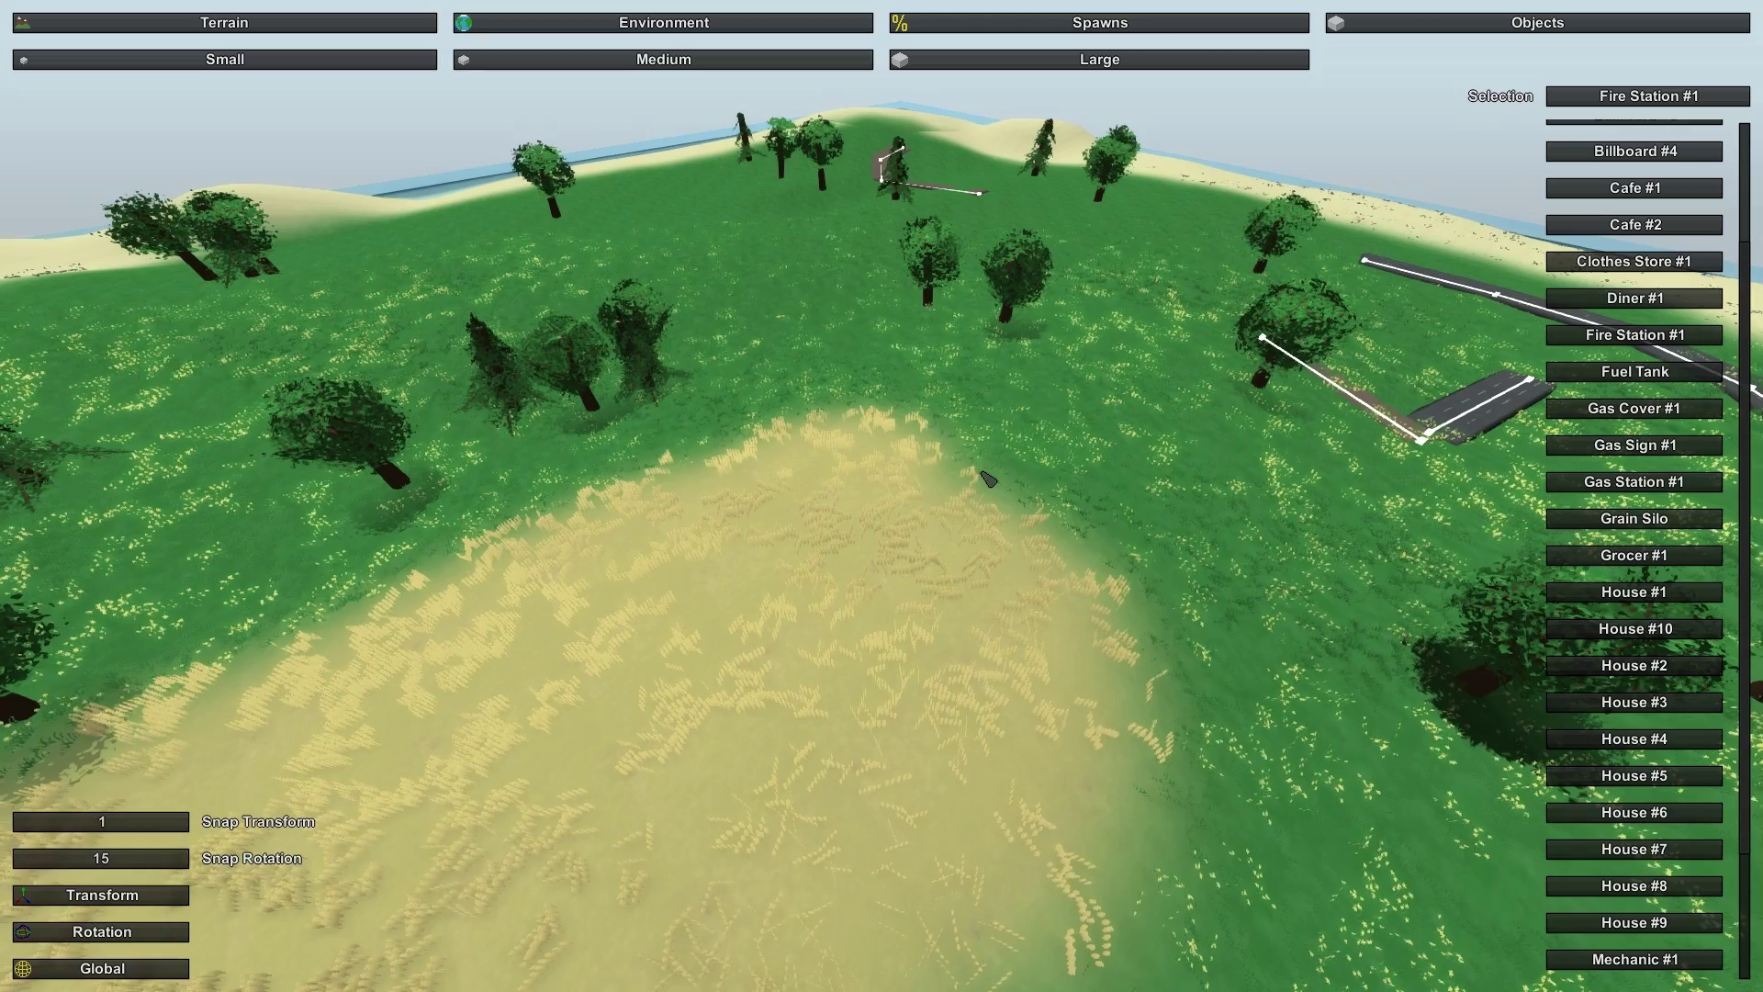
left_click(1020, 475)
right_click_drag(1020, 479, 808, 542)
key("w")
key("s")
key("w")
key("s")
key("w")
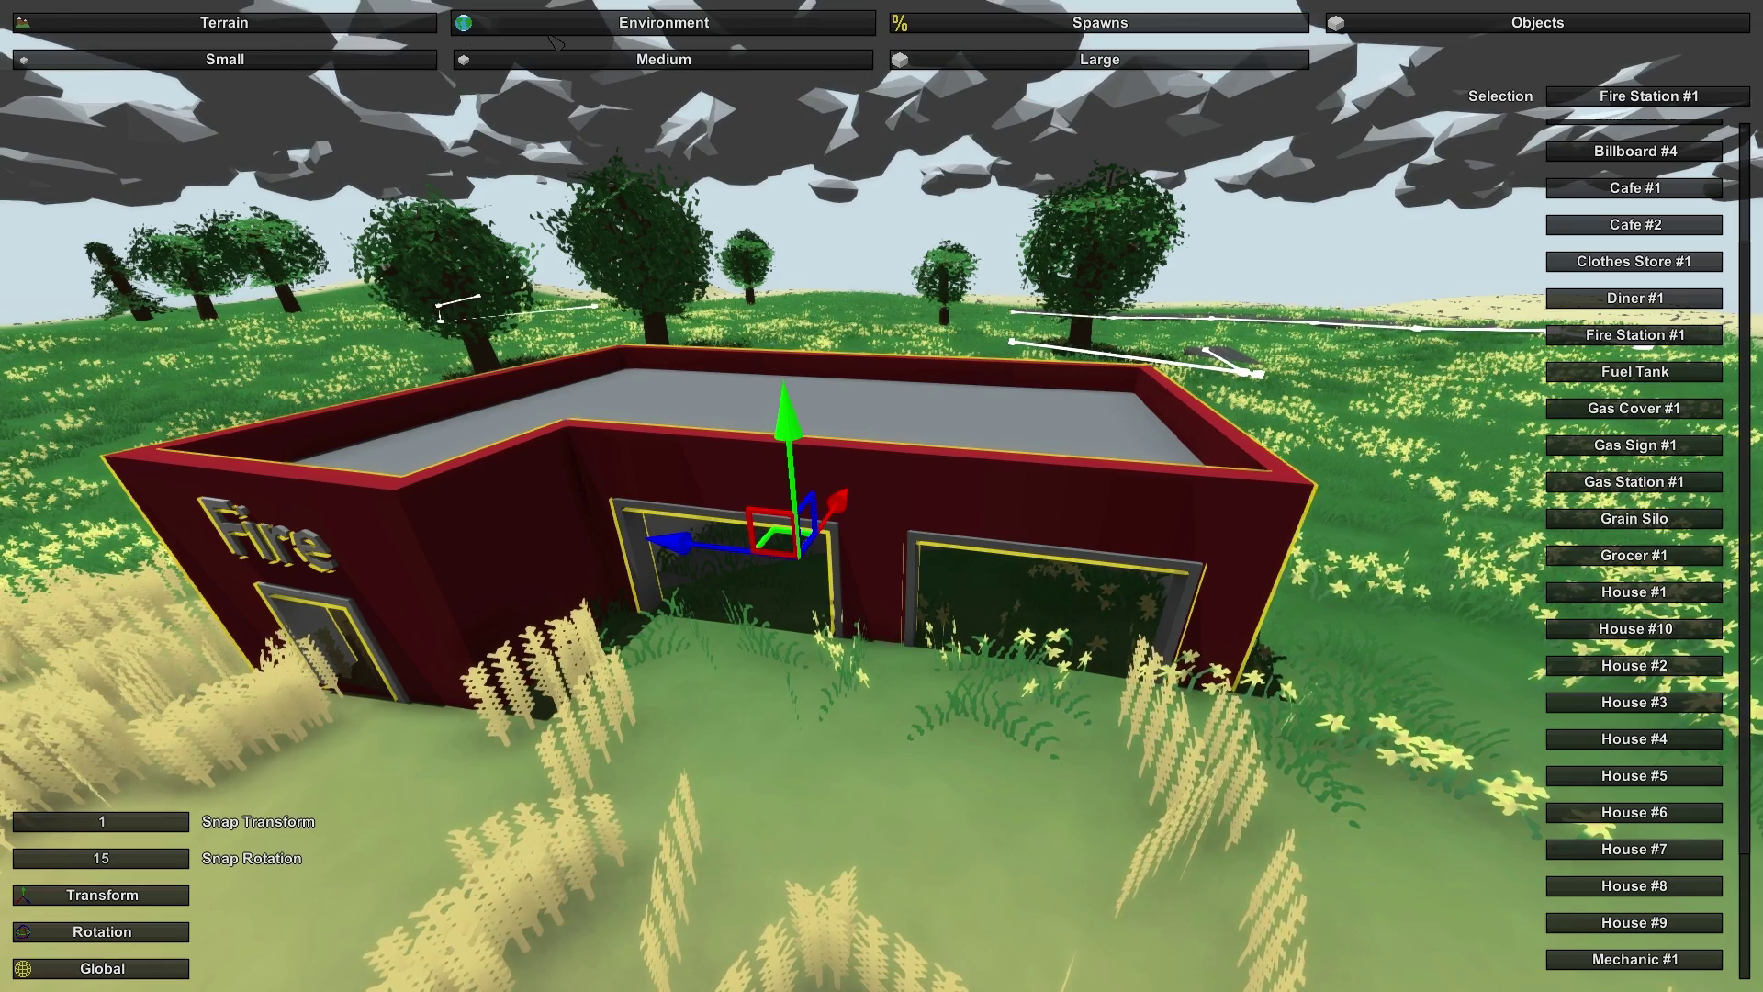
Select Gravel as the terrain material to paint and reduce the brush size slightly
left_click(224, 22)
left_click(663, 59)
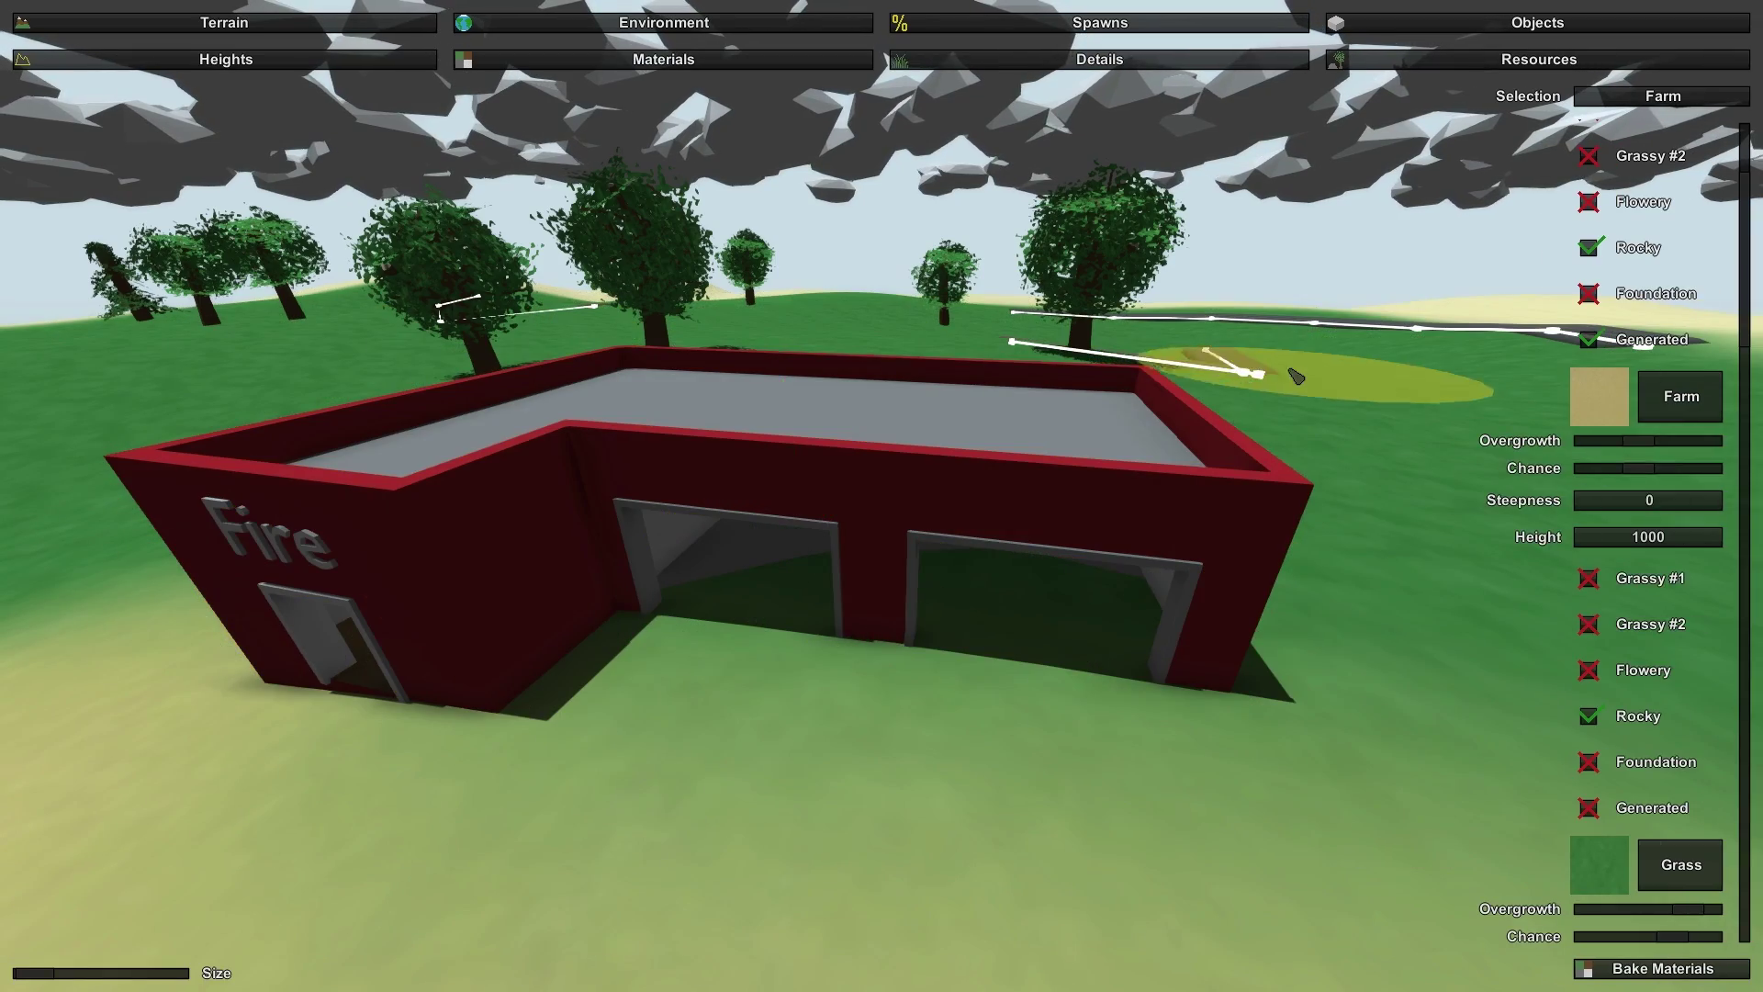
scroll(1675, 603, "down", 6)
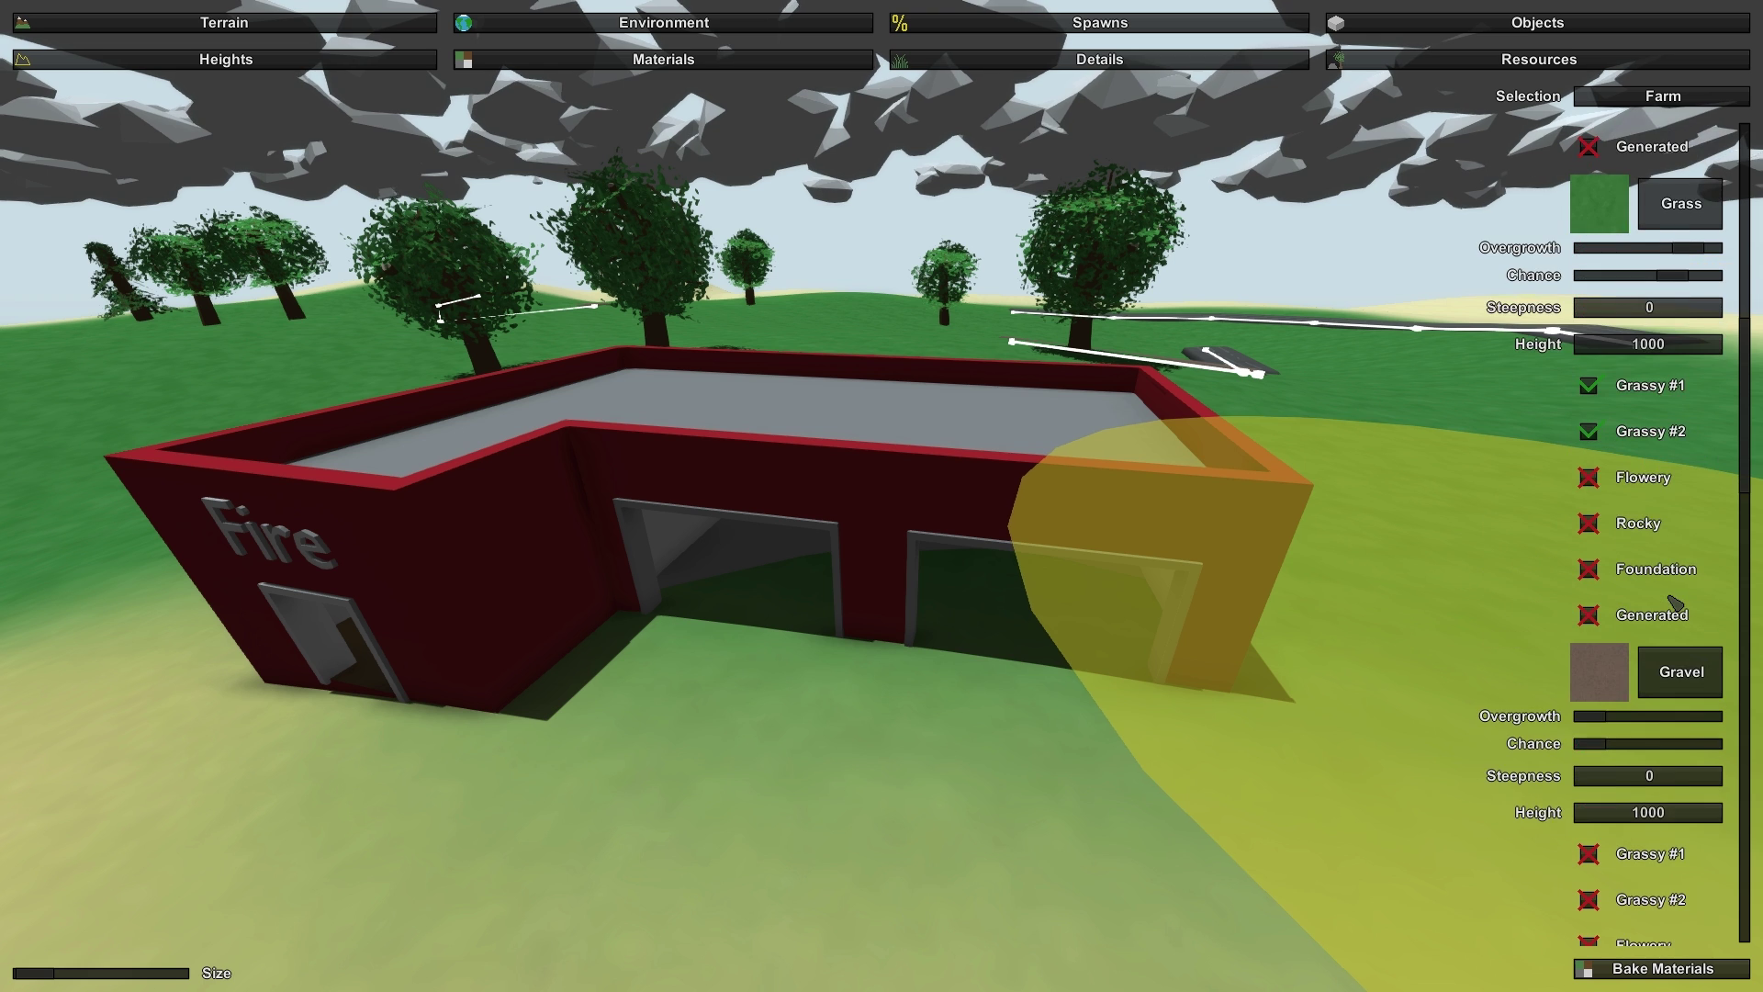
scroll(1676, 604, "down", 1)
left_click(1676, 603)
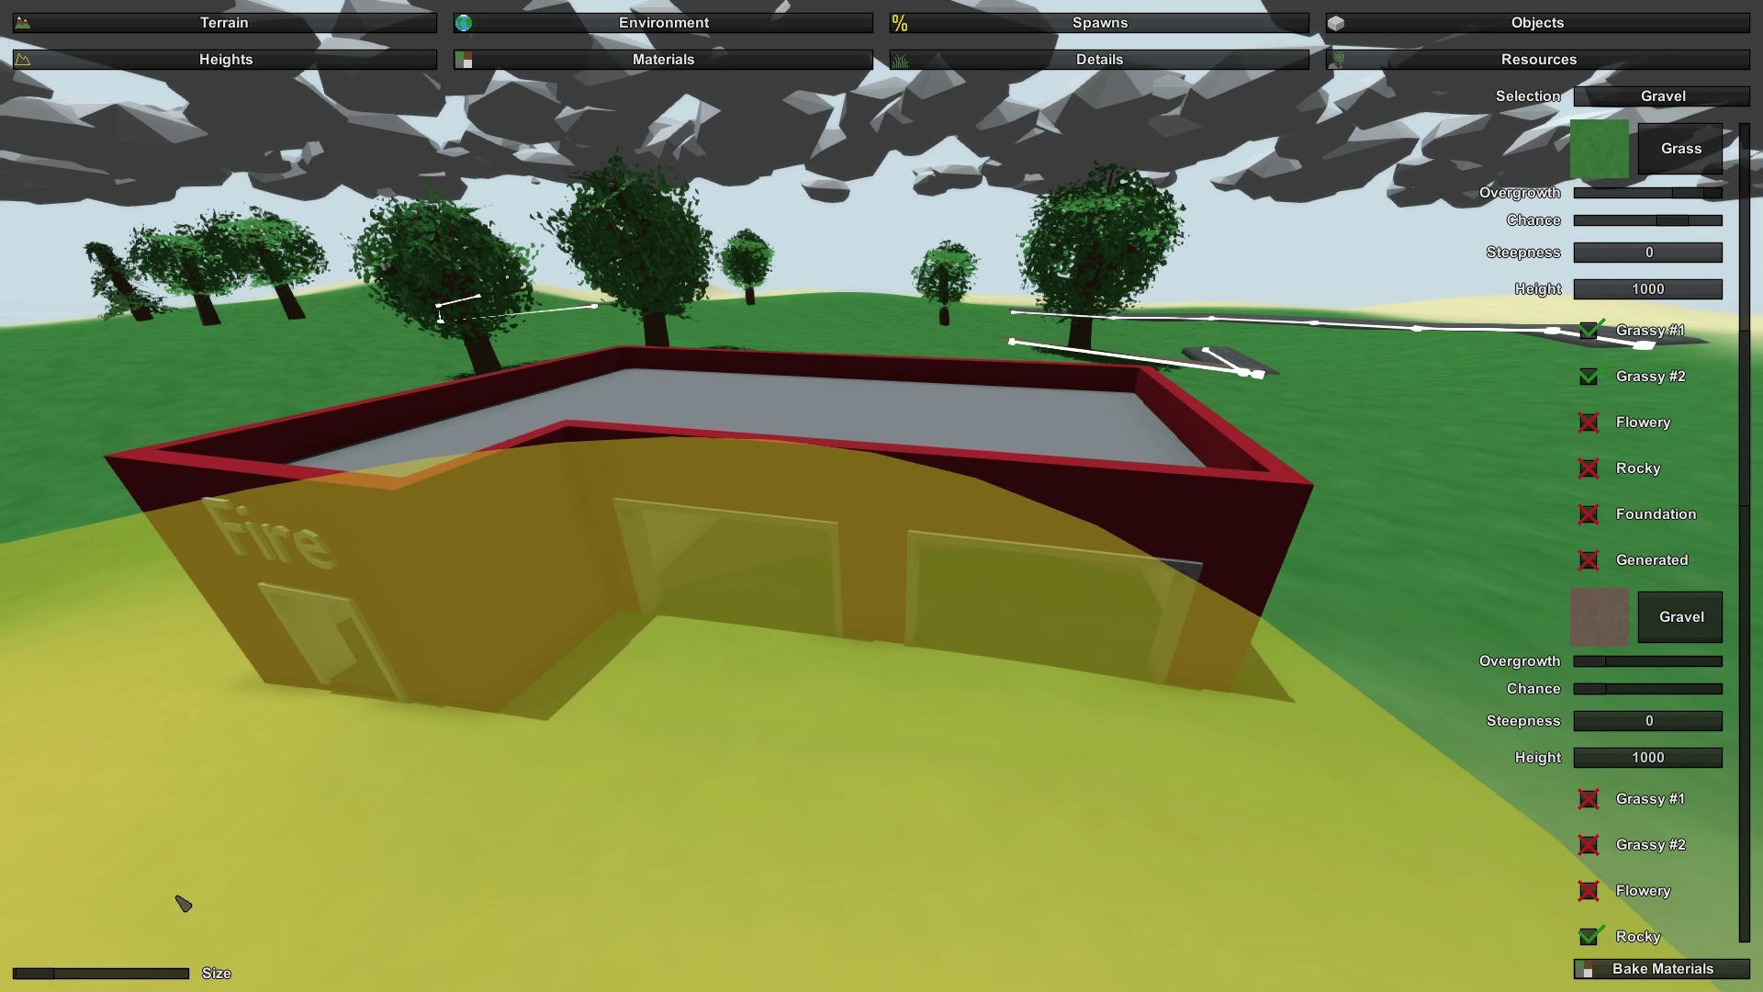
left_click_drag(40, 972, 37, 971)
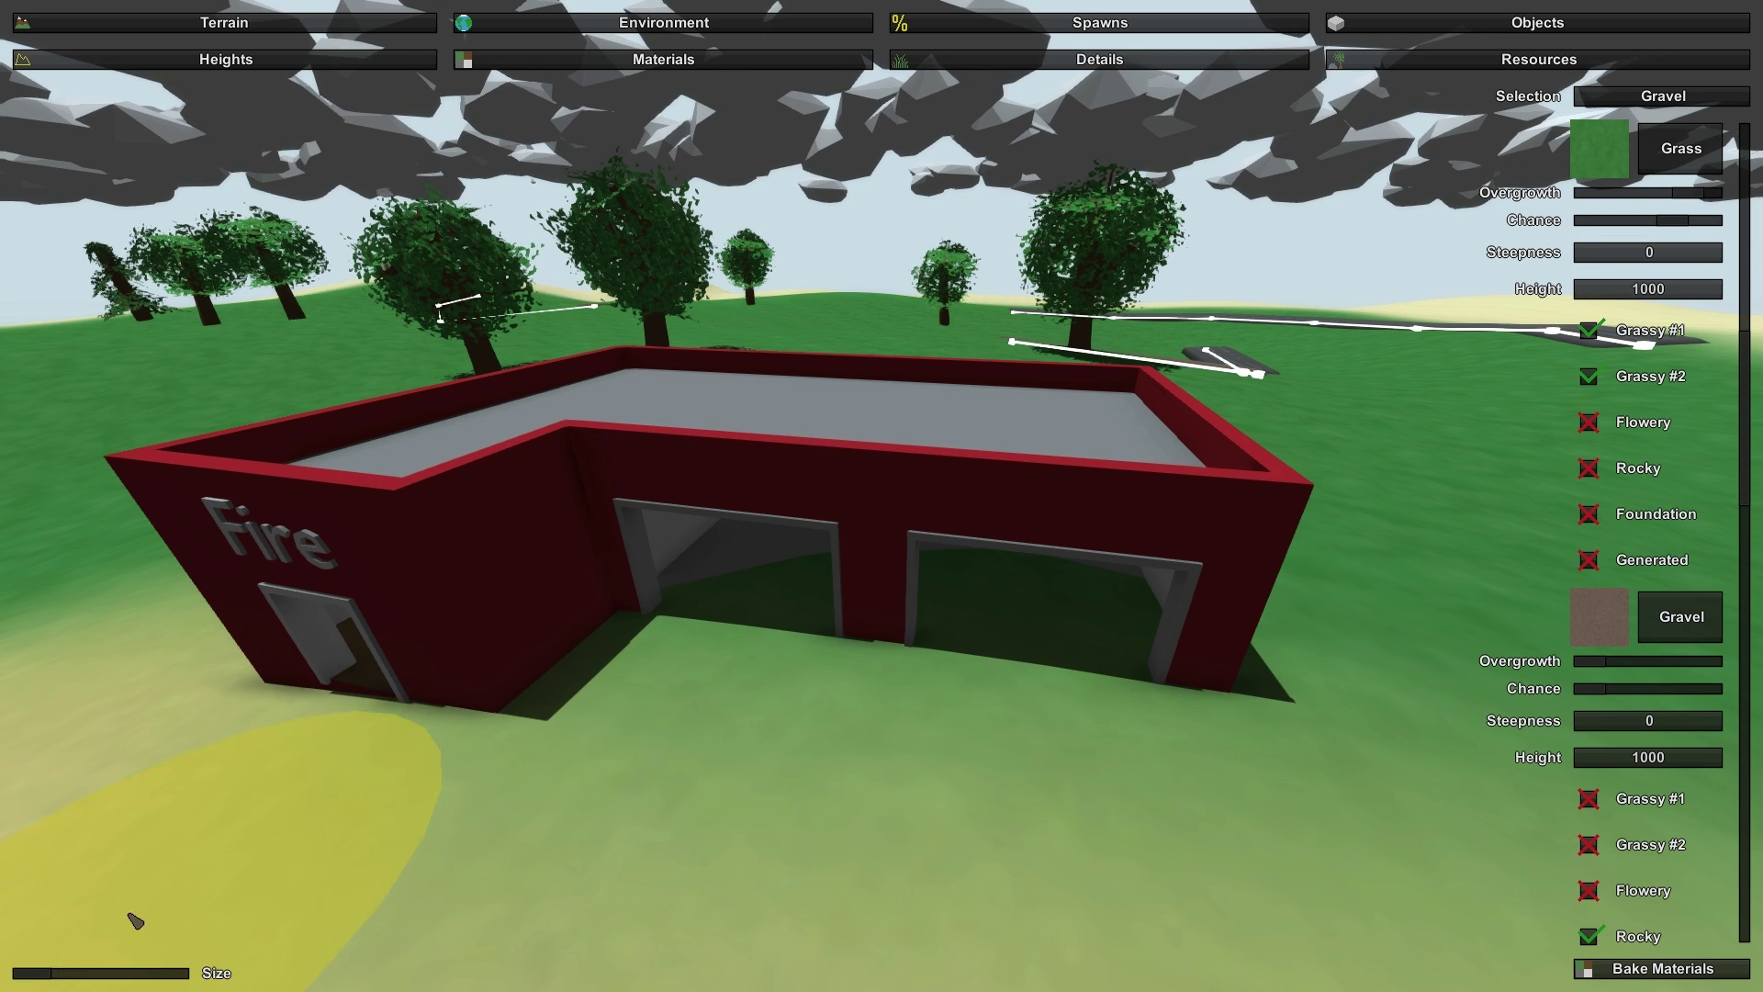
Paint gravel on the ground in front of the fire station and along its rear wall
mouse_move(767, 571)
left_mouse_down()
mouse_move(839, 563)
mouse_move(1107, 601)
mouse_move(582, 611)
mouse_move(488, 725)
mouse_move(840, 647)
left_mouse_up()
right_click_drag(840, 647, 683, 734)
key("d")
mouse_move(882, 496)
right_mouse_down()
mouse_move(698, 368)
mouse_move(514, 643)
right_mouse_up()
mouse_move(826, 367)
left_mouse_down()
mouse_move(734, 316)
mouse_move(747, 284)
mouse_move(923, 221)
mouse_move(877, 262)
mouse_move(676, 185)
mouse_move(659, 219)
mouse_move(582, 185)
mouse_move(559, 212)
left_mouse_up()
mouse_move(559, 212)
right_mouse_down()
mouse_move(697, 303)
mouse_move(588, 275)
right_mouse_up()
key("d")
mouse_move(881, 496)
right_mouse_down()
mouse_move(882, 303)
mouse_move(789, 313)
mouse_move(808, 257)
mouse_move(884, 498)
right_mouse_up()
key("w")
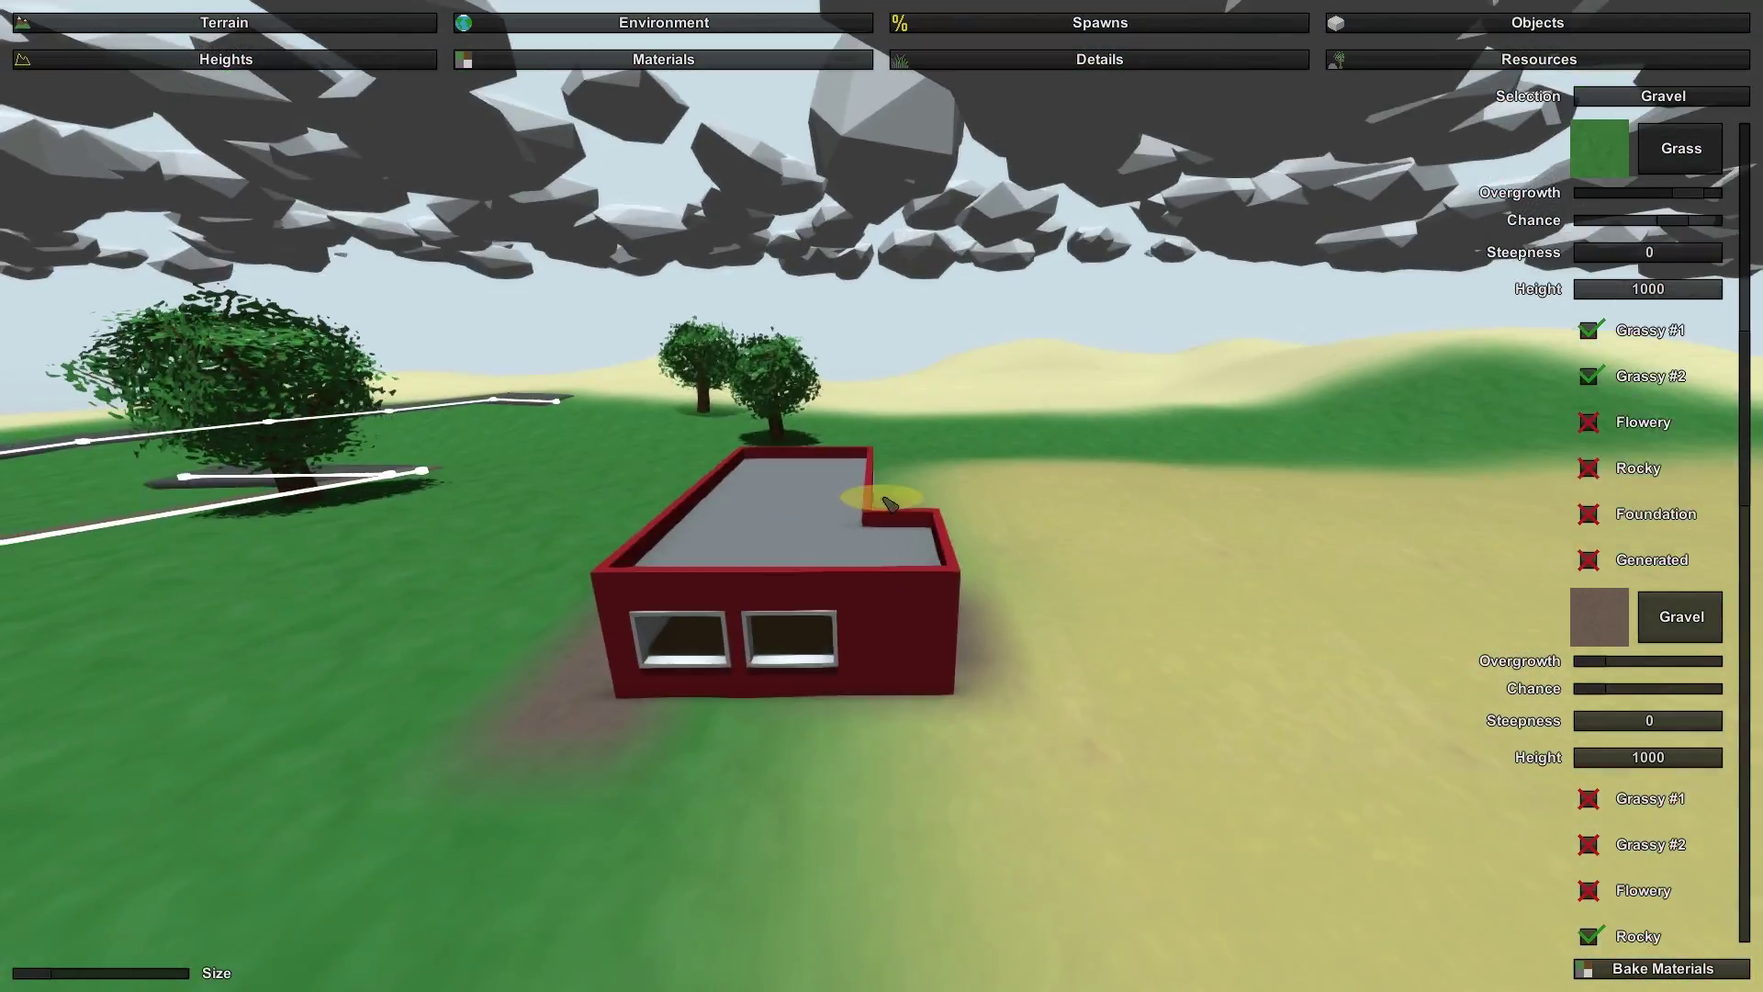
Paint gravel along the fire station's windowed side wall and bake the terrain materials
left_click_drag(677, 680, 921, 691)
right_click_drag(921, 691, 642, 762)
key("d")
mouse_move(881, 496)
right_mouse_down()
mouse_move(937, 495)
mouse_move(872, 569)
right_mouse_up()
key("d")
key("w")
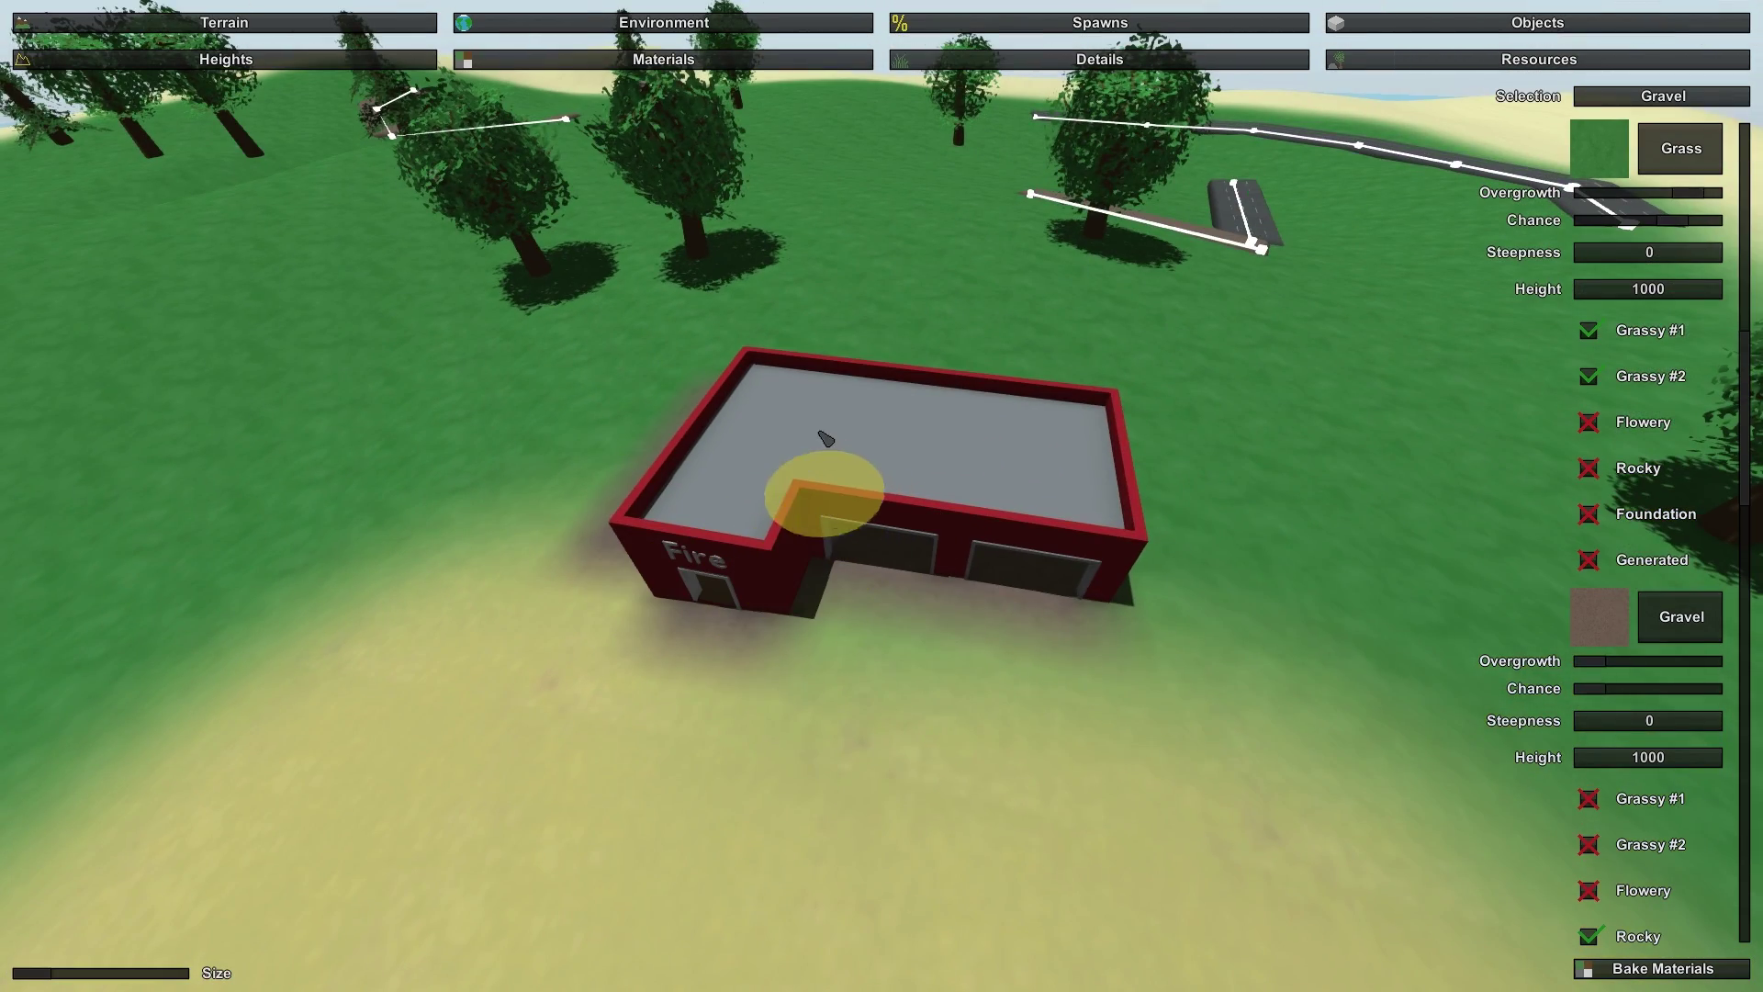
left_click(1711, 975)
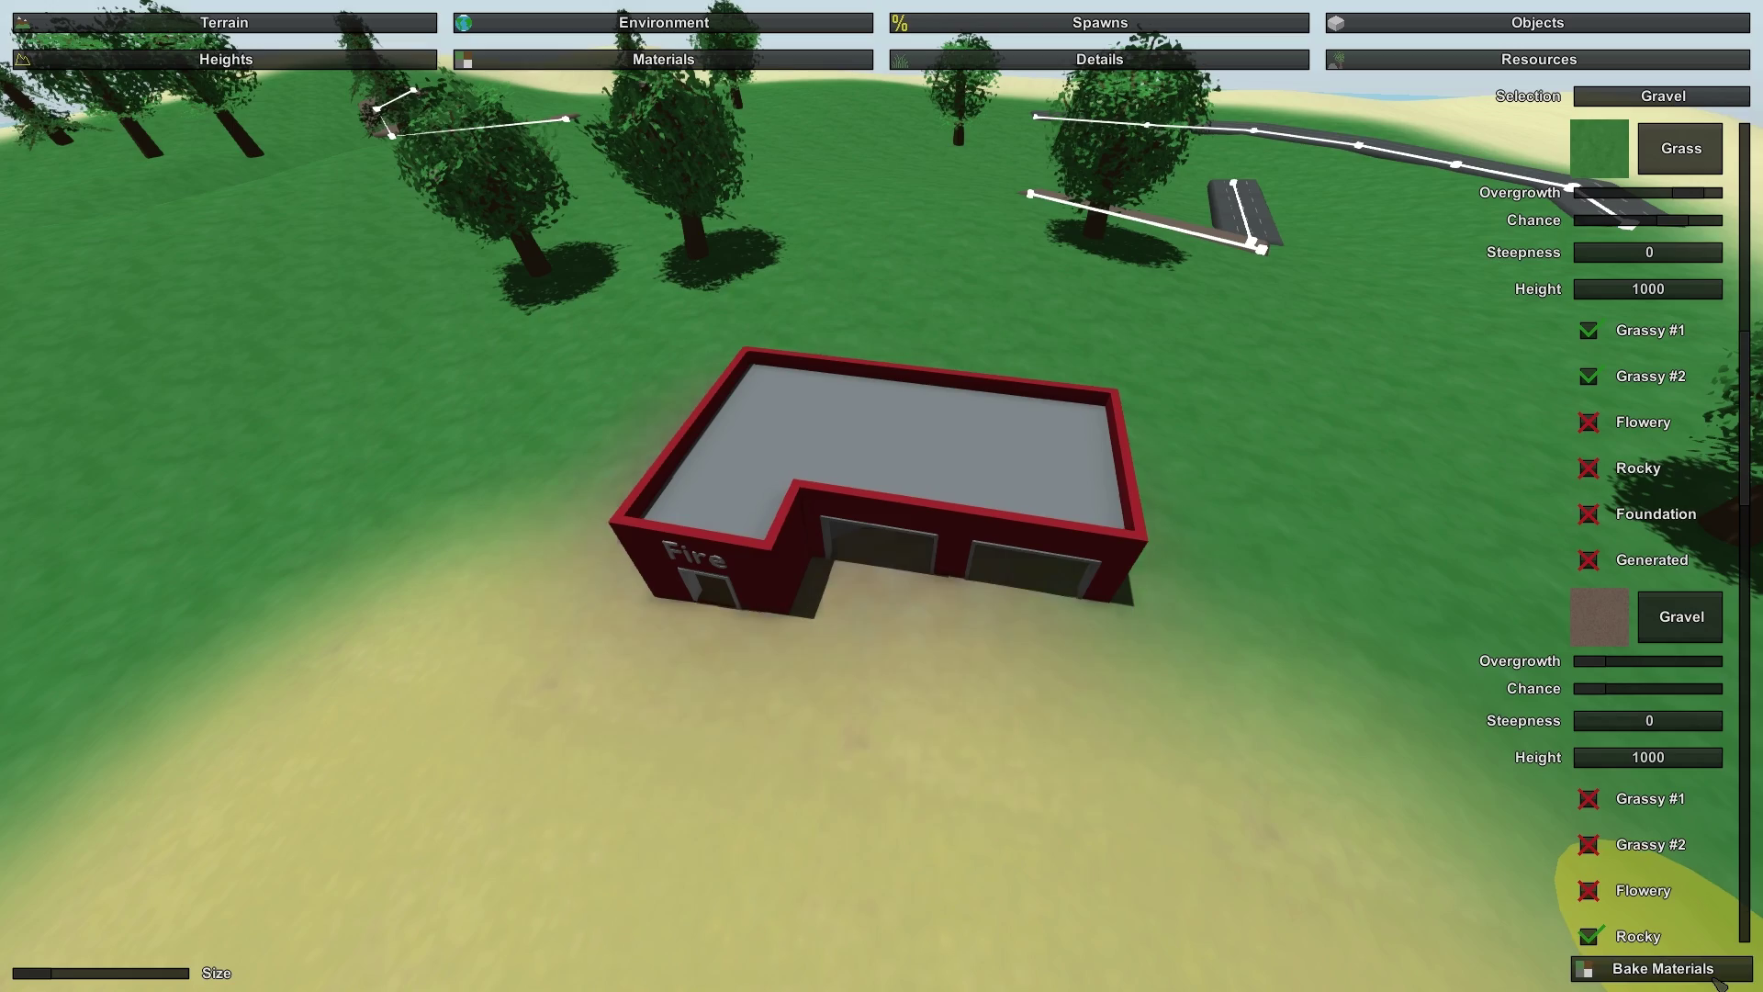
Examine the ground details around the fire station's garage entrances and inside the building
right_click_drag(1511, 885, 1510, 735)
key("w")
right_click_drag(927, 365, 886, 512)
key("s")
left_click(1032, 66)
right_click_drag(1032, 66, 964, 55)
key("w")
key("s")
key("w")
right_click_drag(882, 496, 873, 386)
key("s")
key("s")
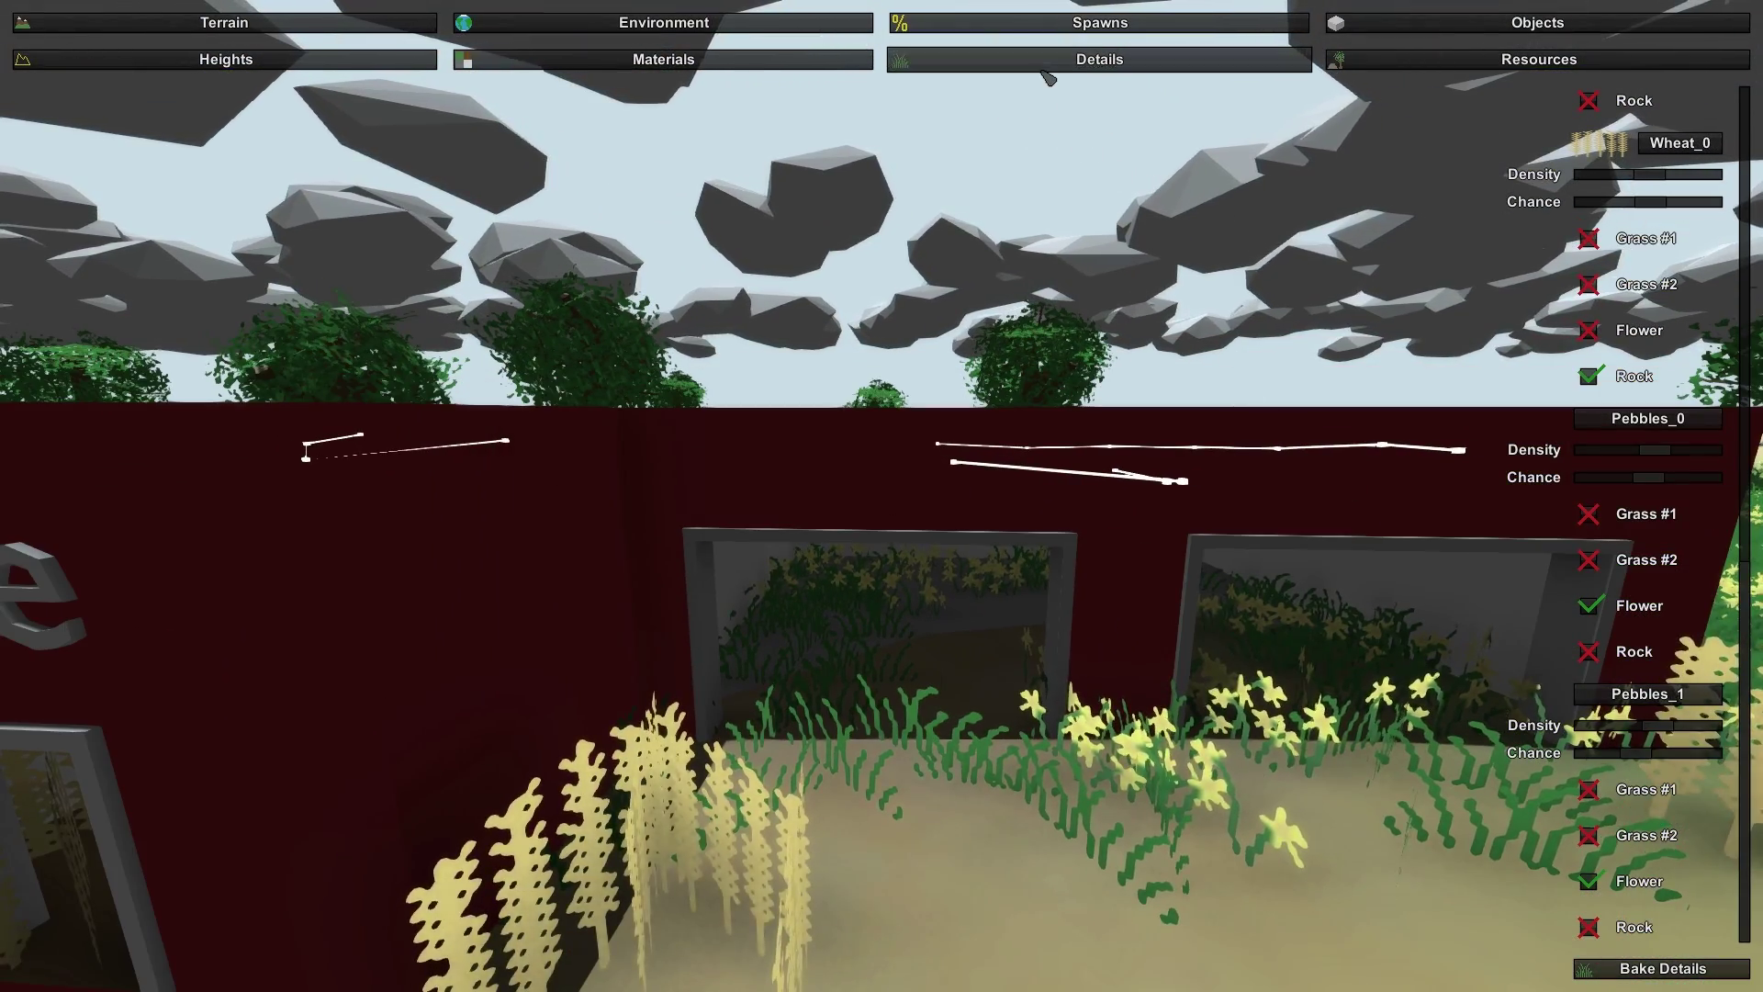
Check the Gravel material's vegetation options and bake the ground details around the fire station
left_click(794, 59)
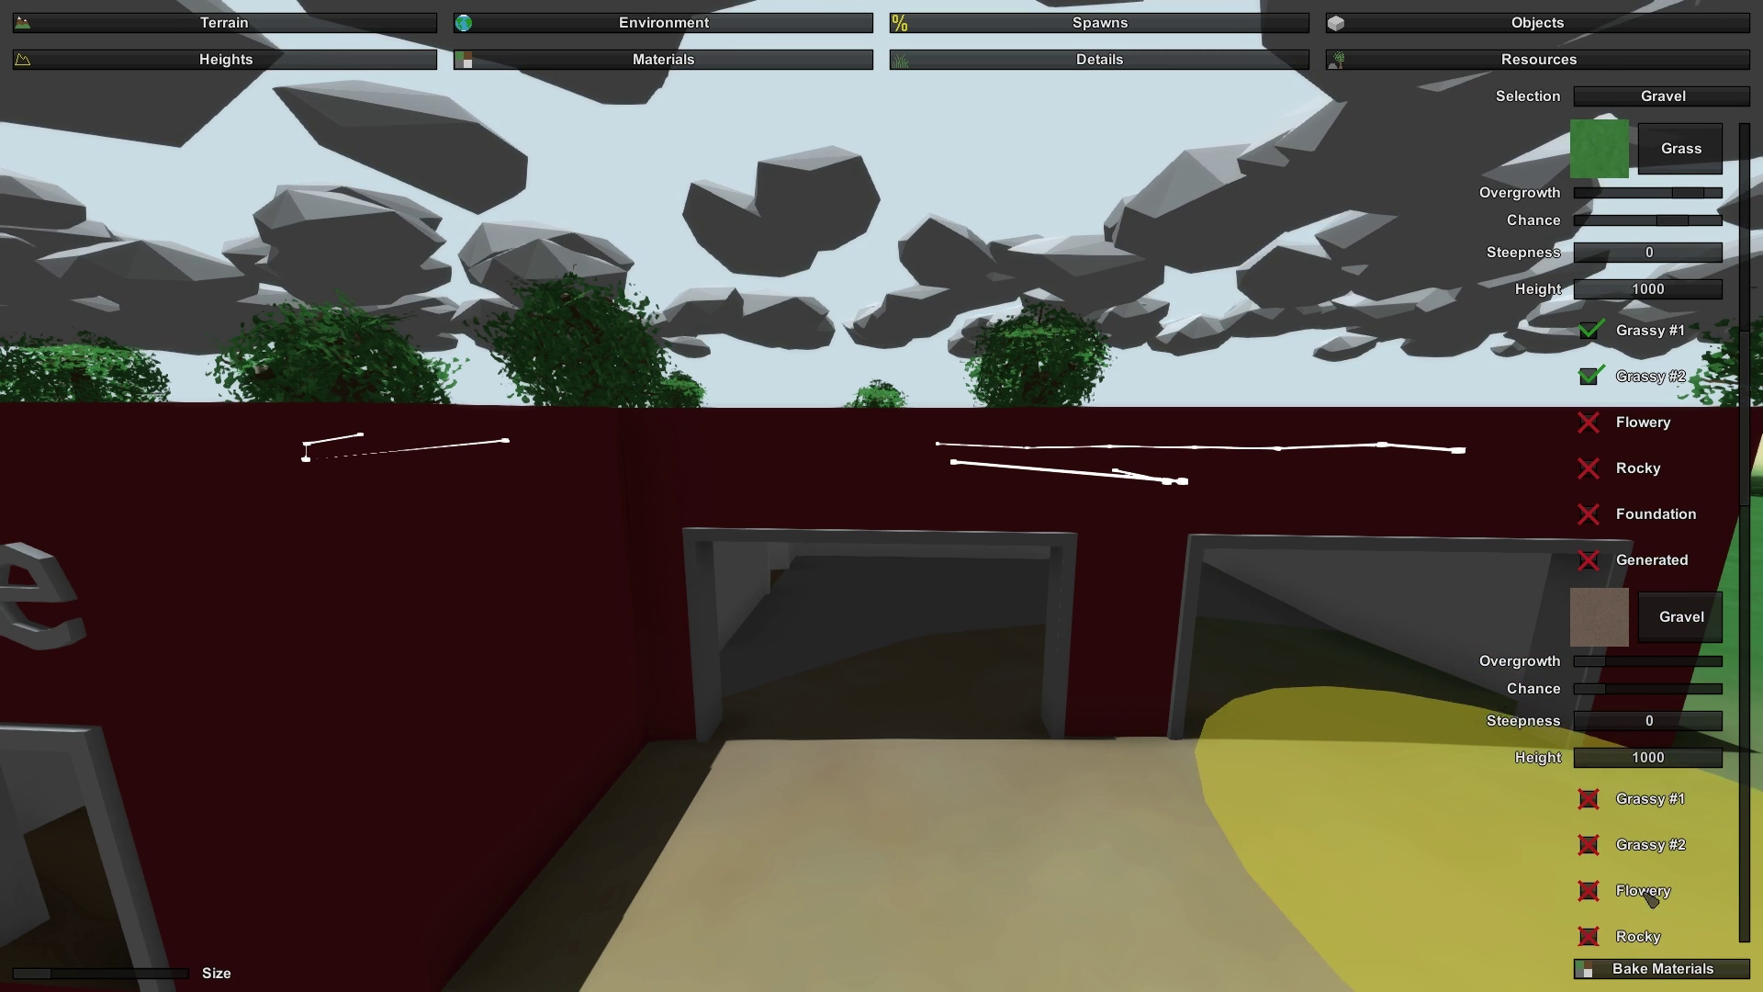
scroll(1640, 939, "down", 1)
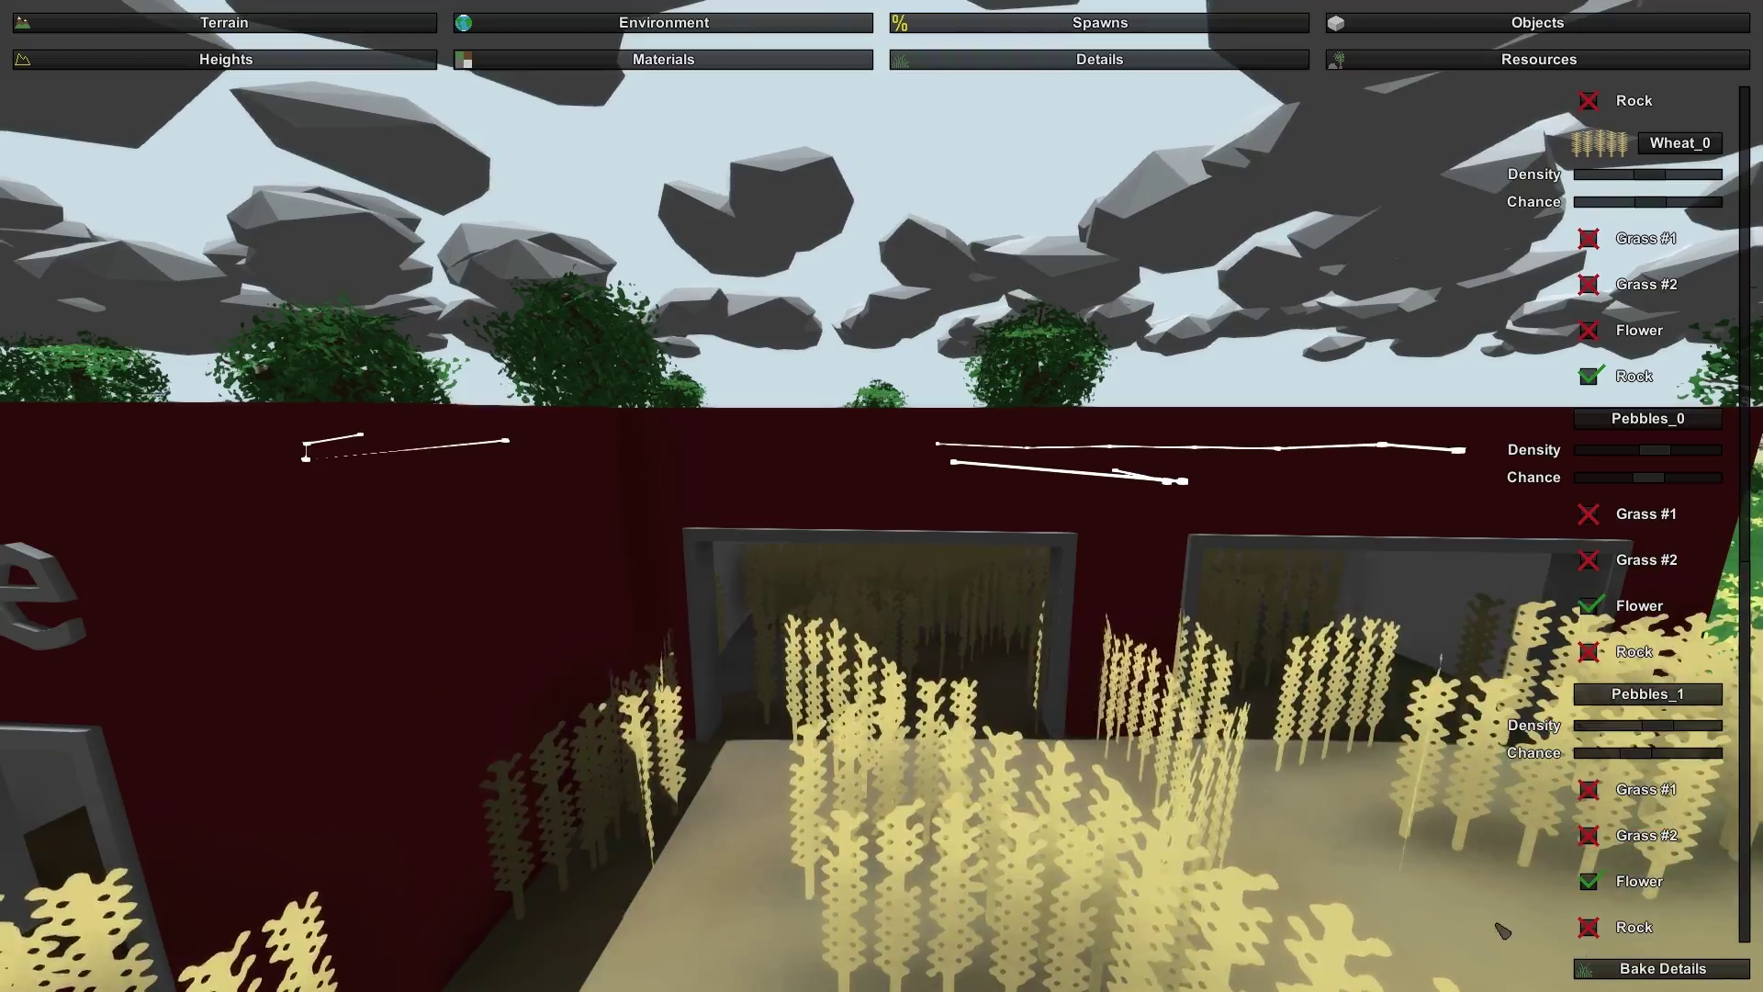
left_click(1624, 960)
key("s")
right_click_drag(1573, 725, 1469, 808)
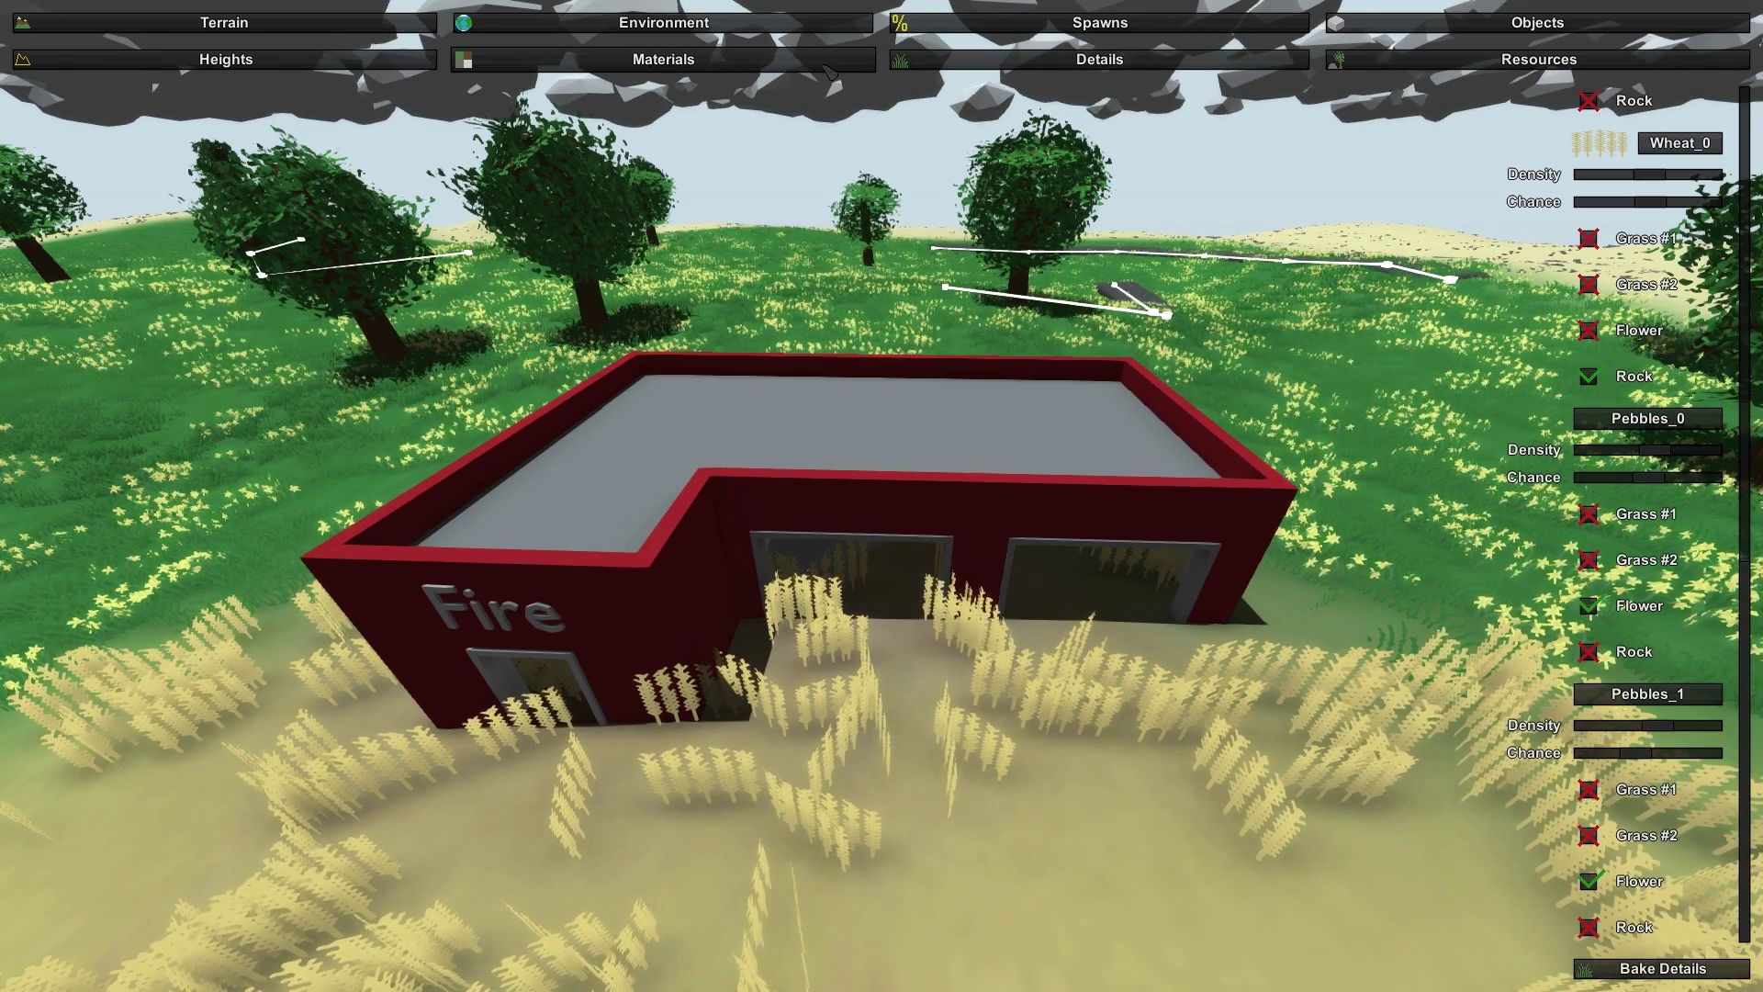
Review the painted materials, bake the ground details again and inspect the fire station's surroundings from several sides
left_click(778, 61)
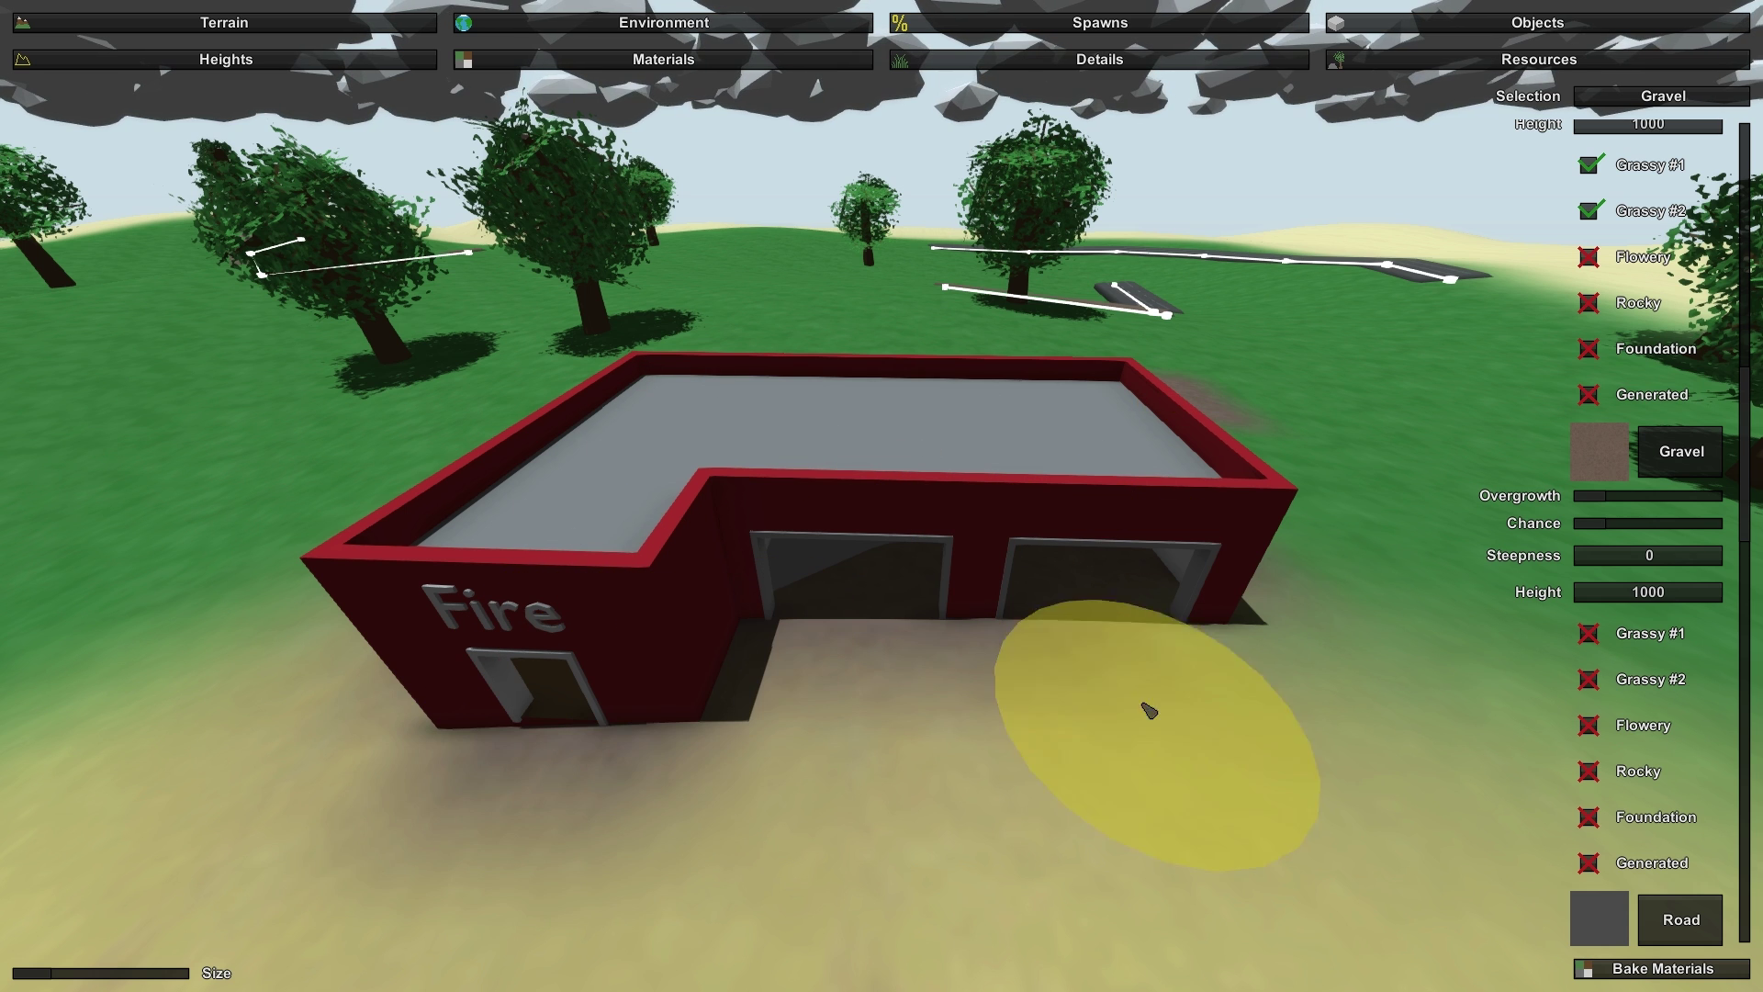
left_click(981, 57)
left_click(1683, 969)
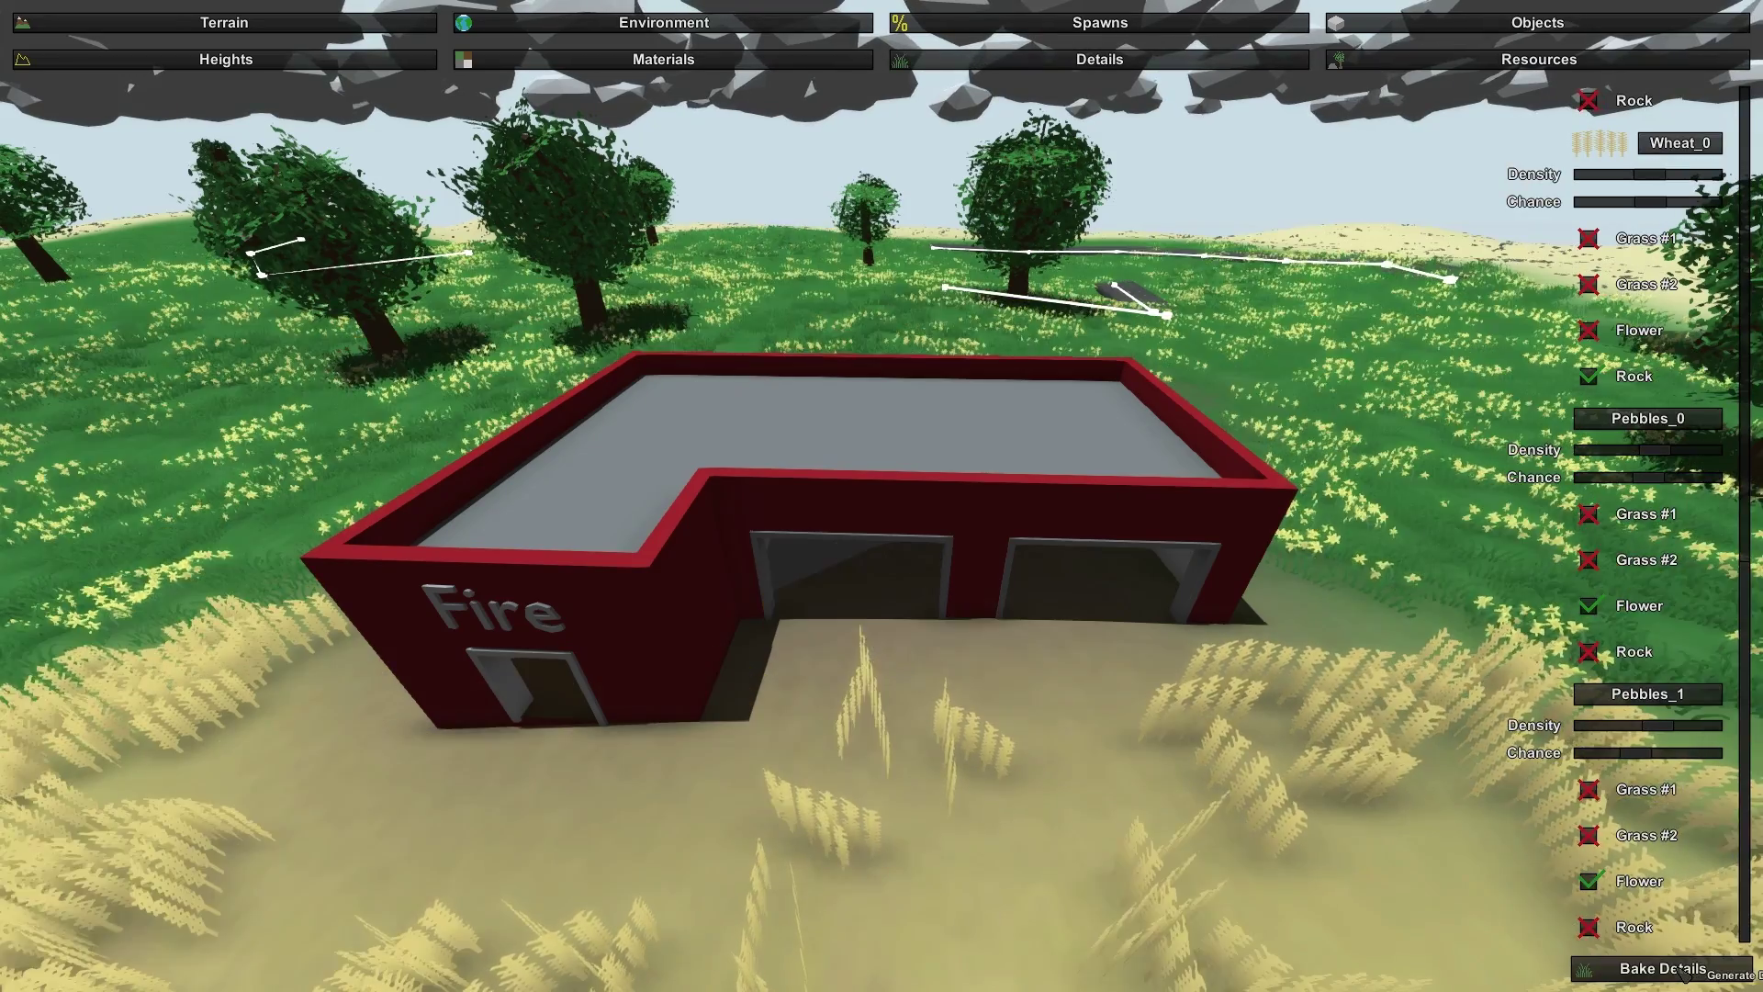
key("w")
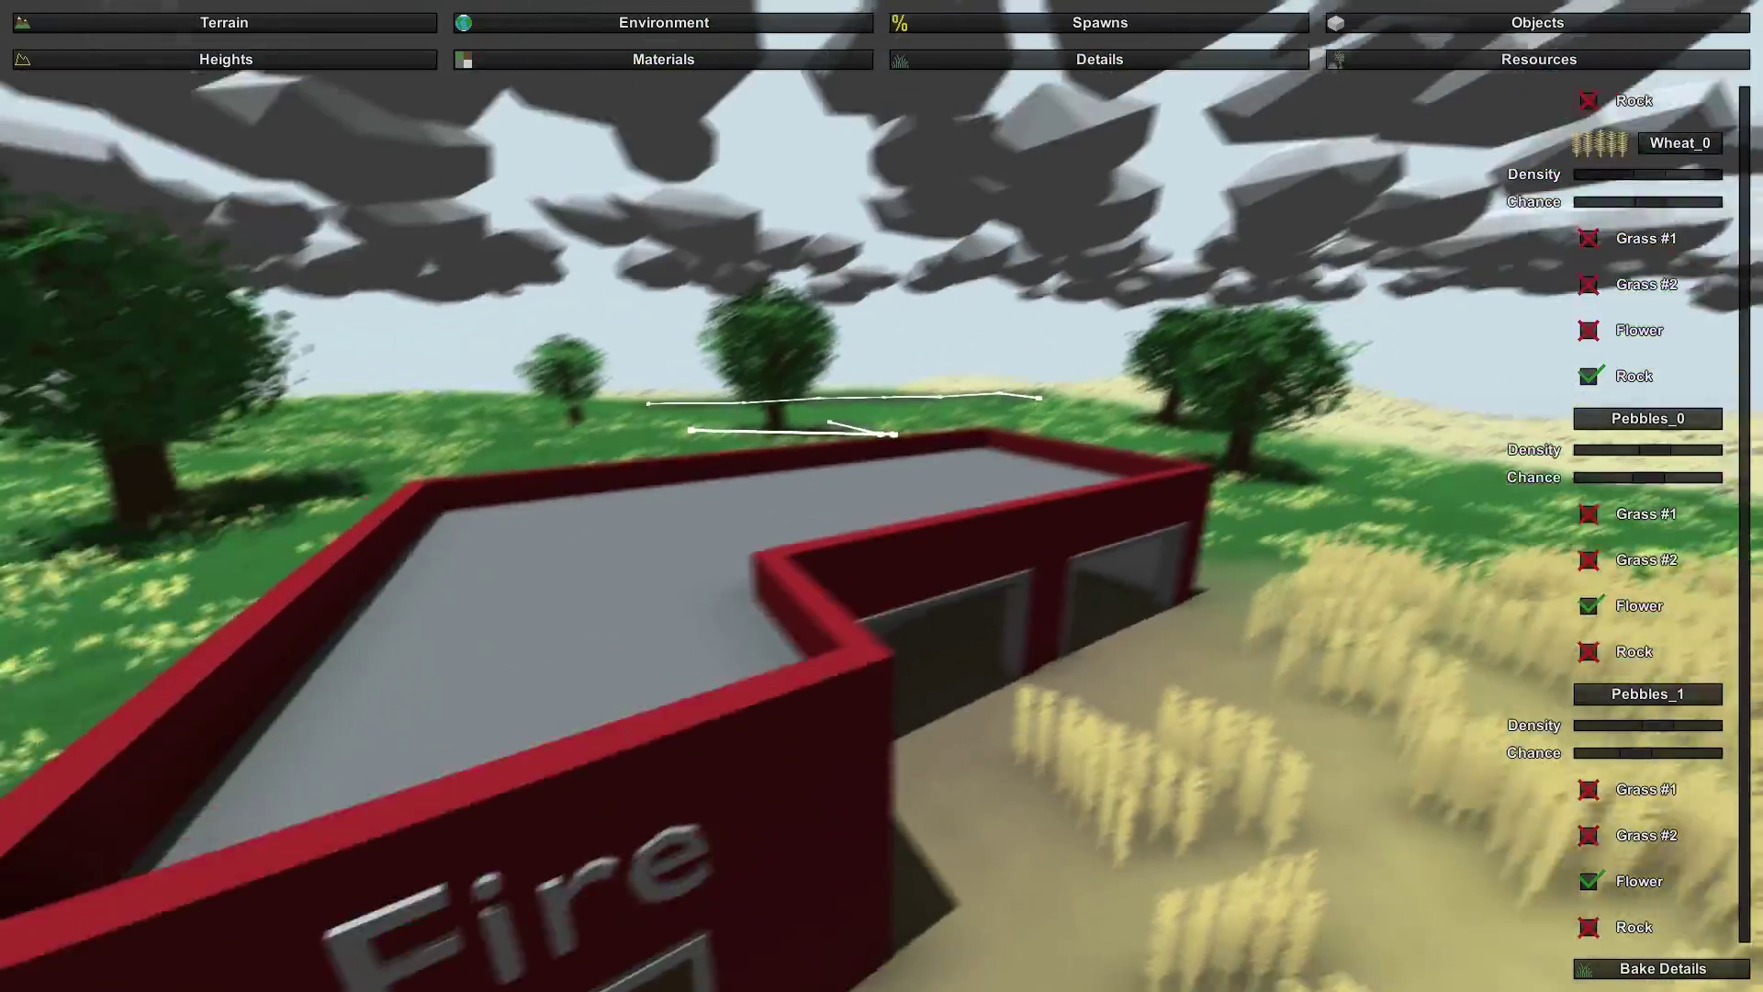
key("w")
key("s")
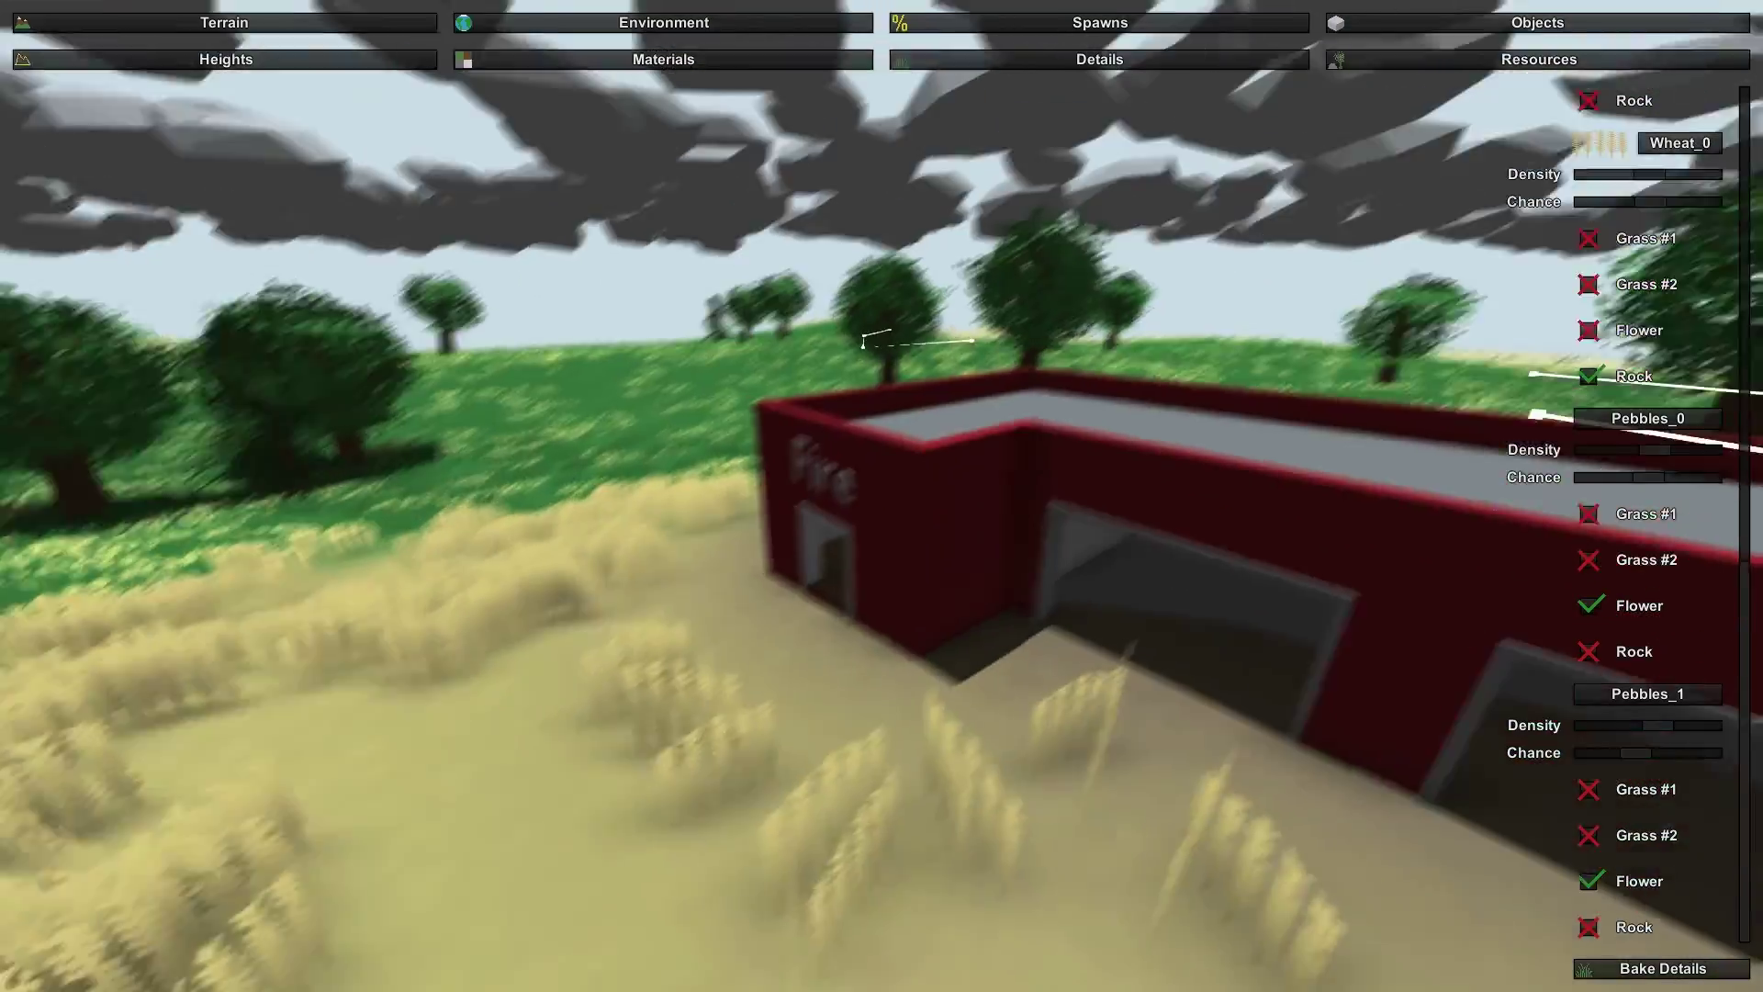
key("a")
key("d")
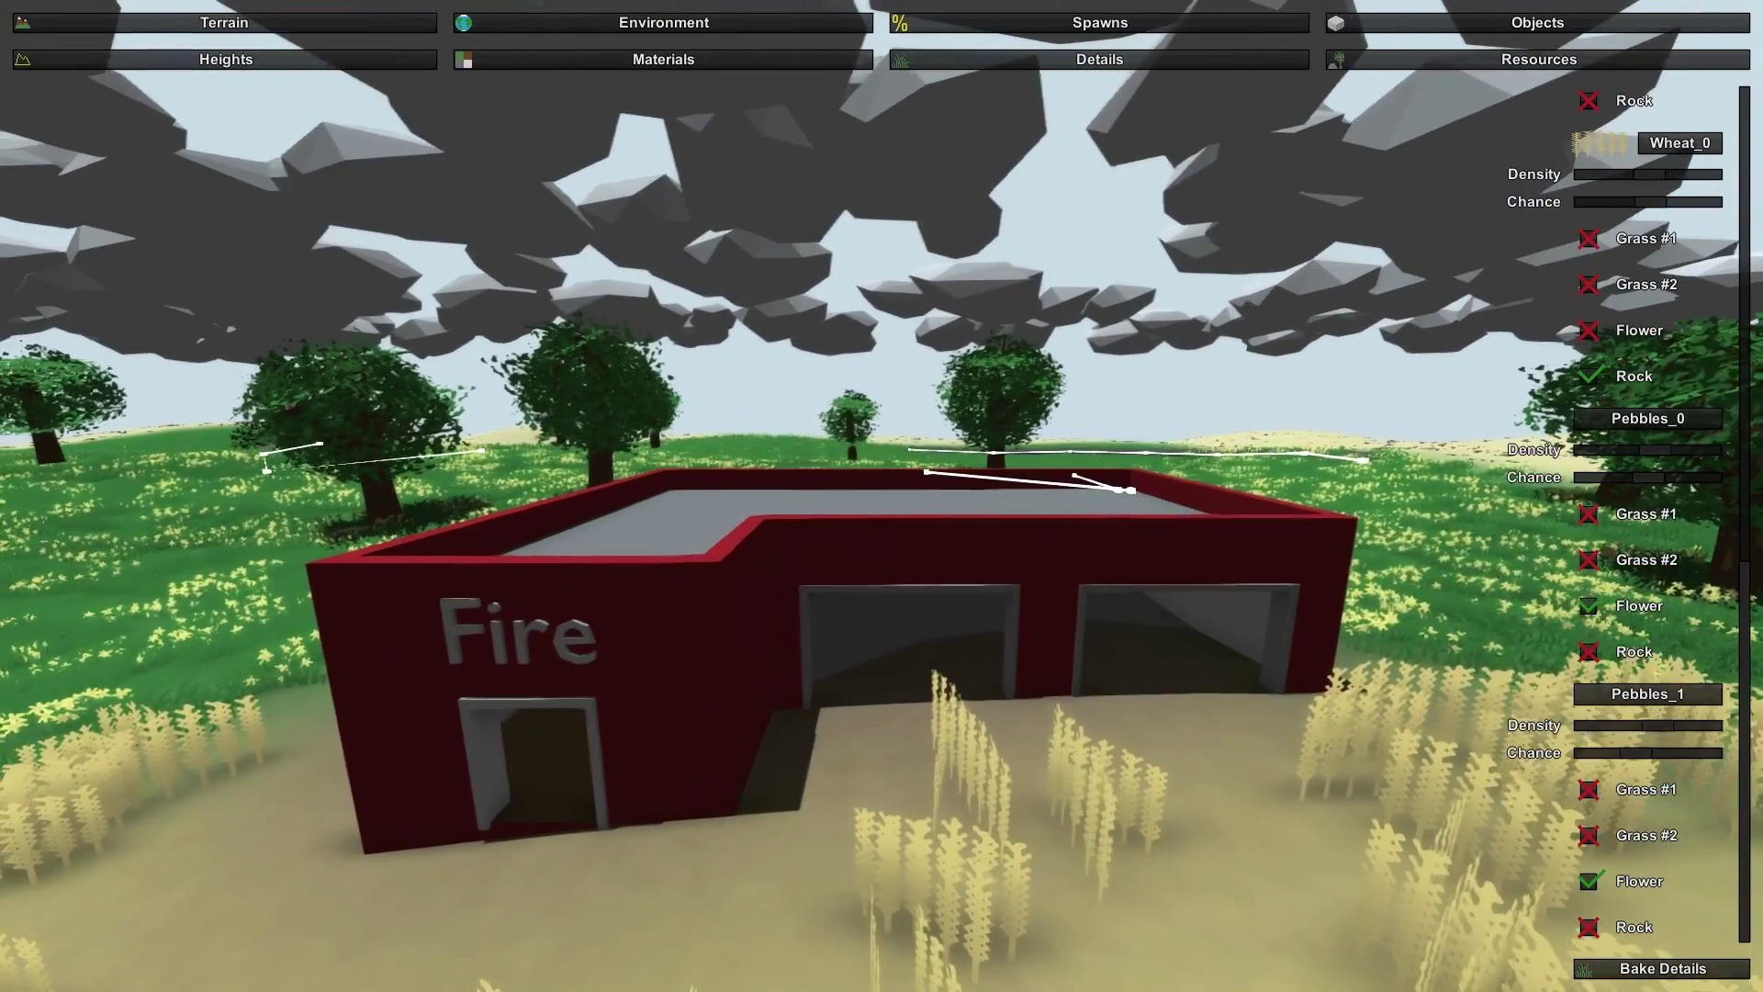